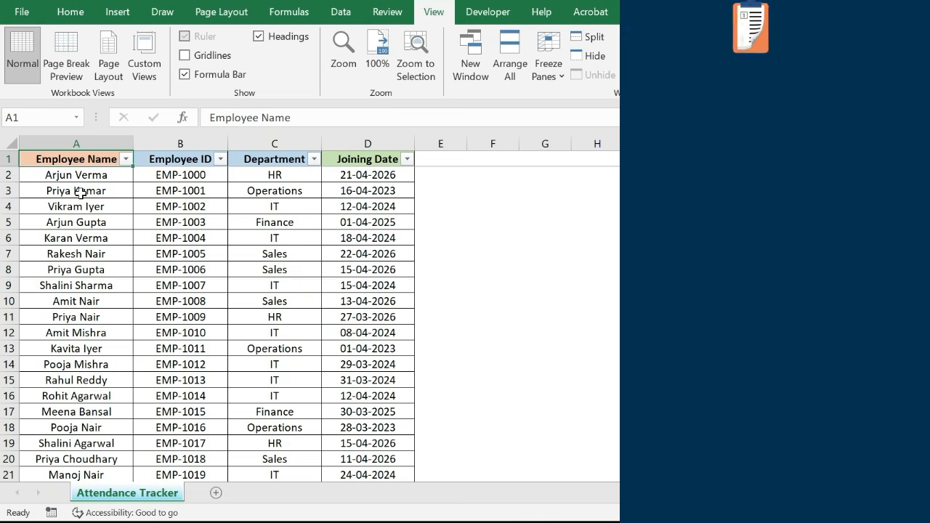
Review the employee table, examining the Employee Name, Employee ID, Department and Joining Date columns
scroll(106, 193, down, 20)
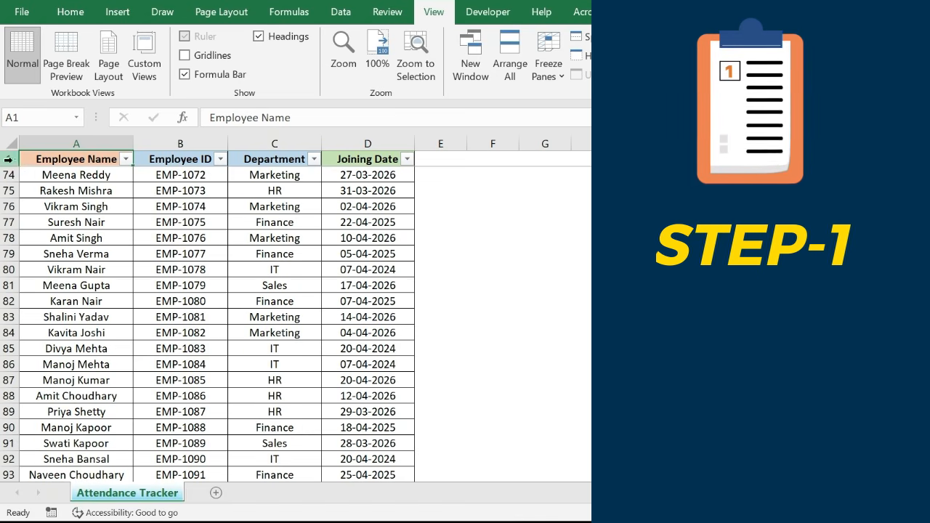
click(7, 143)
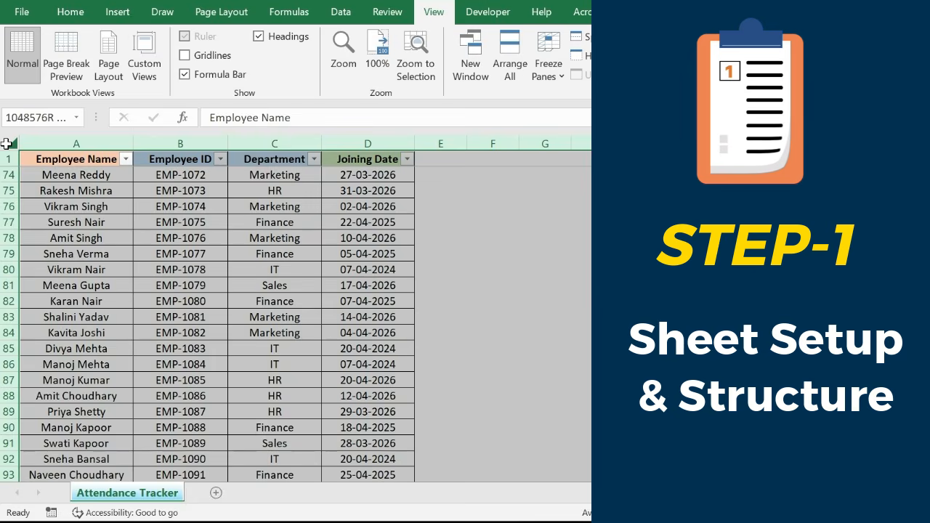
click(78, 145)
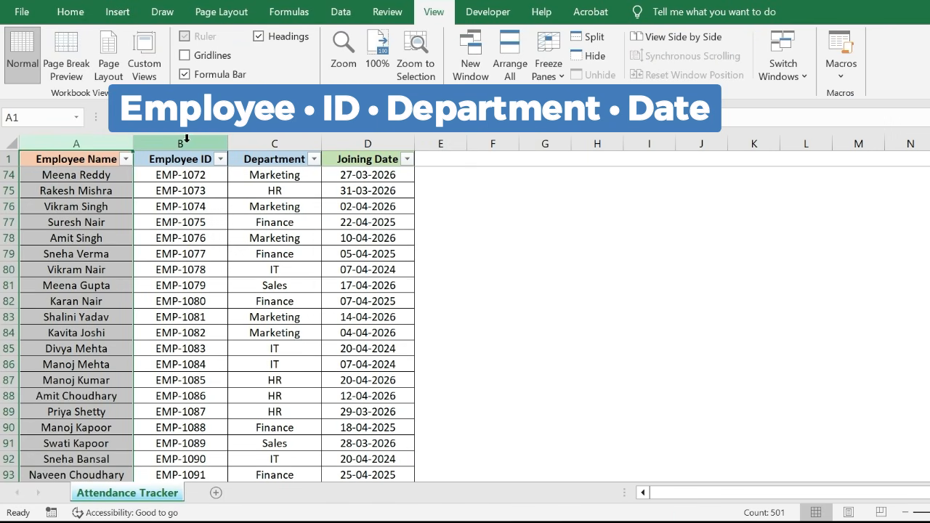
click(187, 140)
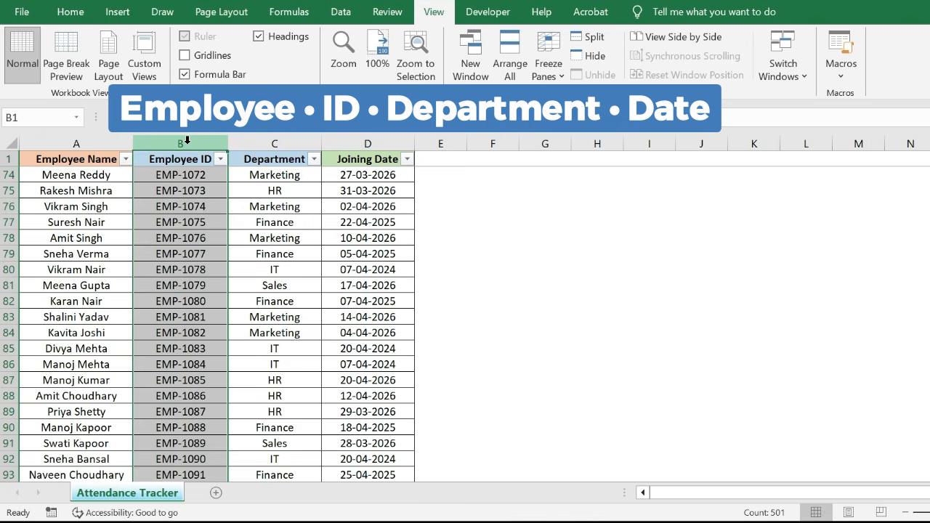
click(284, 141)
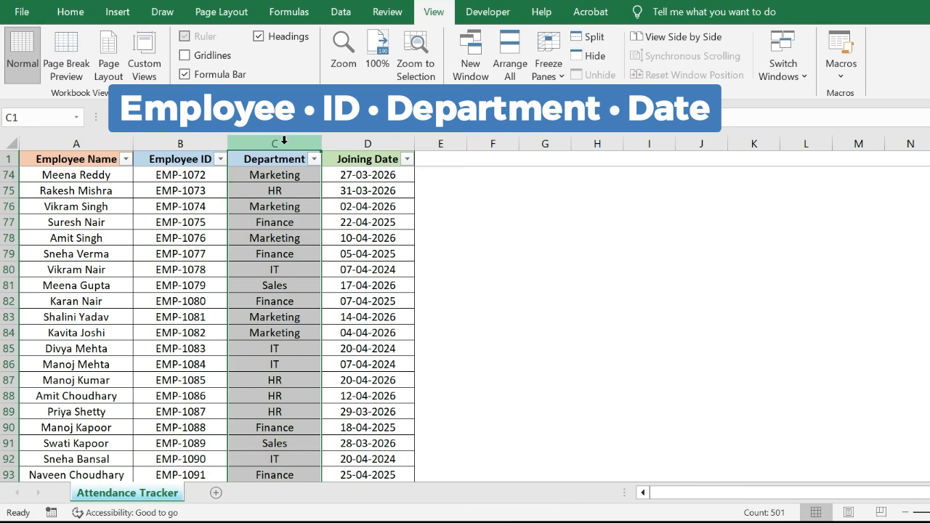
click(382, 140)
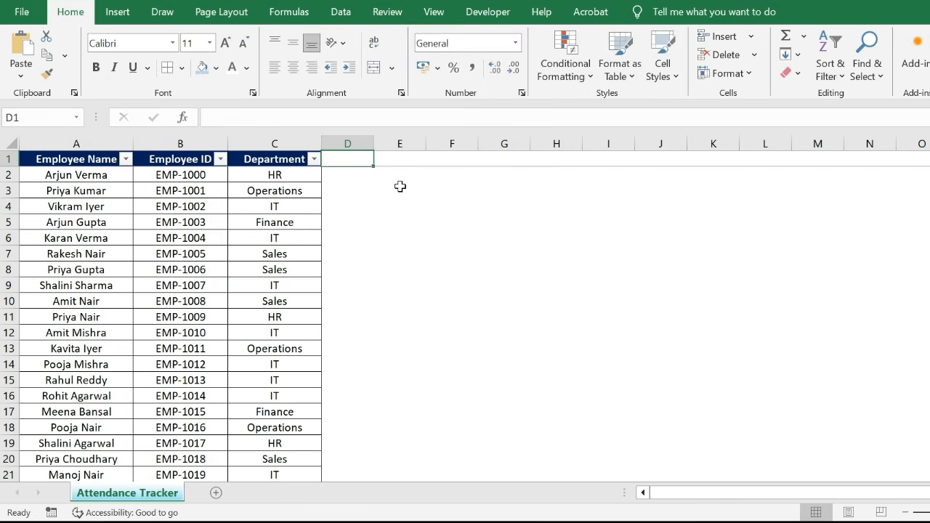
Enter the date 01-04 in D1 and fill the daily dates across row 1 through 30-Apr
text(0)
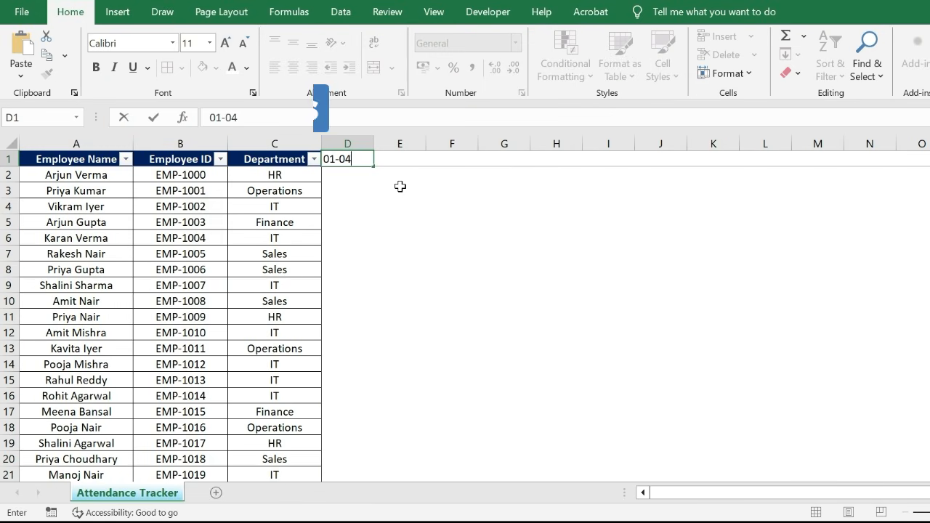
text(1-04)
key(Return)
key(Up)
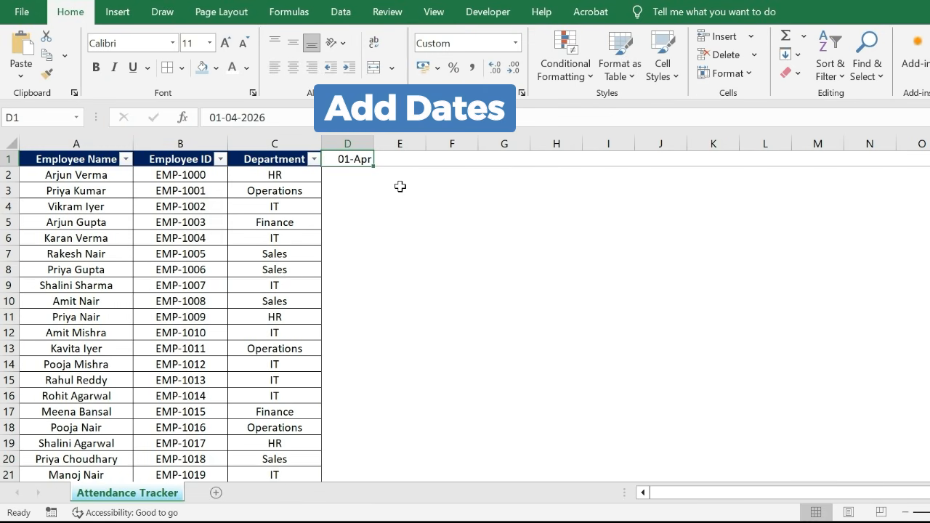
drag(375, 167, 531, 169)
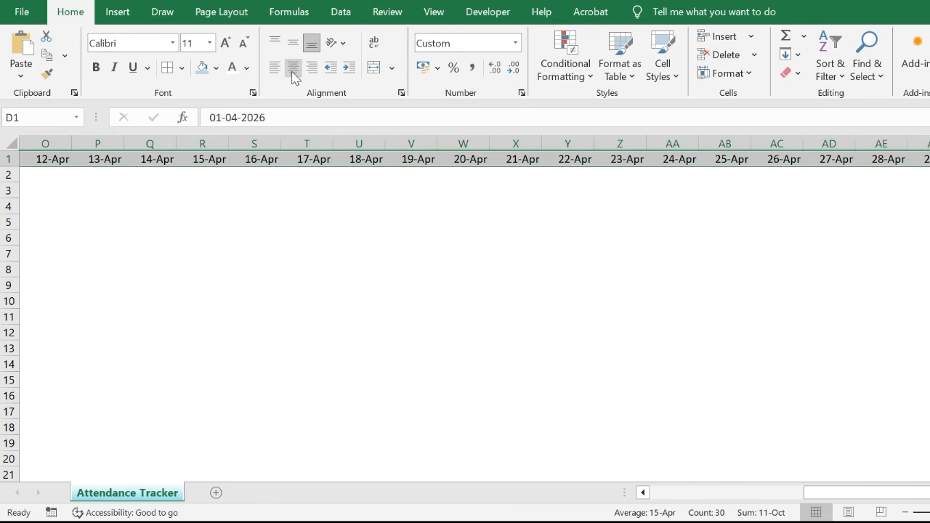
Center the date headers horizontally and vertically, give them a light blue fill and make them bold
click(293, 67)
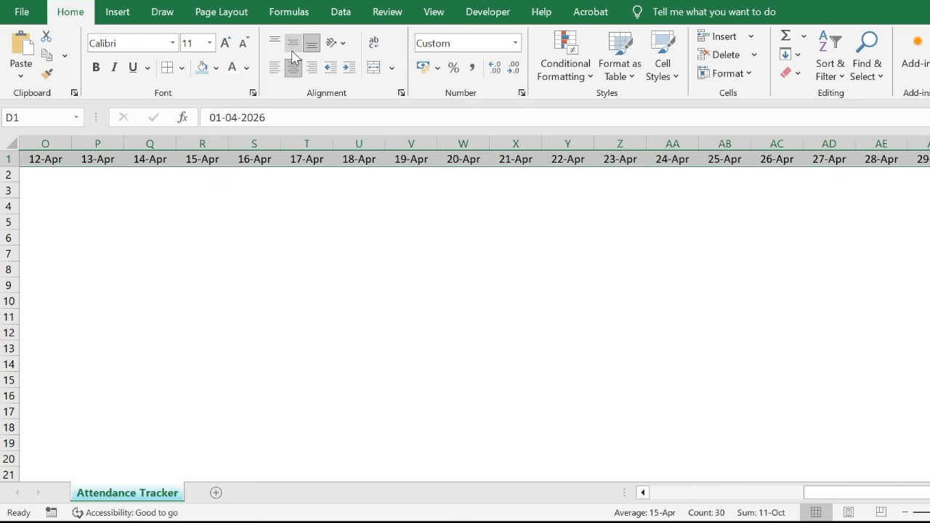
click(293, 43)
click(203, 67)
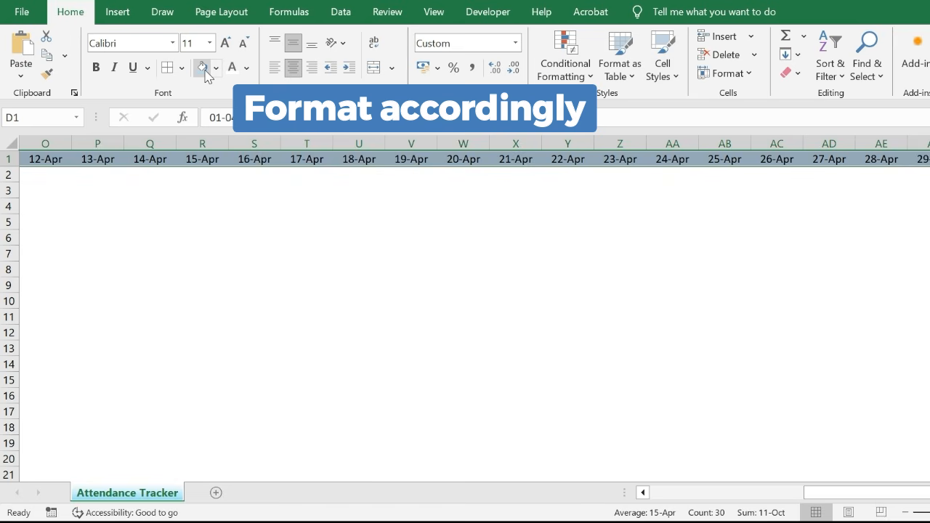
key(ctrl+b)
Apply all borders and center alignment to the range from C1 to the last used cell
key(Left)
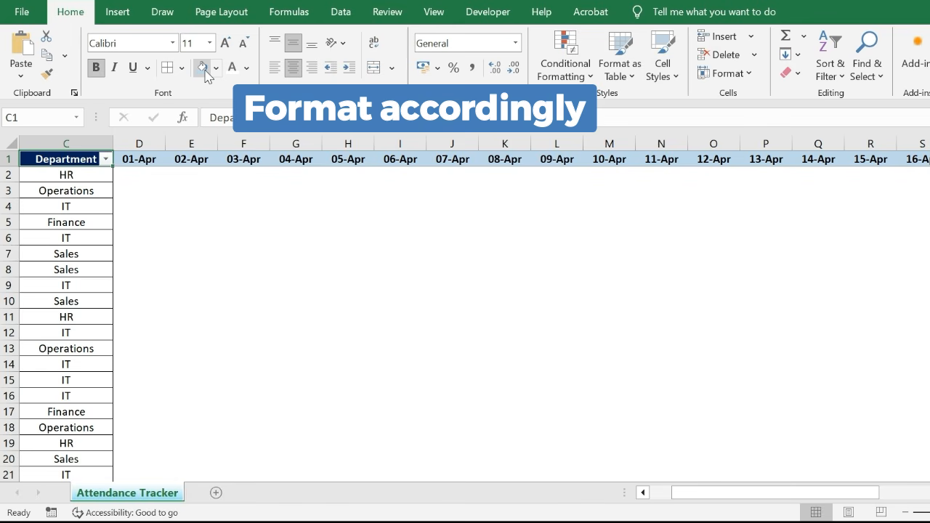
key(ctrl+shift+End)
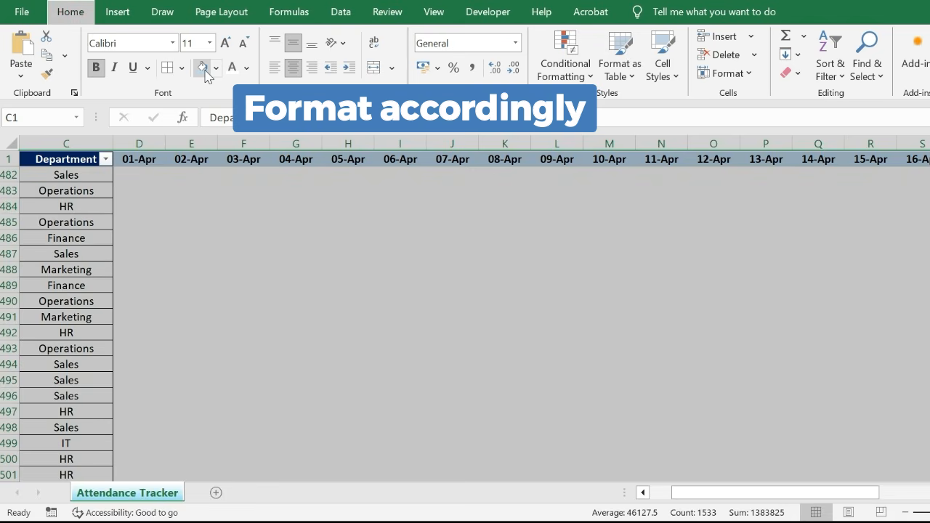
key(alt+h)
key(b)
key(a)
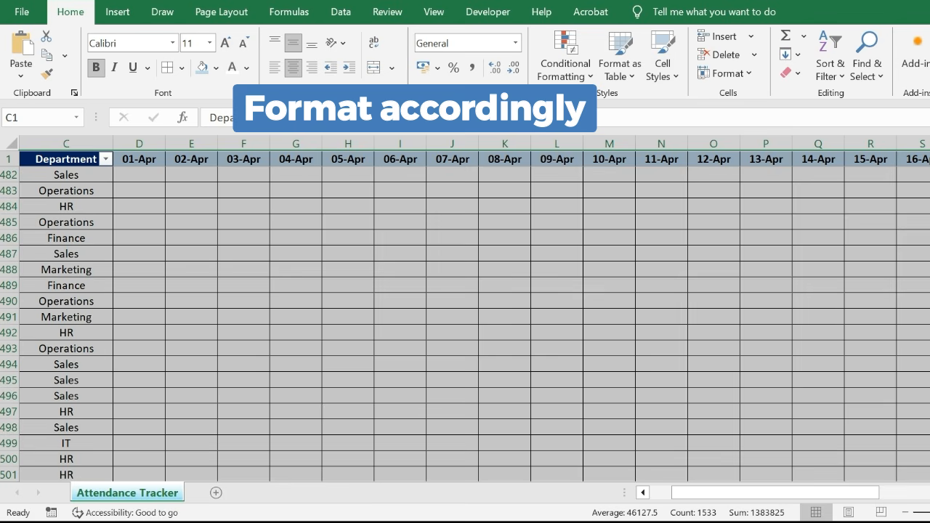
click(296, 70)
click(296, 70)
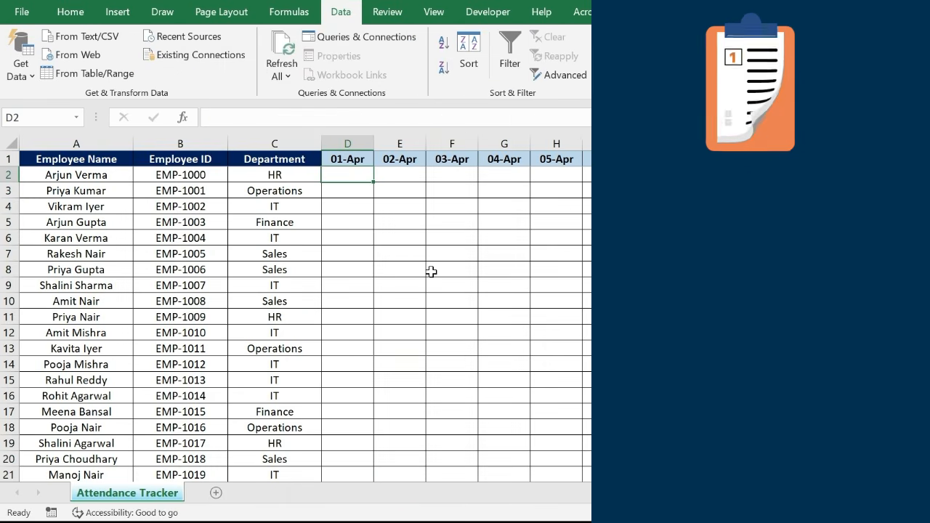
Enter the sample attendance codes P, A, L and H in cells D2 to G2
text(P)
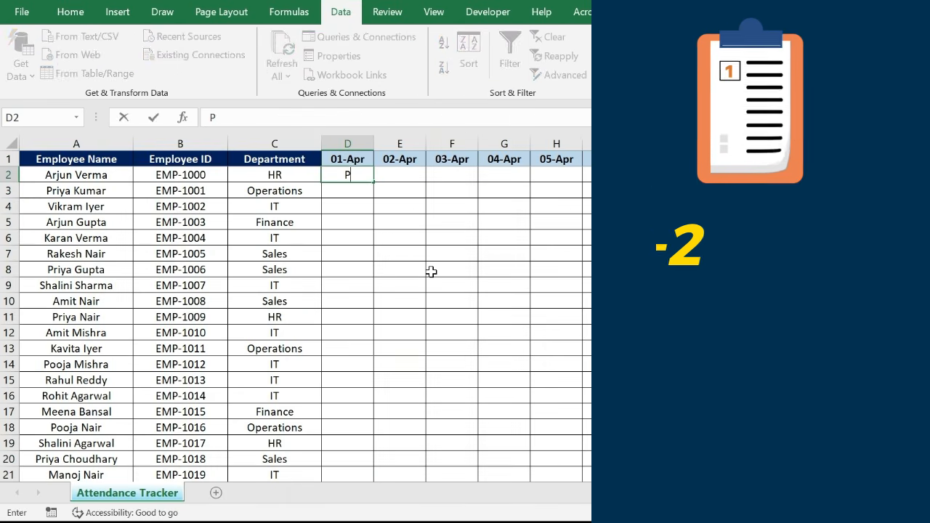
key(Tab)
text(A)
key(Tab)
text(L)
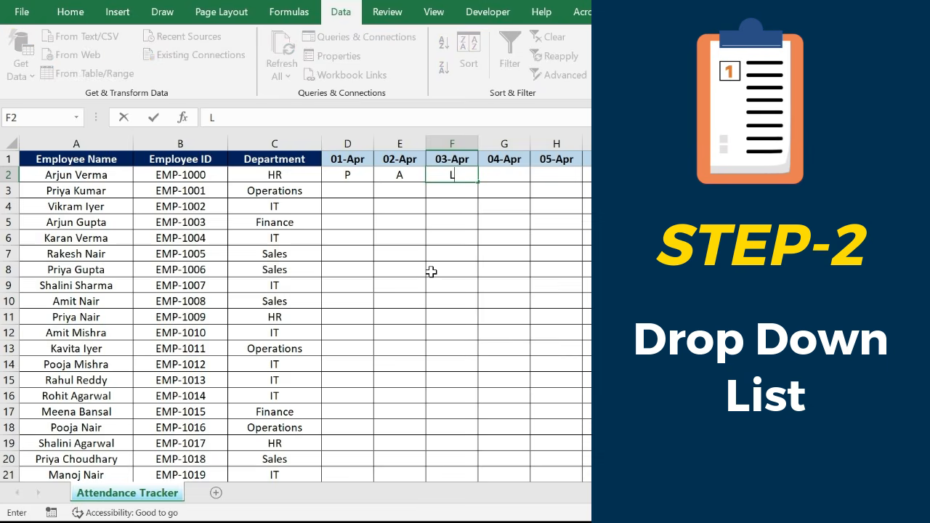
key(Tab)
text(H)
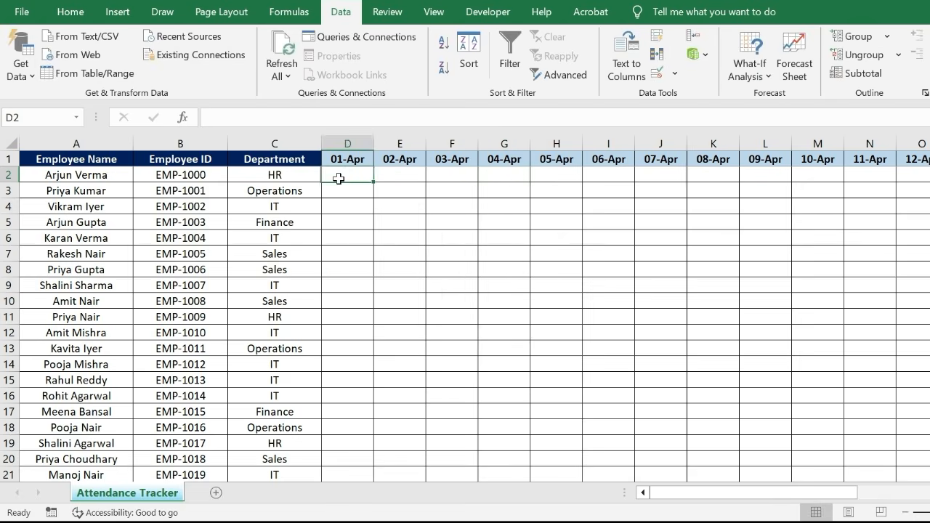
Add list data validation with the source P,A,L,H to all attendance cells from D2 to the last used cell
key(ctrl+shift+End)
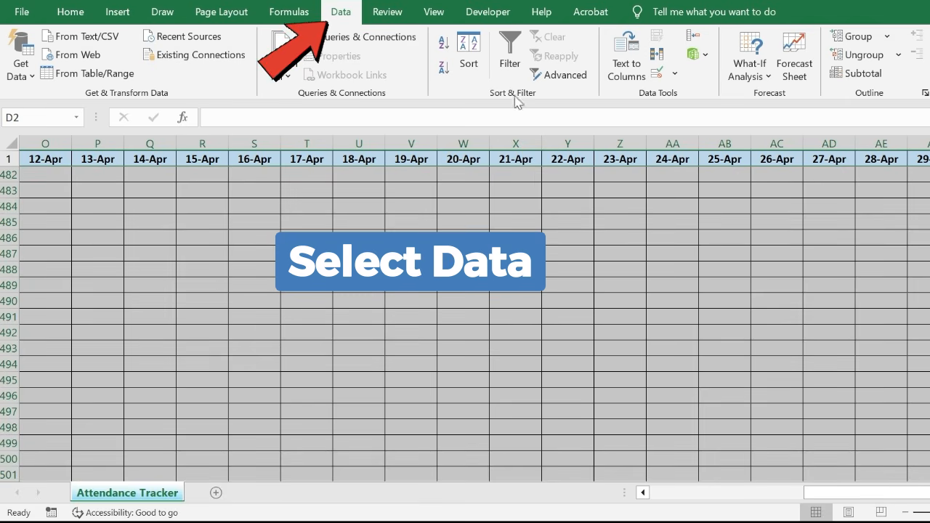
click(656, 75)
click(266, 201)
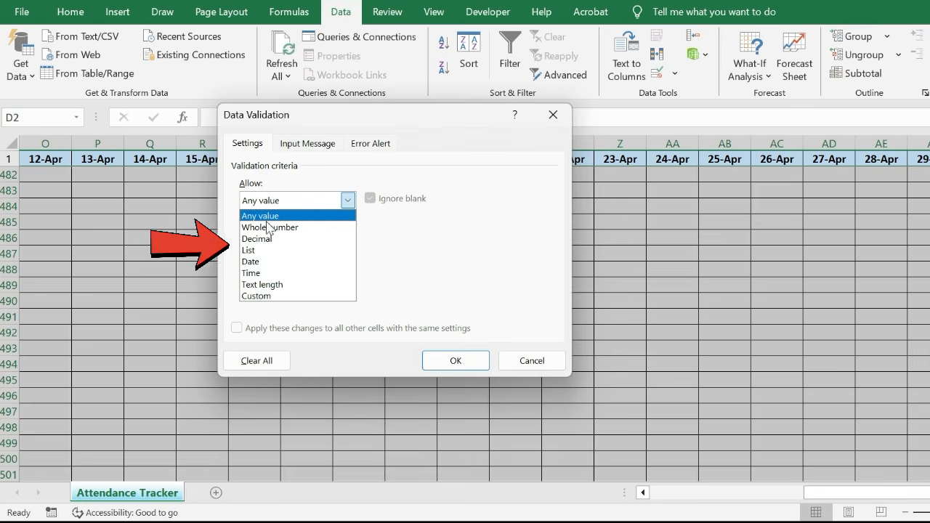
click(250, 240)
click(276, 269)
text(P,A,L)
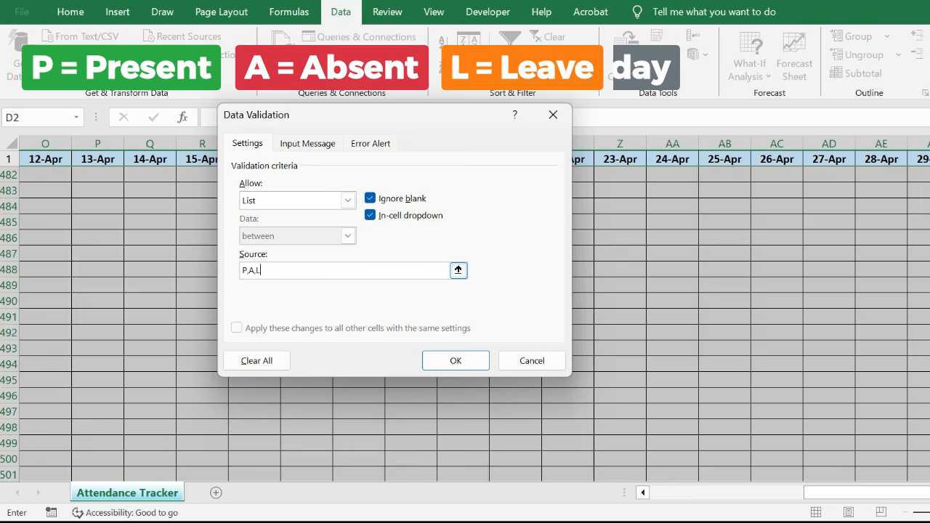
text(,H)
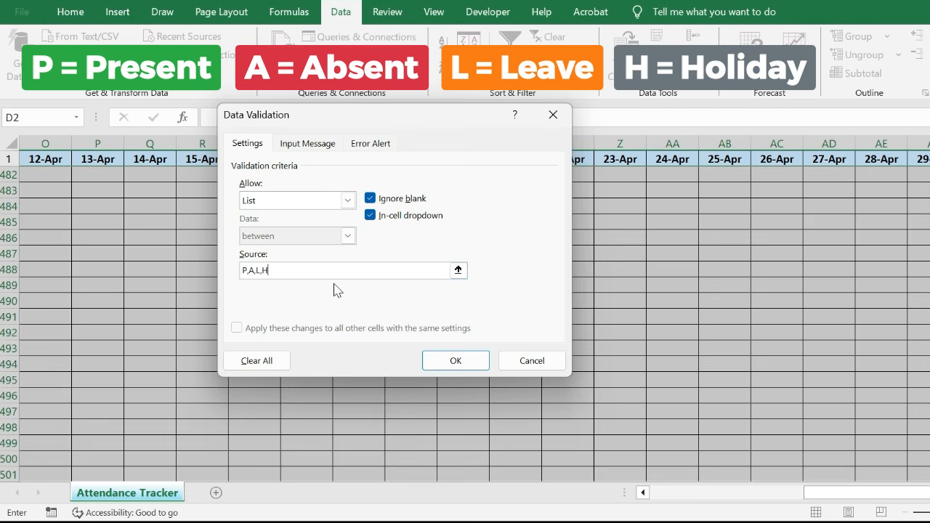
click(435, 361)
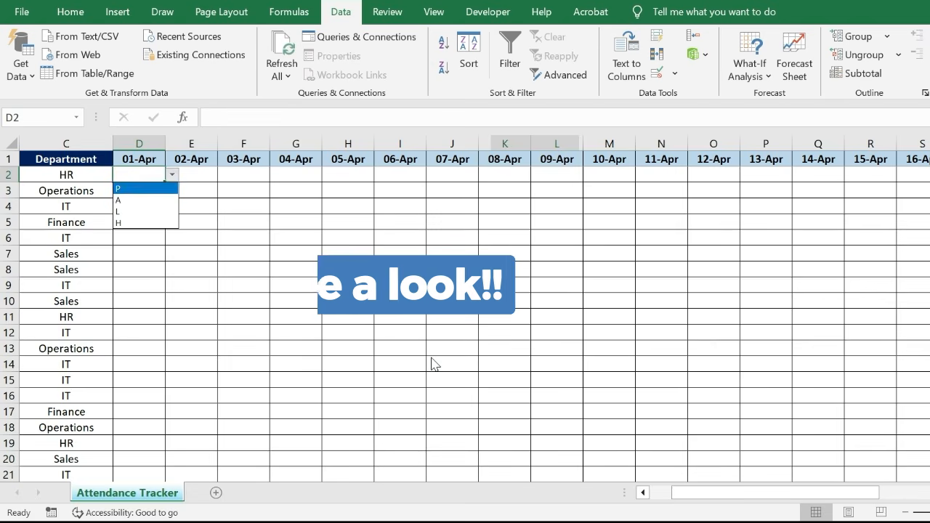
Try out the attendance drop-downs in row 2 by setting D2 to P, E2 to L and F2 to A
key(Return)
key(Right)
key(alt+Down)
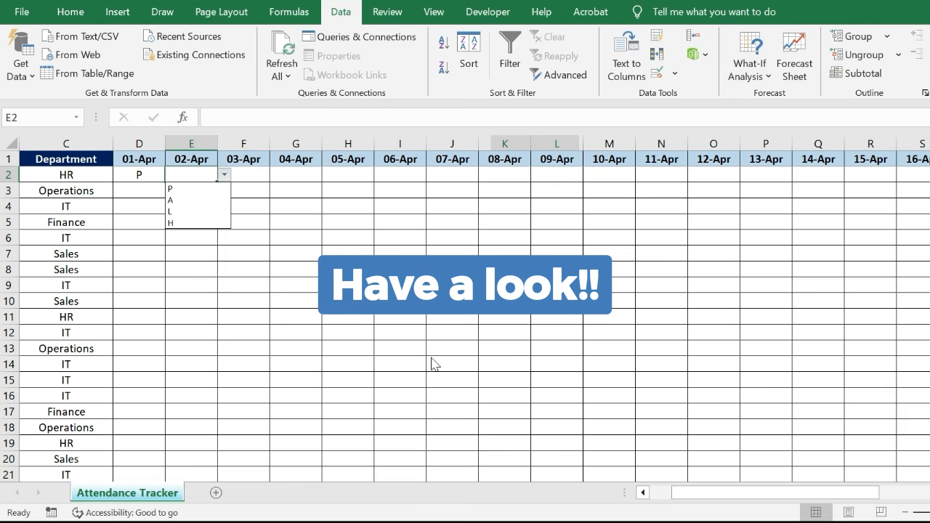
key(Down)
key(Down)
key(Down)
key(Return)
key(Right)
key(alt+Down)
key(Escape)
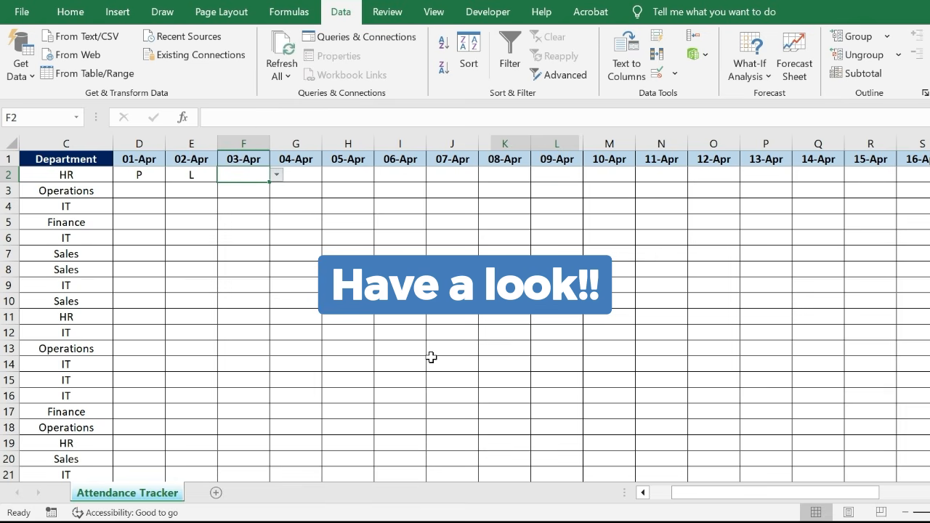
text(A)
key(Right)
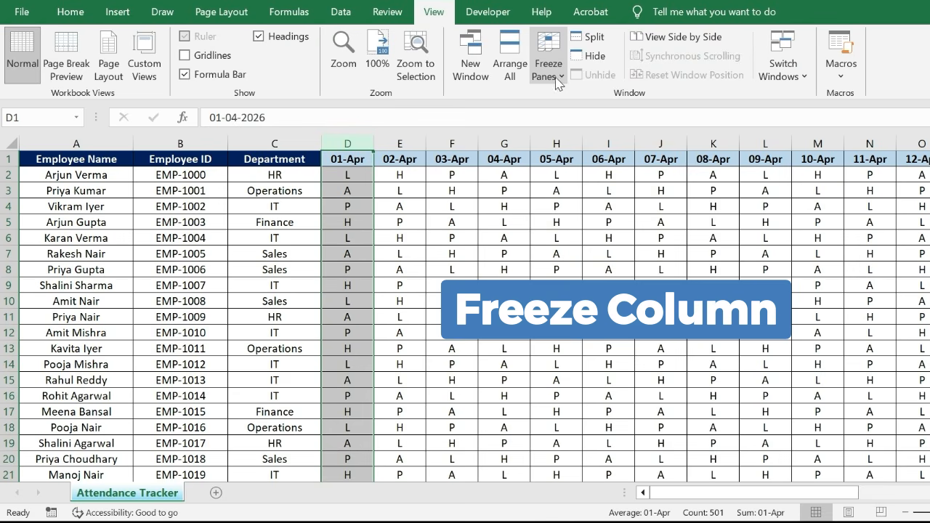
Freeze the Employee Name, Employee ID and Department columns at column D and check them against the later dates
click(548, 63)
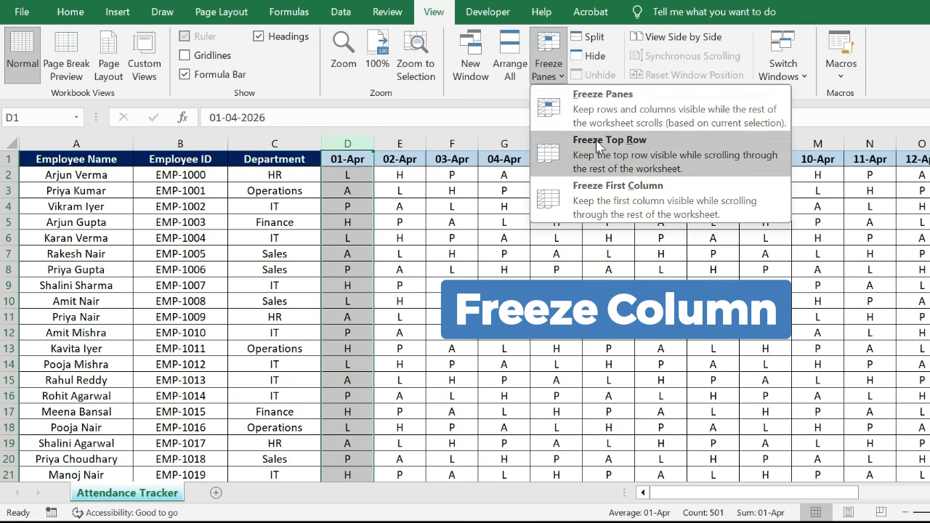
click(602, 98)
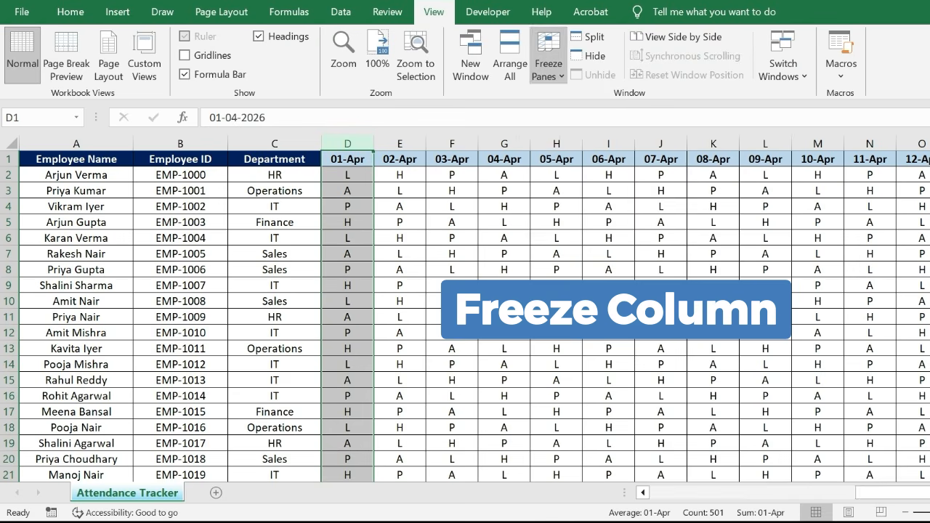
click(454, 213)
drag(701, 495, 914, 493)
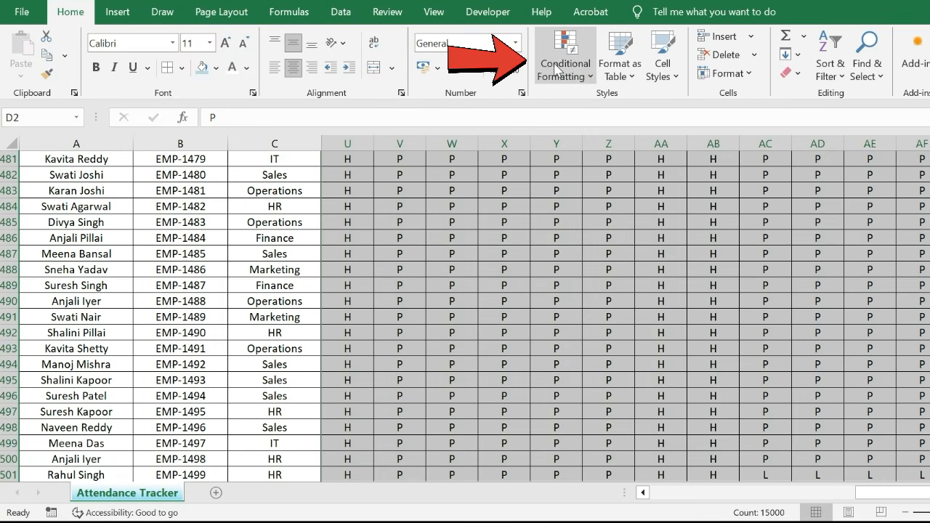
Create a conditional formatting rule that fills selected attendance cells light green when the cell value equals P
click(566, 69)
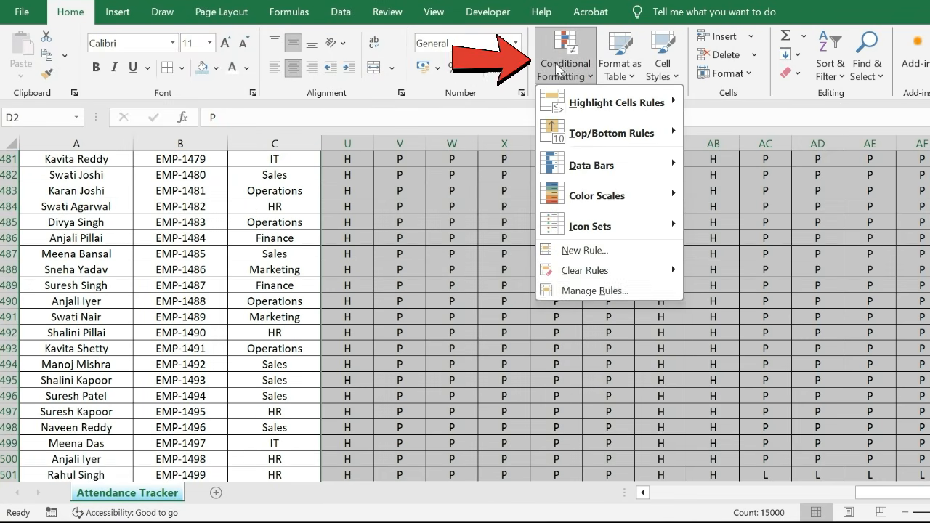
click(578, 294)
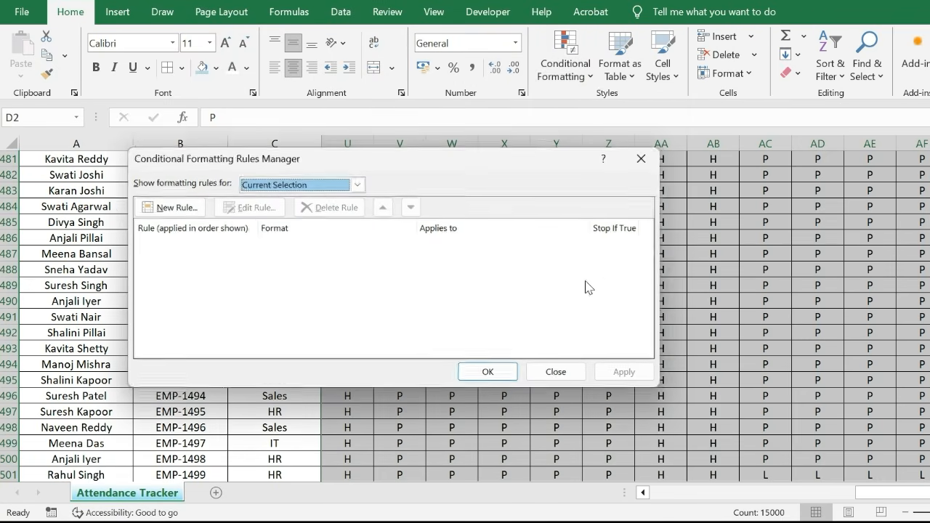
click(171, 209)
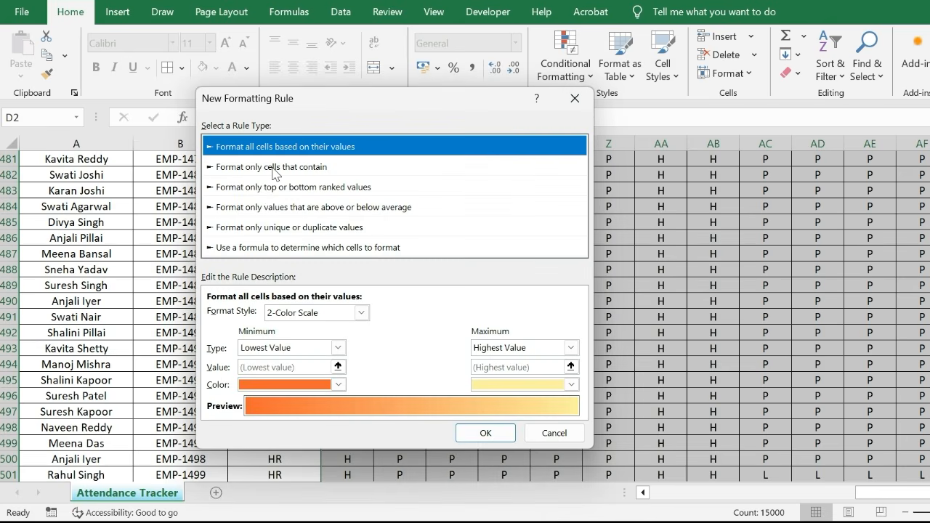
click(273, 167)
click(323, 314)
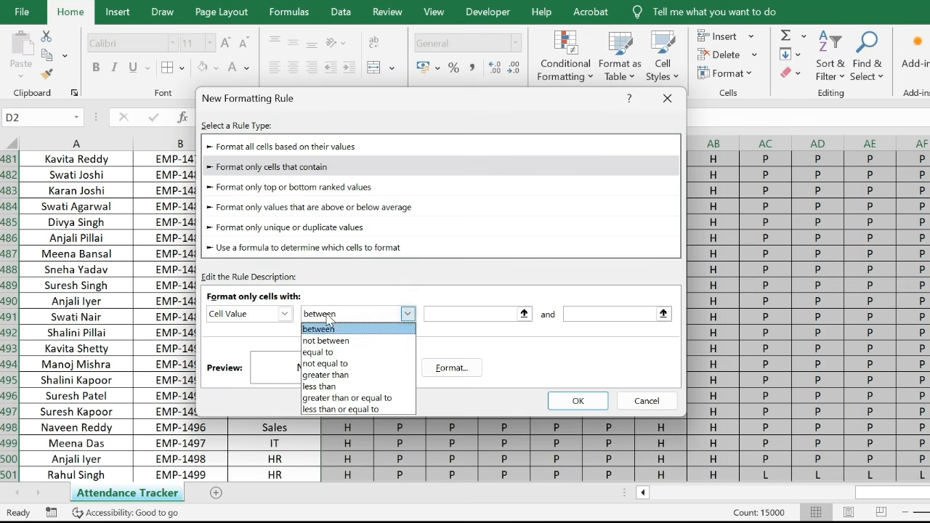
click(323, 351)
click(472, 314)
text(P)
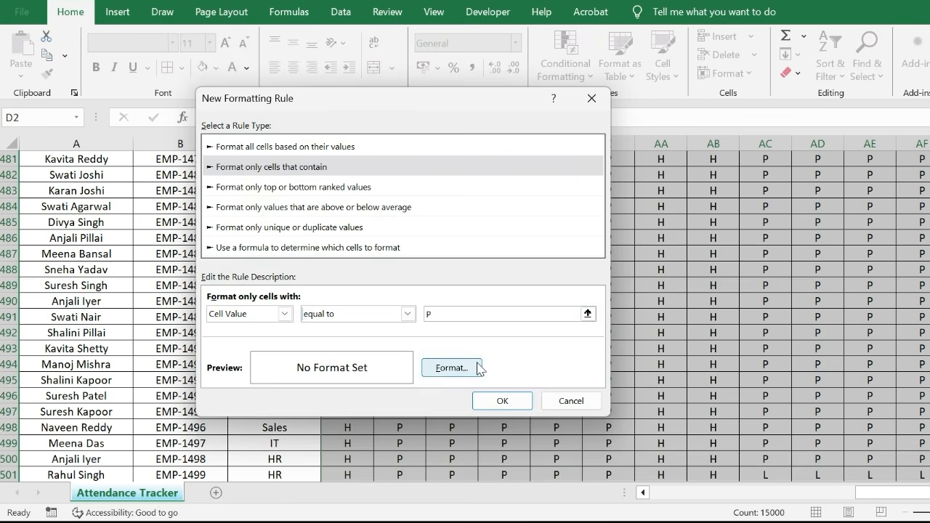
click(452, 368)
click(344, 161)
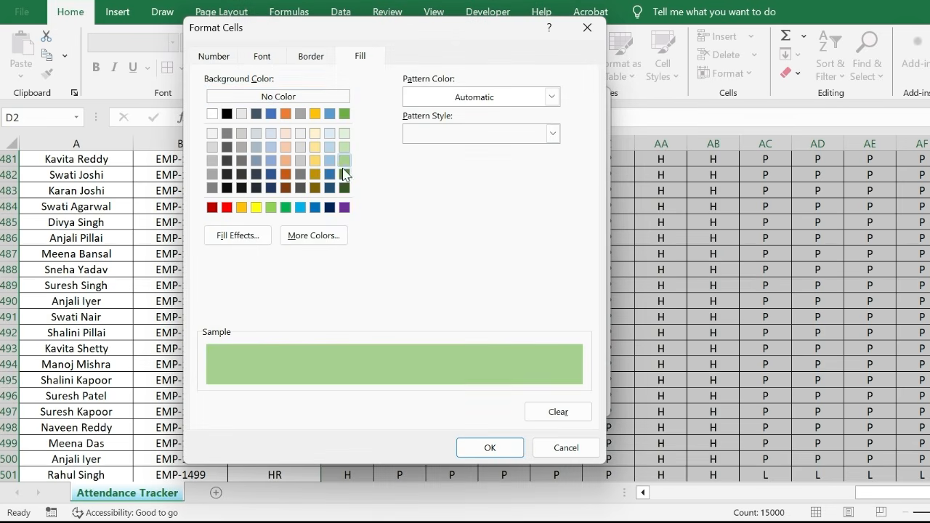
click(491, 447)
click(501, 400)
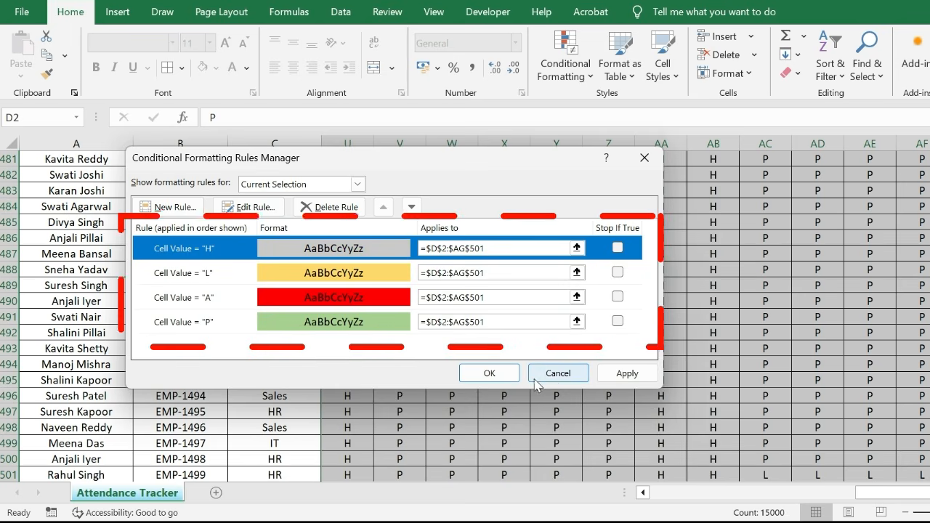
Apply the P, A, L and H color rules to D2:AG501 and review the coloring across the April dates
click(643, 379)
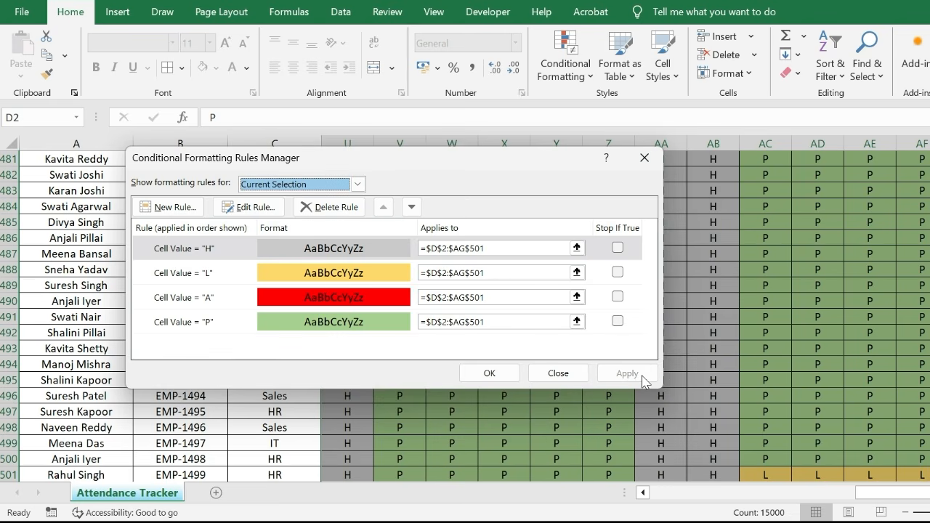
click(489, 373)
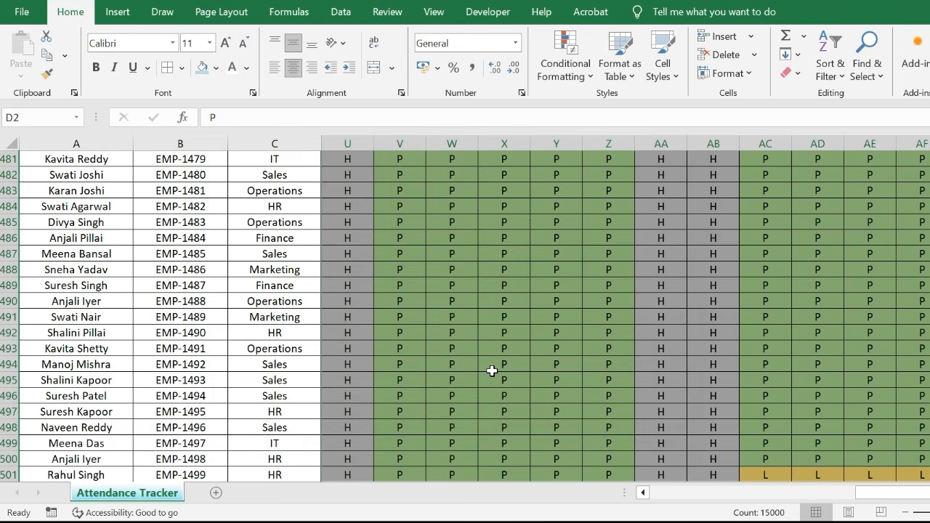
key(ctrl+Home)
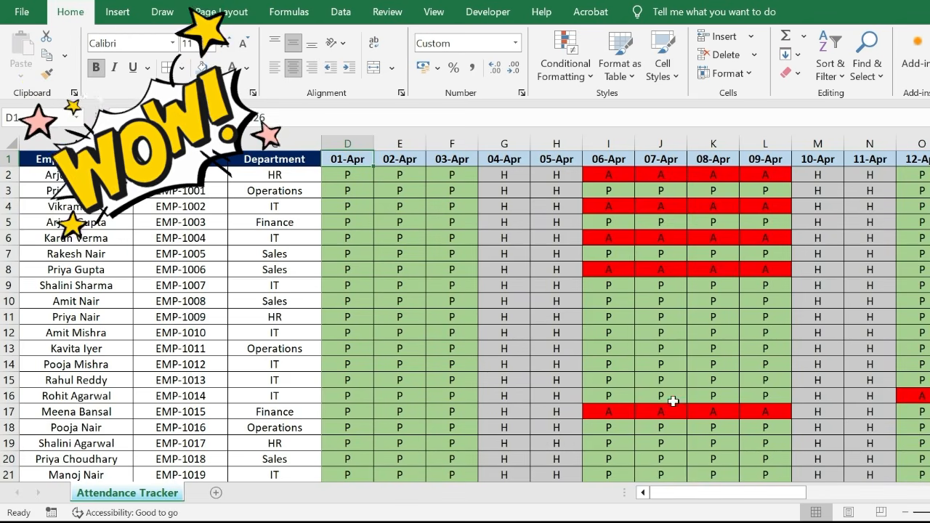
drag(743, 494, 928, 486)
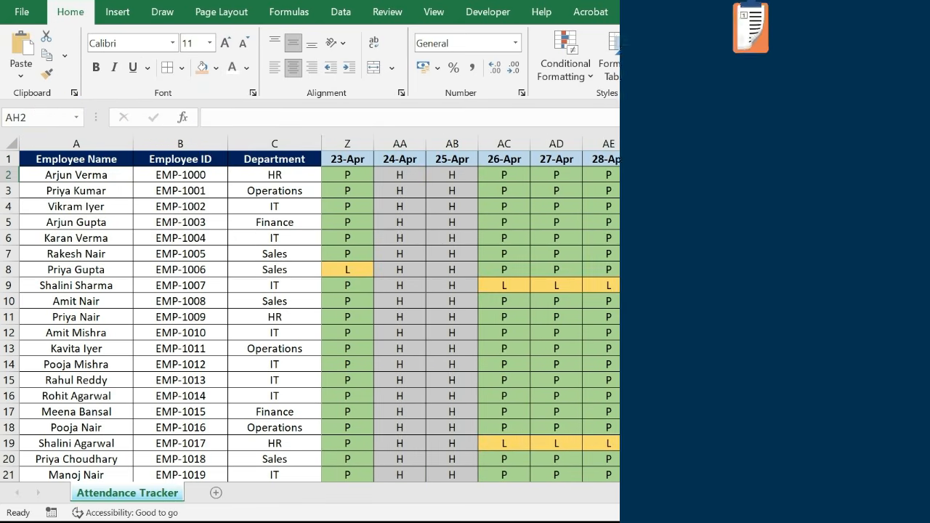
Enter =COUNTIF(D2:AG2,"P") in AH2 to count the first employee's Total Present days
text(=C)
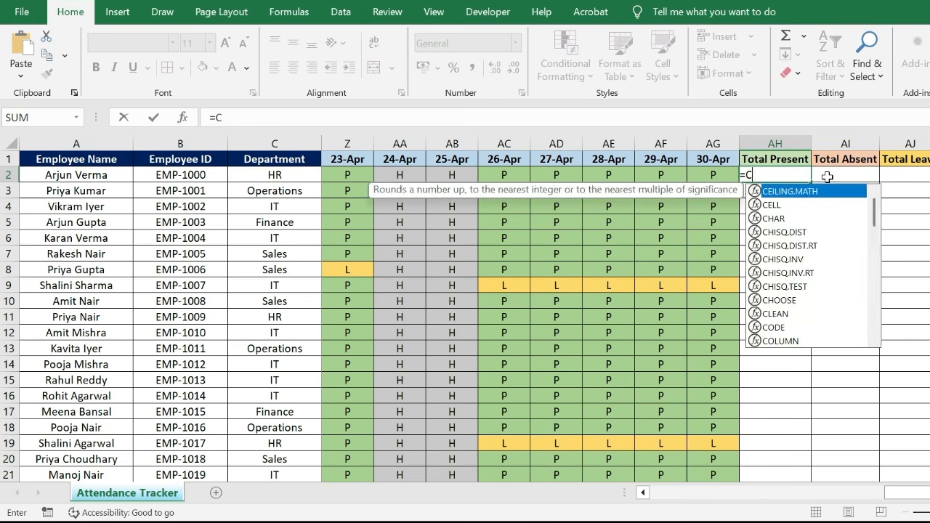
text(OUN)
key(Down)
key(Down)
key(Down)
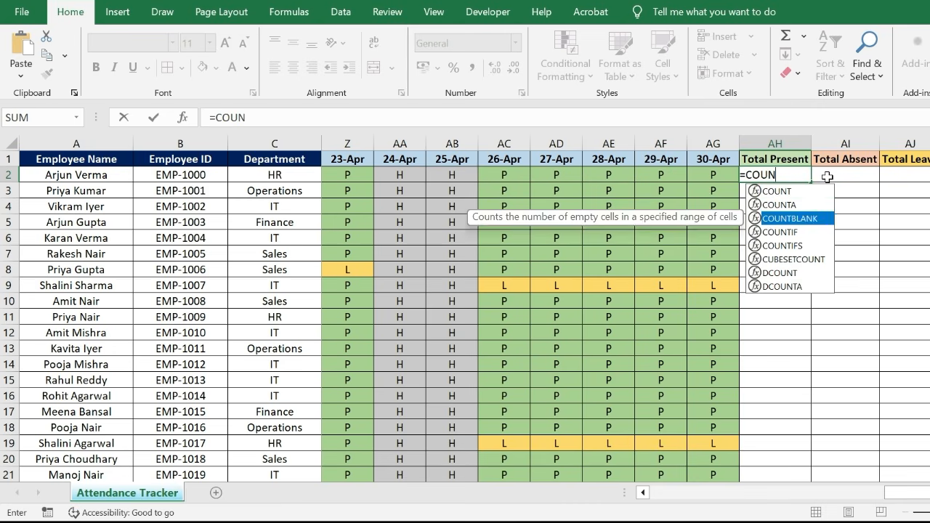
key(Tab)
key(Left)
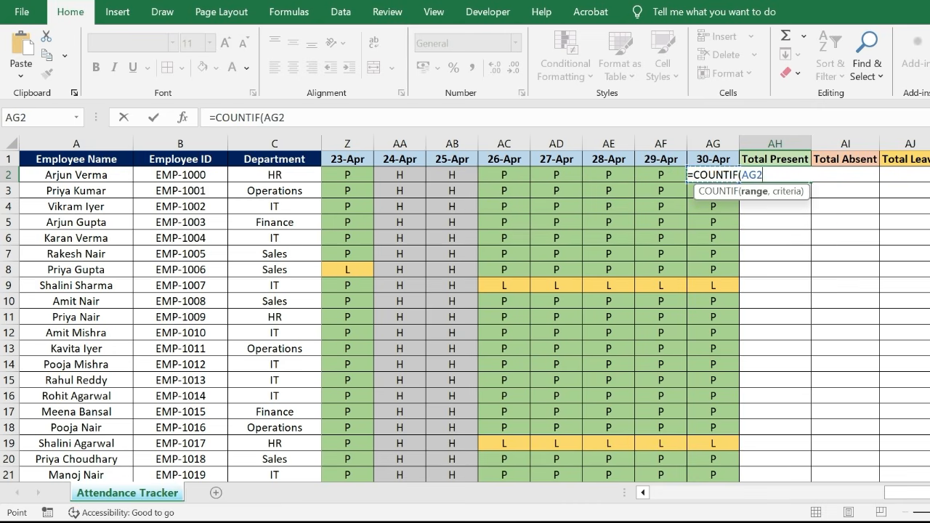
key(ctrl+Left)
key(Right)
key(Right)
key(Right)
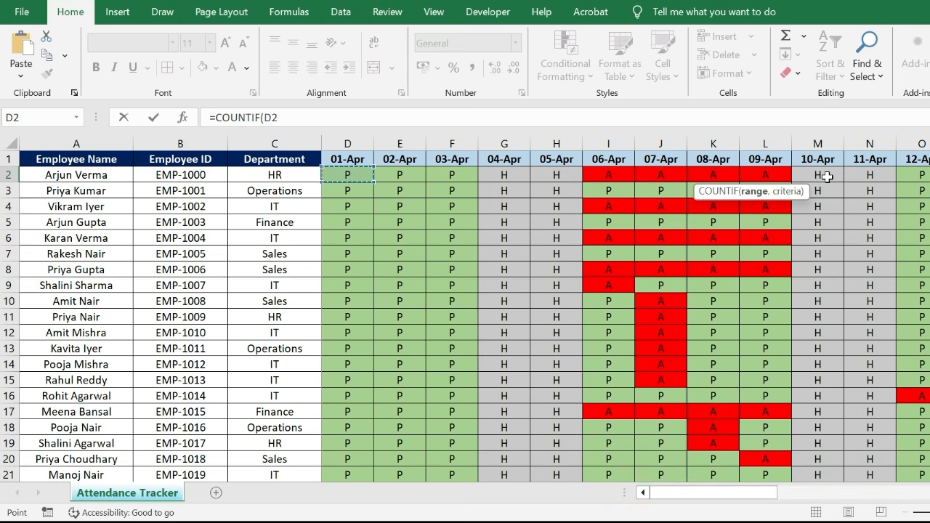
key(ctrl+shift+Right)
text(,"P)
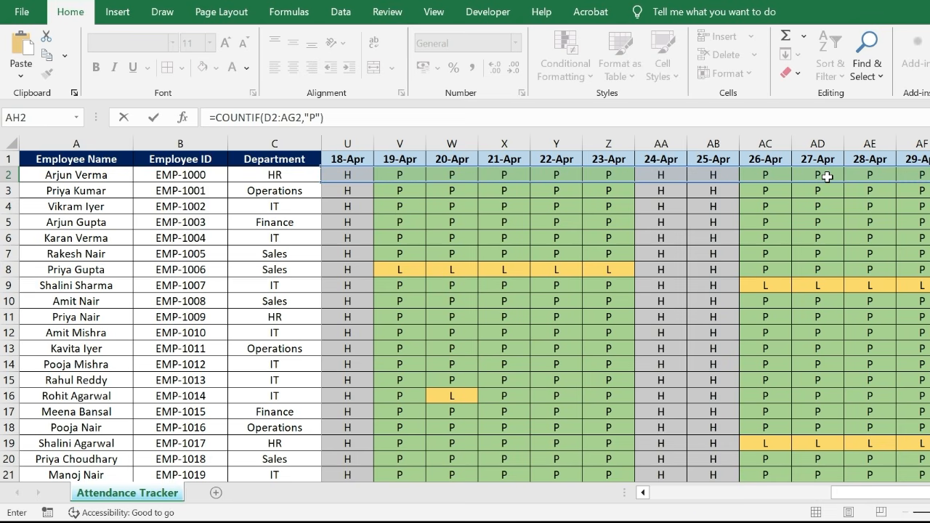
key(Return)
Copy the Total Present formula into AI2 and change its criterion to "A" to count Total Absent days
key(Up)
key(F2)
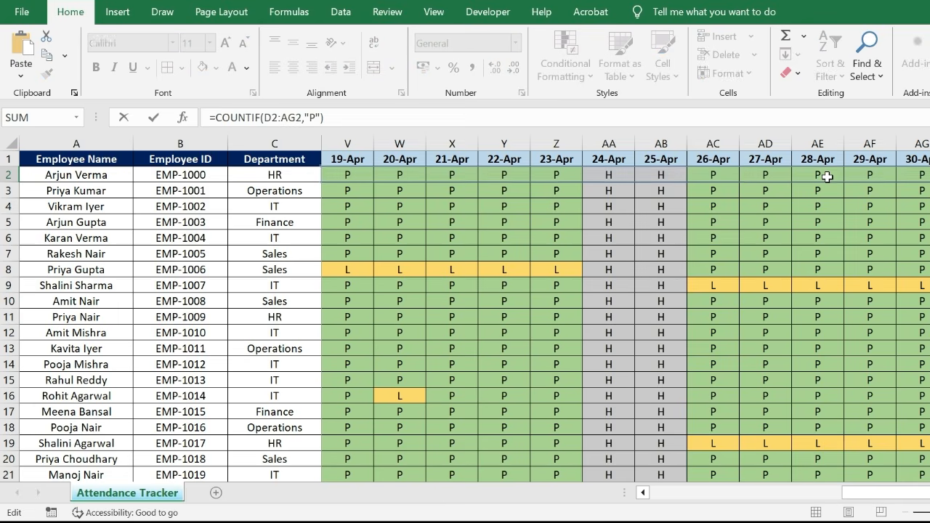
key(Tab)
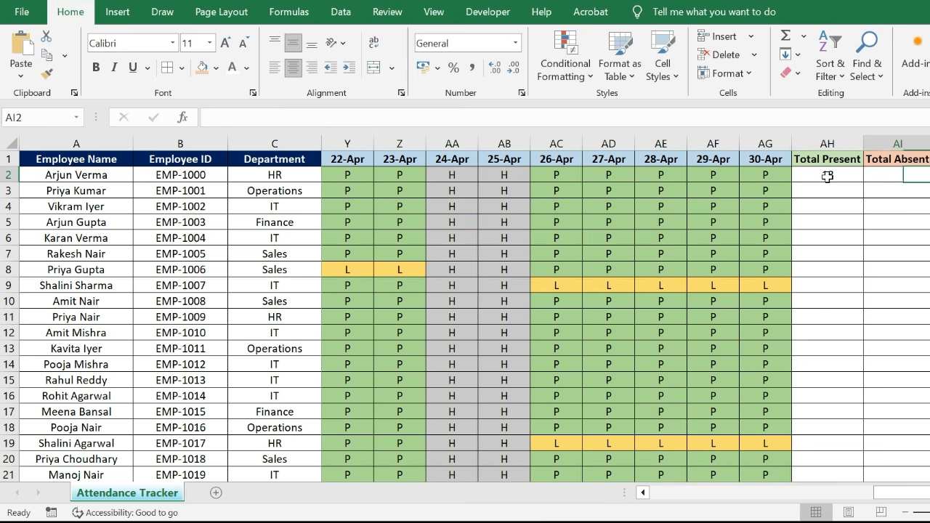
key(F2)
text(=COUNTIF(D2:AG2,"P"))
key(Left)
key(Left)
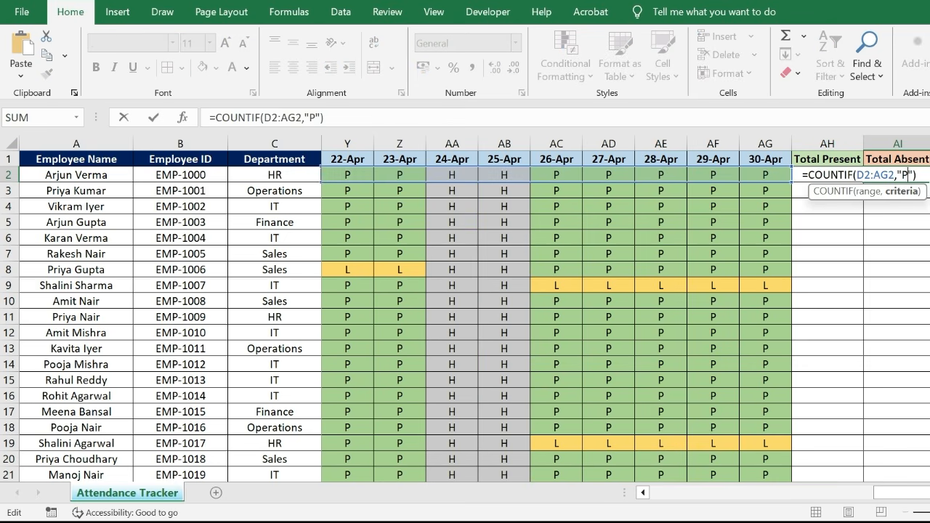
text(AG2,"A"))
key(Tab)
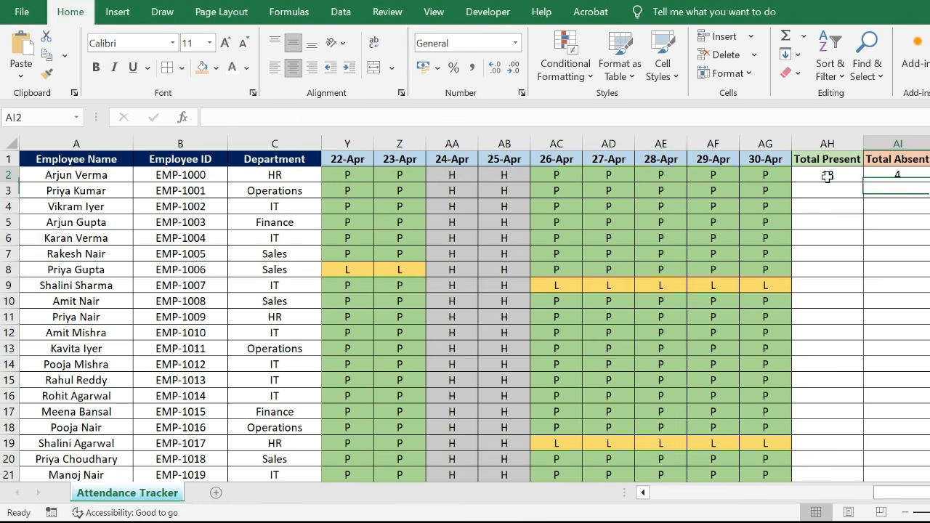
Reuse the count formula in AJ2 with the criterion "L" for Total Leave, giving =COUNTIF(D2:AG2,"L")
key(F2)
text(=COUNTIF(D2:AG2,"P"))
key(Left)
key(Left)
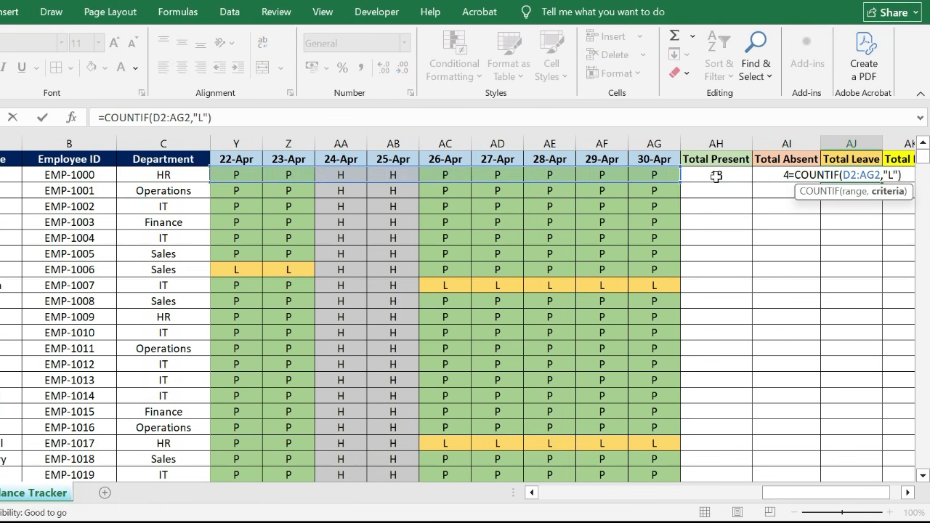
key(Tab)
Add up the present, absent and leave counts under Total Days in AK2 with a SUM of AH2:AJ2
text(=)
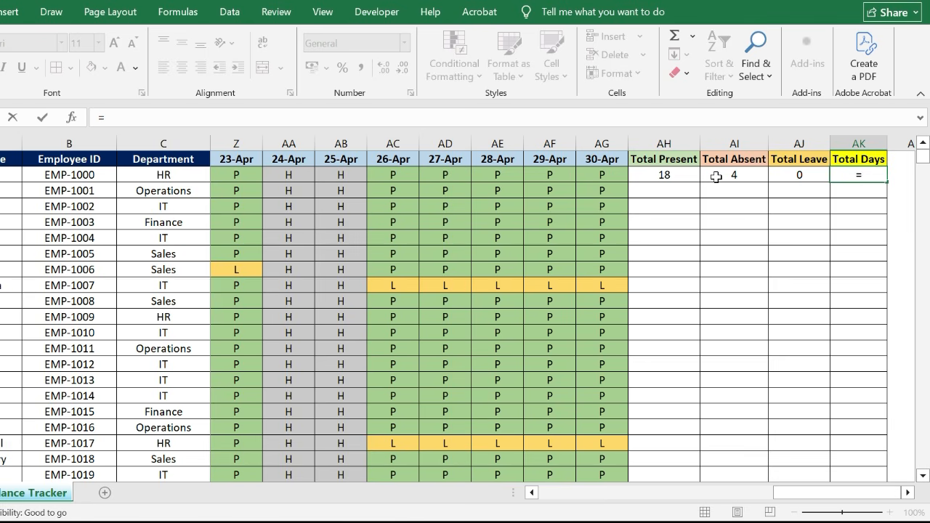
text(SUM()
click(715, 177)
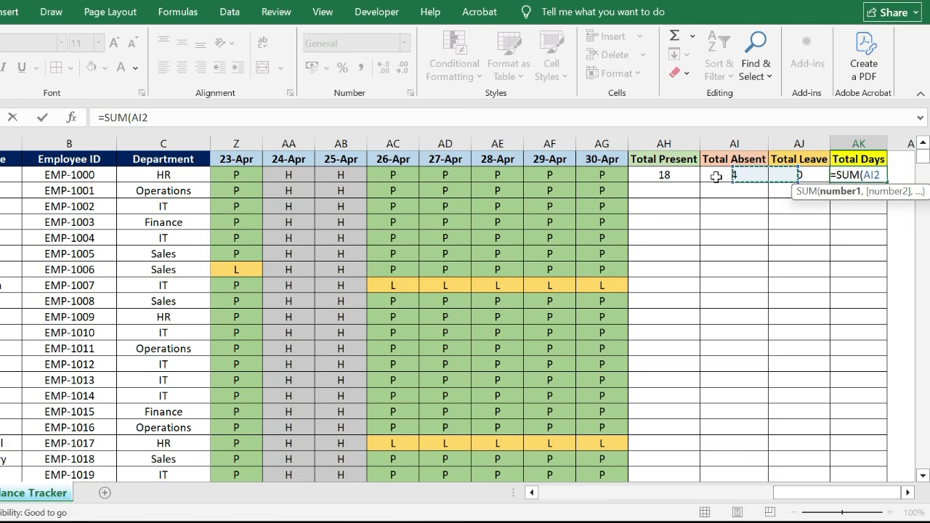
key(Left)
key(shift+Right)
key(shift+Right)
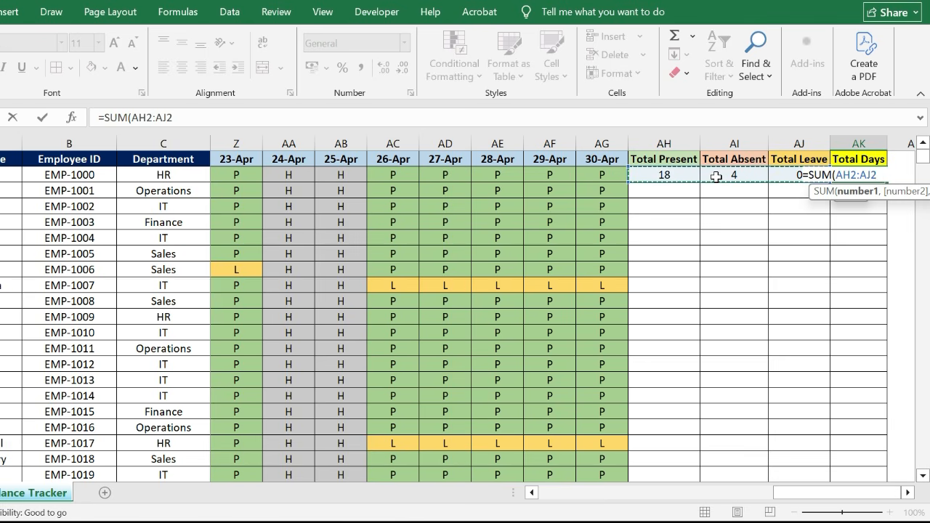
key(Return)
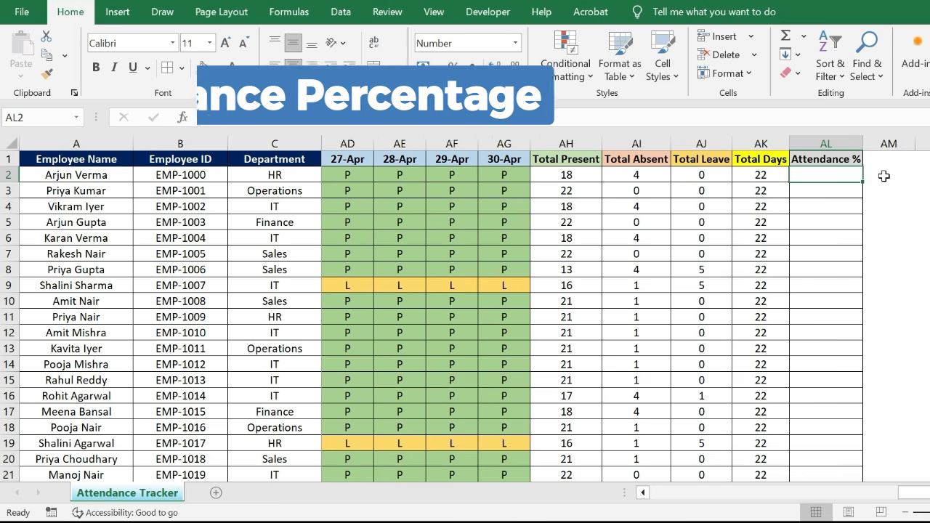
Calculate Attendance % in AL2 with =AH2/AK2*100 and fill the formula down to the last employee row
text(=)
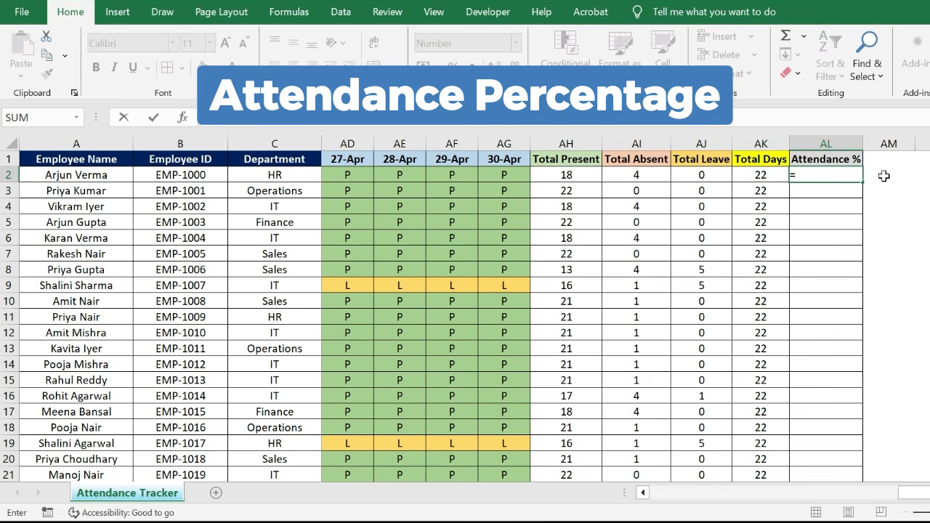
key(Left)
key(Left)
key(Left)
key(Left)
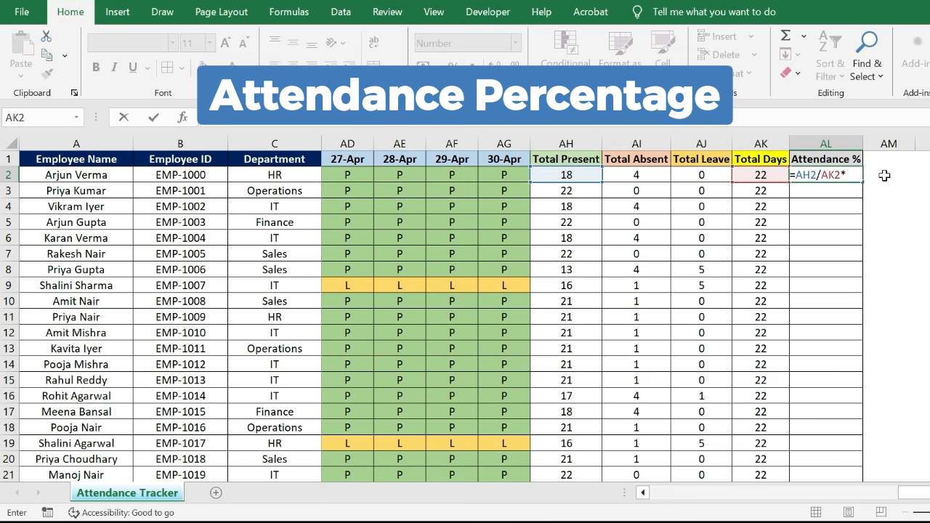
text(00)
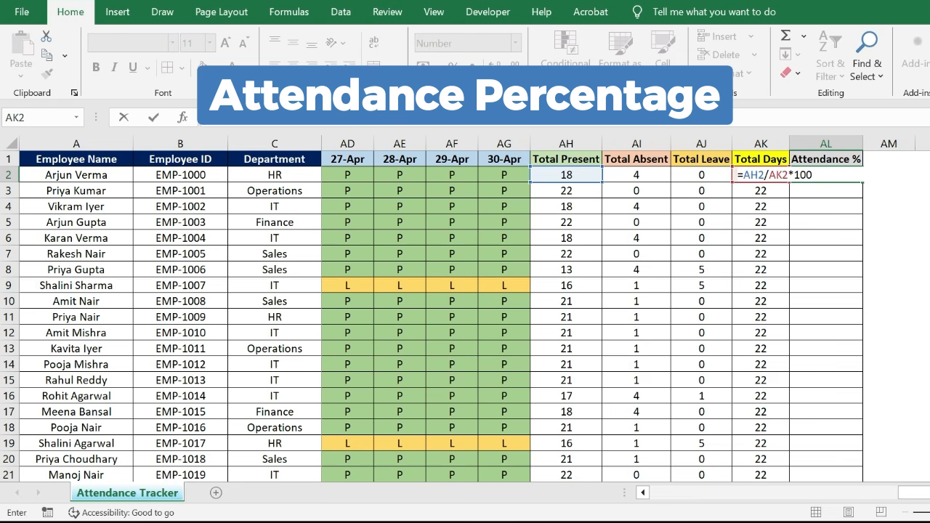
key(Return)
key(Up)
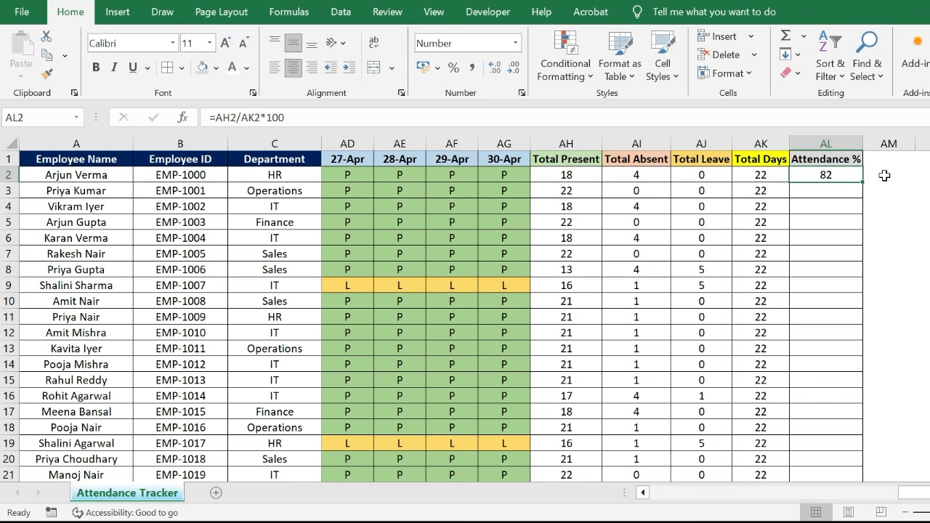
double_click(862, 183)
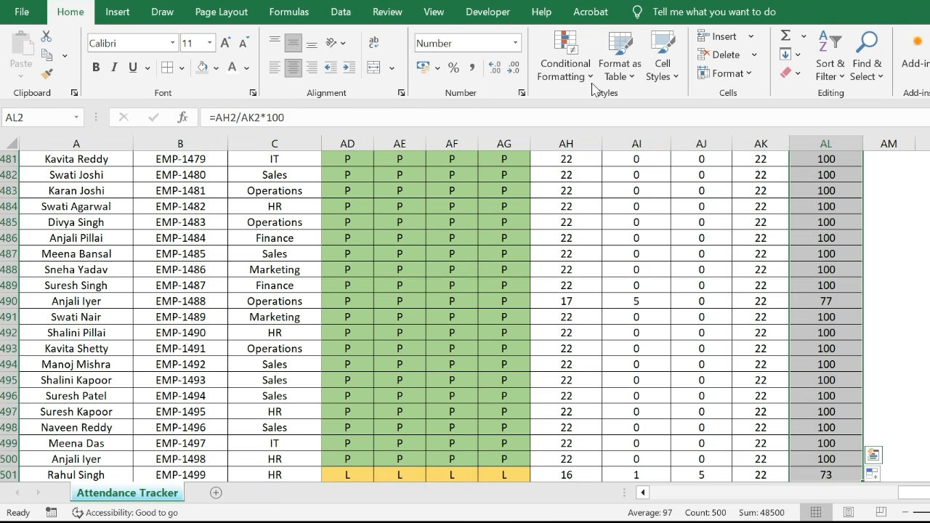
Create a conditional formatting rule on the Attendance % column for cells with a value less than 75
click(565, 67)
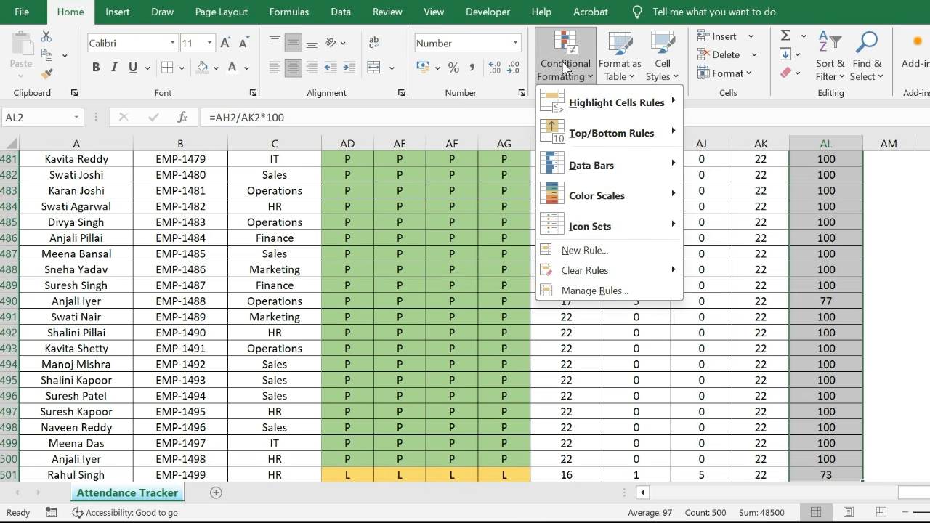
click(585, 290)
click(169, 208)
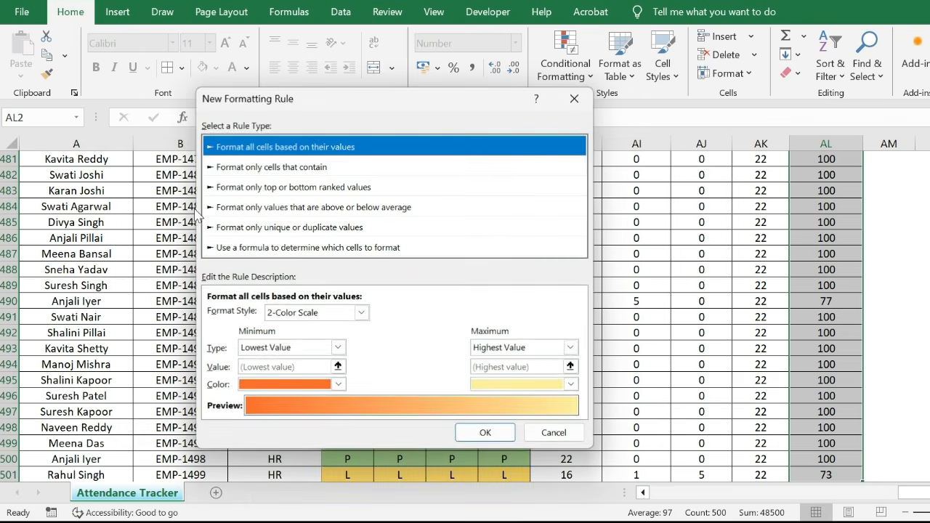
click(273, 168)
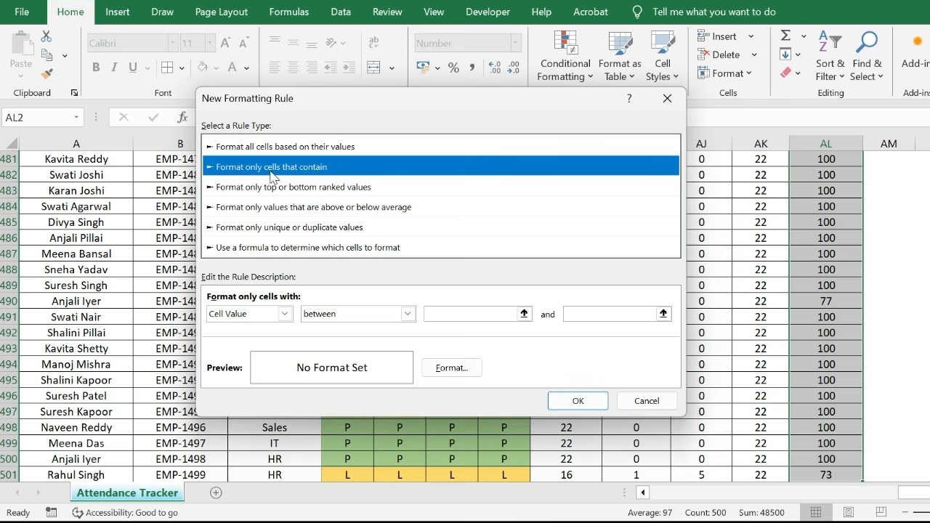
click(340, 316)
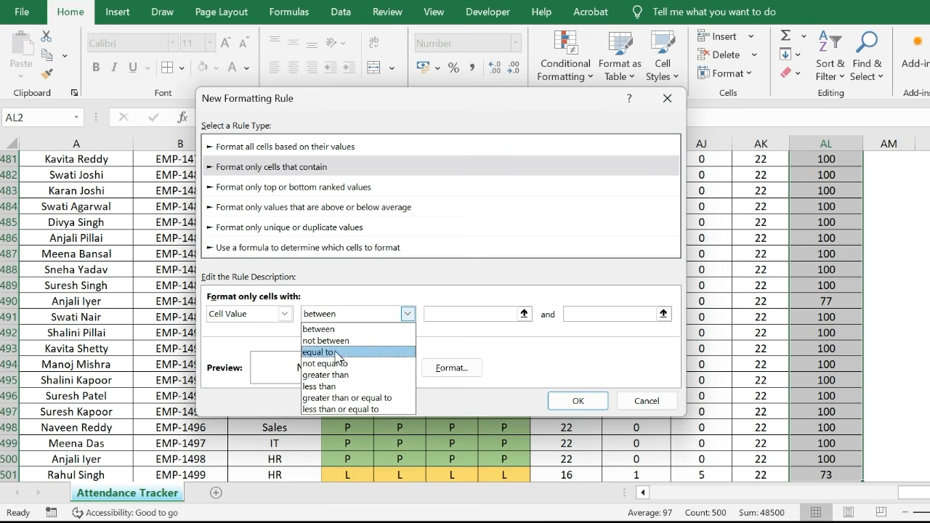
click(324, 386)
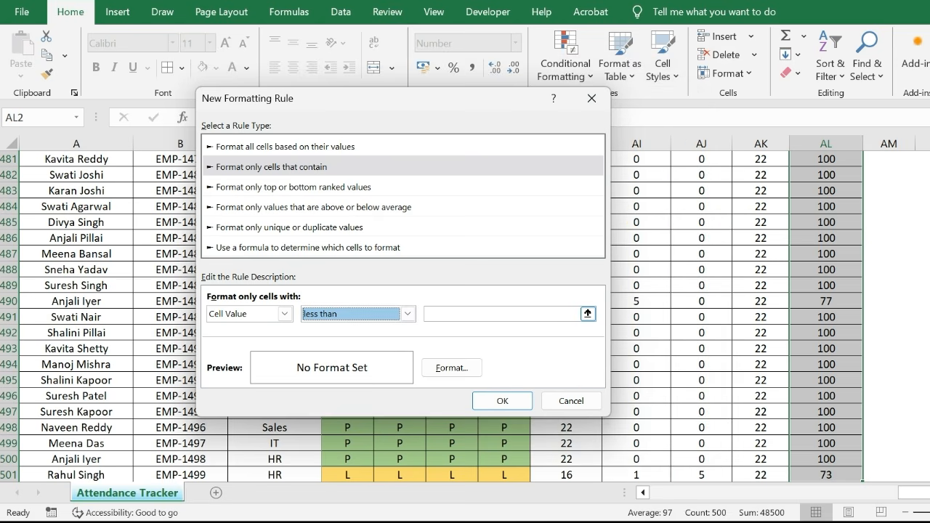
click(477, 314)
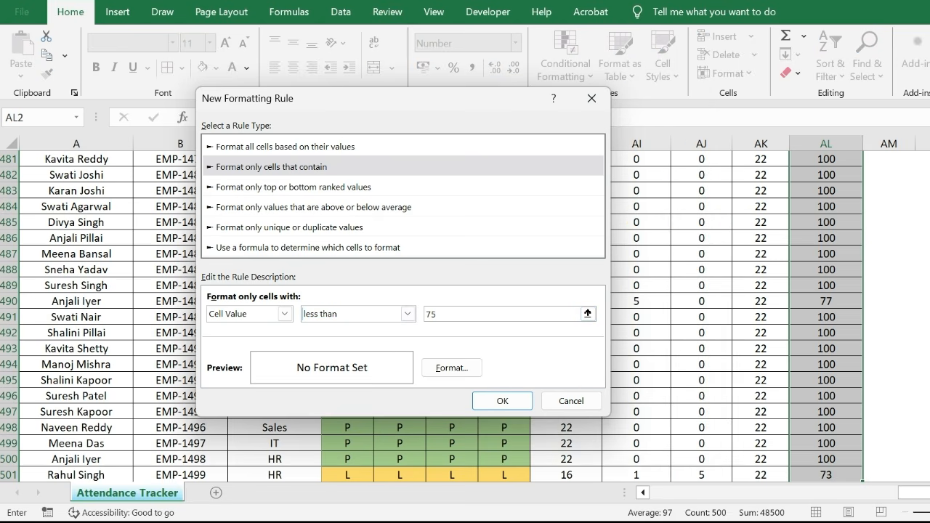
Give the less-than-75 rule a red fill and apply the Attendance % rules to the column
click(463, 367)
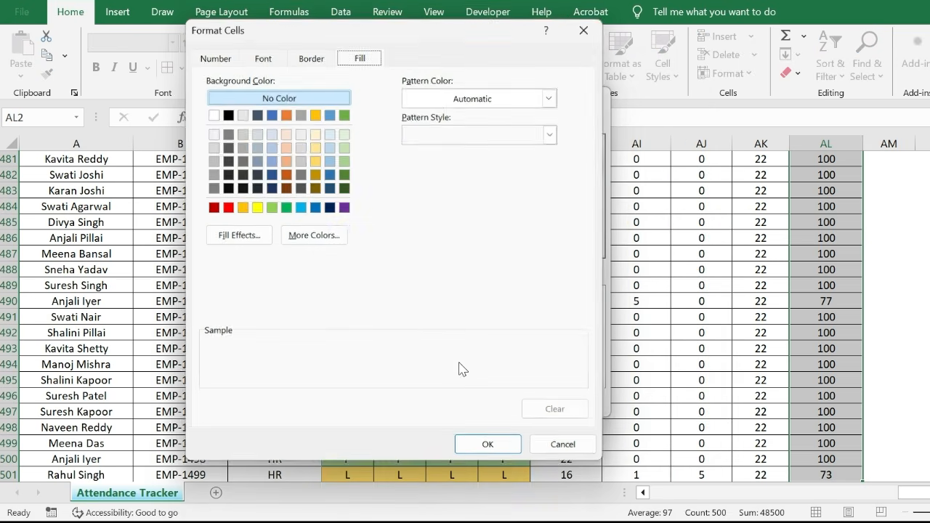
click(228, 208)
click(491, 447)
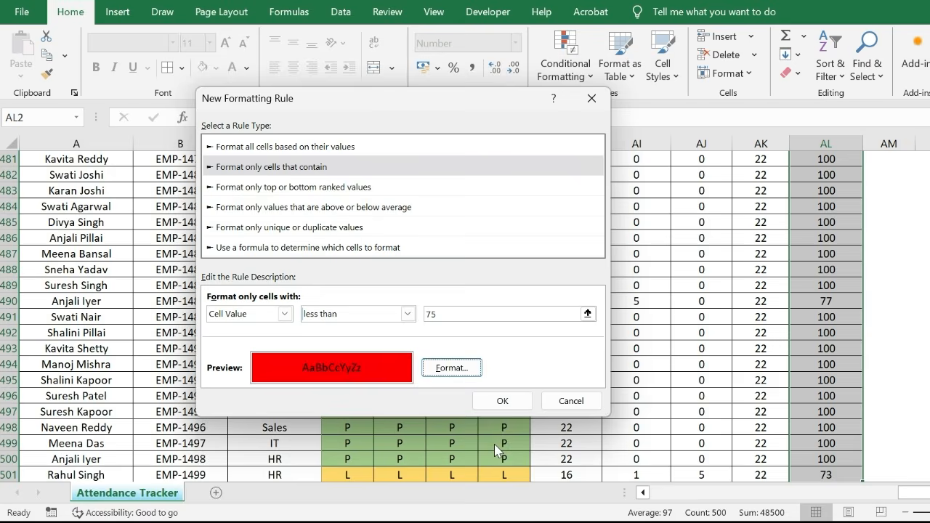
click(506, 407)
click(626, 373)
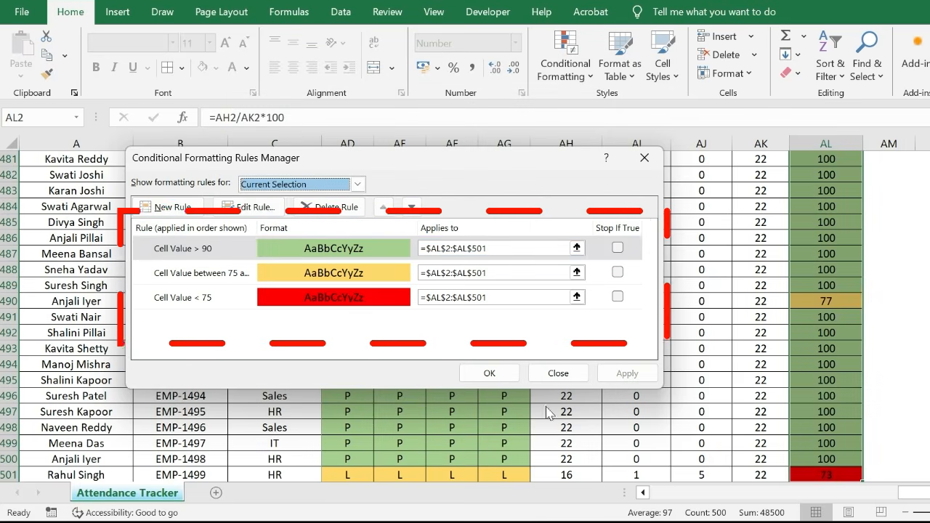
click(489, 373)
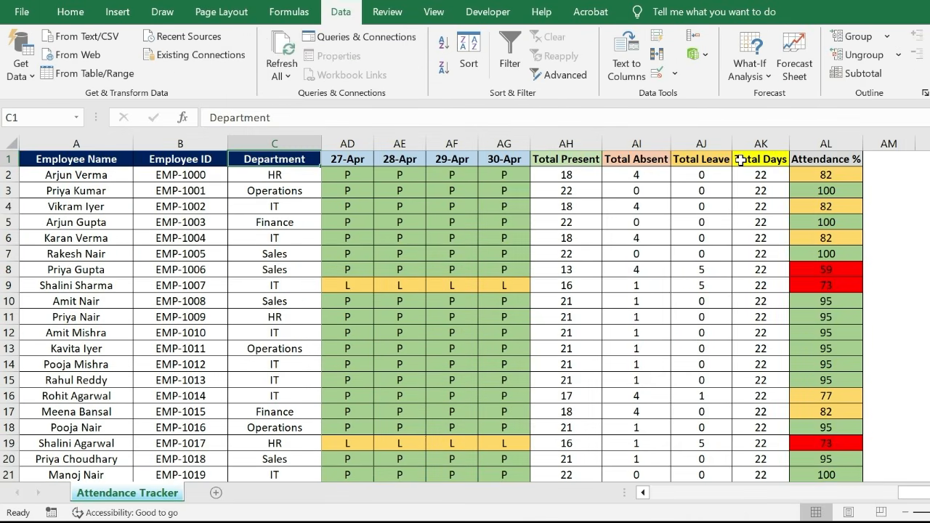
Turn on filters for the header row and show only Finance employees in the Department column
drag(301, 161, 740, 159)
key(ctrl+shift+l)
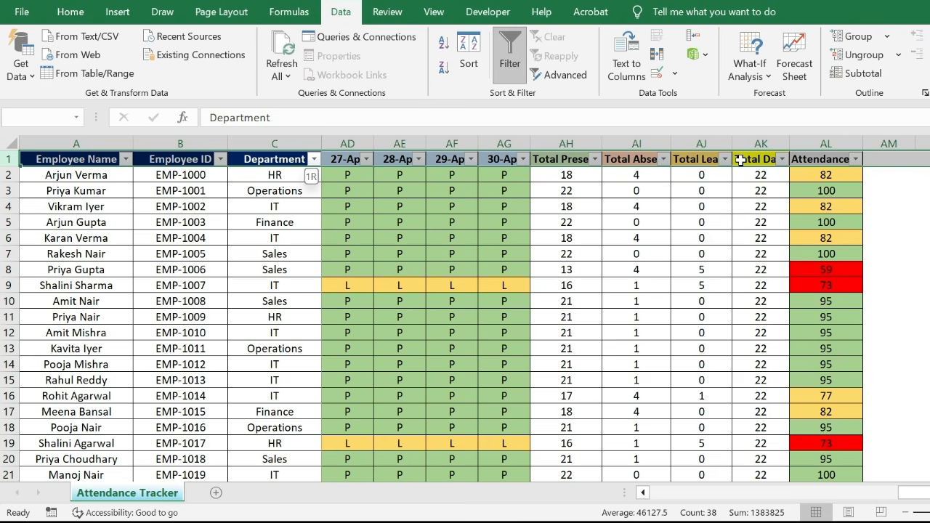
key(Left)
key(Right)
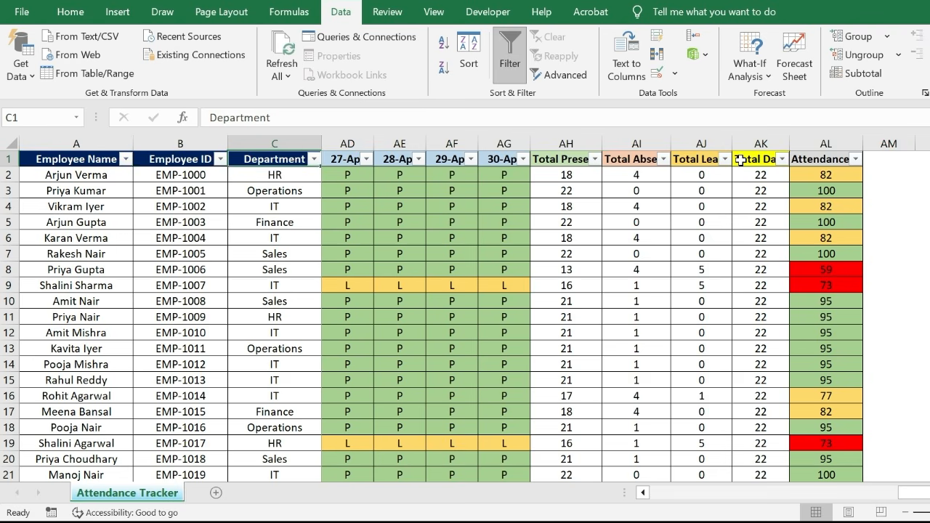
key(alt+Down)
key(Return)
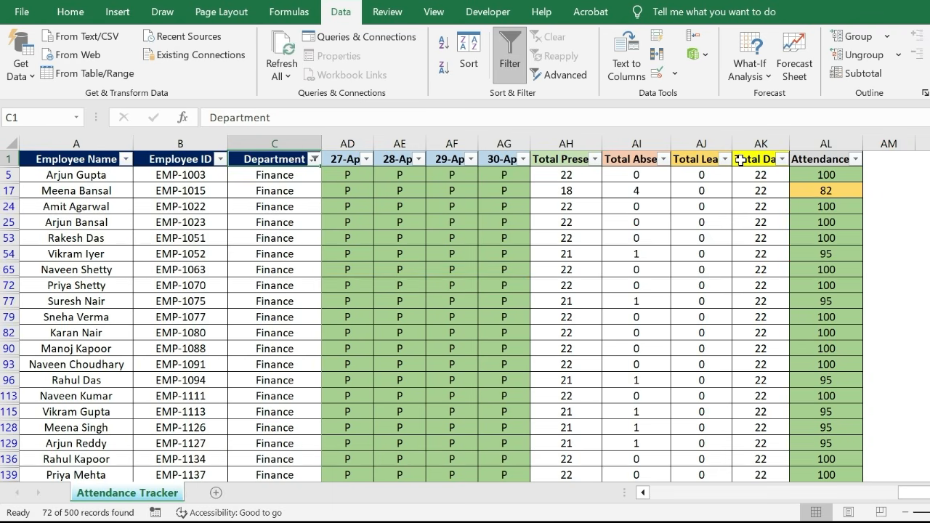
Switch the Department filter to show only HR employees
key(alt+Down)
key(Down)
key(Down)
key(Down)
key(Down)
key(Down)
key(Down)
key(Down)
key(Down)
key(Down)
key(Down)
key(space)
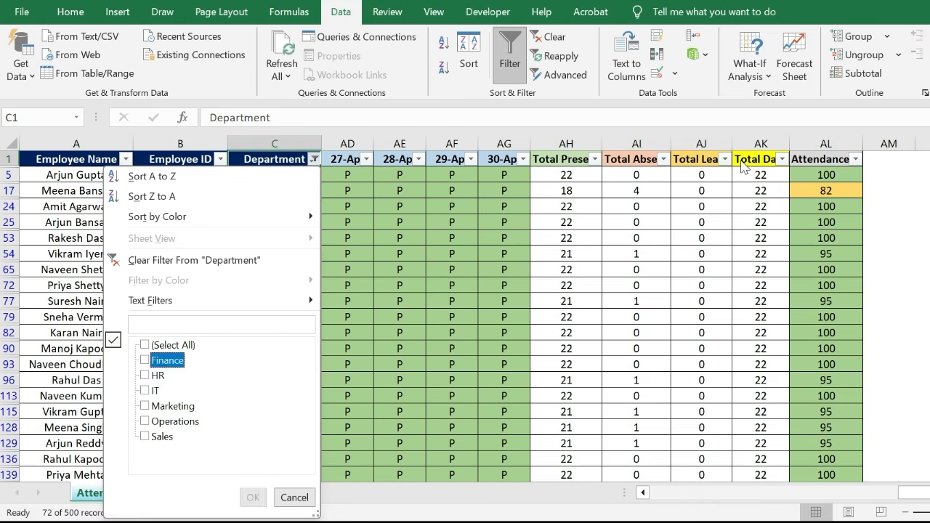
key(Down)
key(space)
key(Return)
Change the Department filter from HR to IT so only IT employees are listed
key(Down)
key(Down)
key(Down)
key(Down)
key(Down)
key(Down)
key(Down)
key(Down)
key(Down)
key(Down)
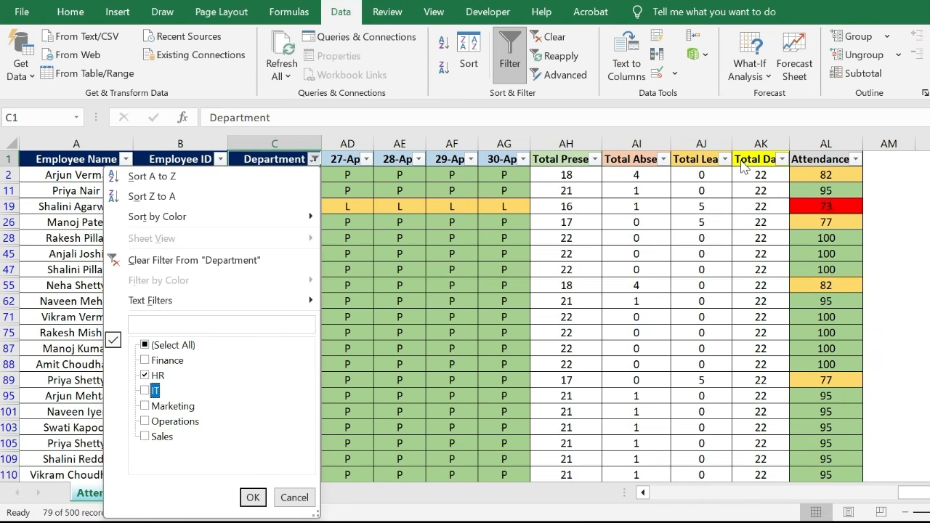
key(Up)
key(space)
key(Down)
key(space)
key(Return)
Filter the Department column to Marketing only, deselecting IT
key(alt+Down)
key(Down)
key(Down)
key(Down)
key(Down)
key(Down)
key(Down)
key(Down)
key(Down)
key(Down)
key(Down)
key(Down)
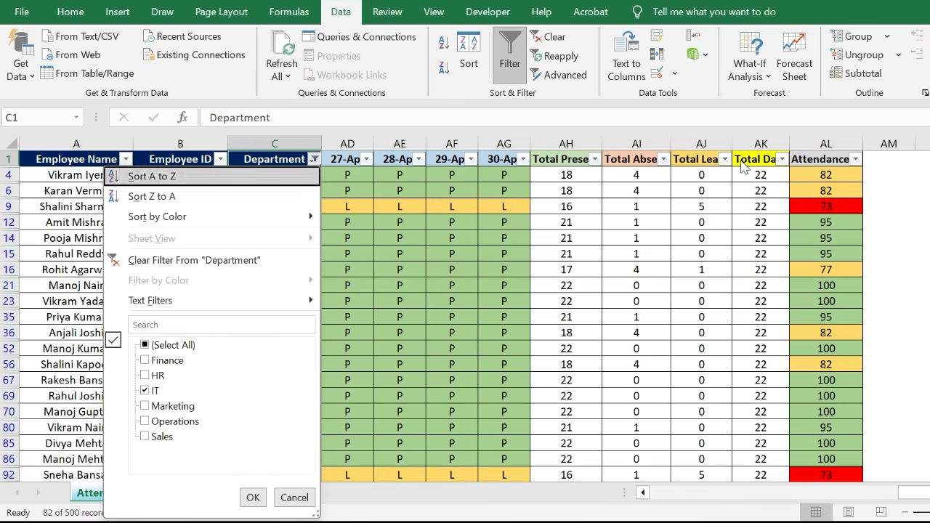
key(Up)
key(space)
key(Down)
key(space)
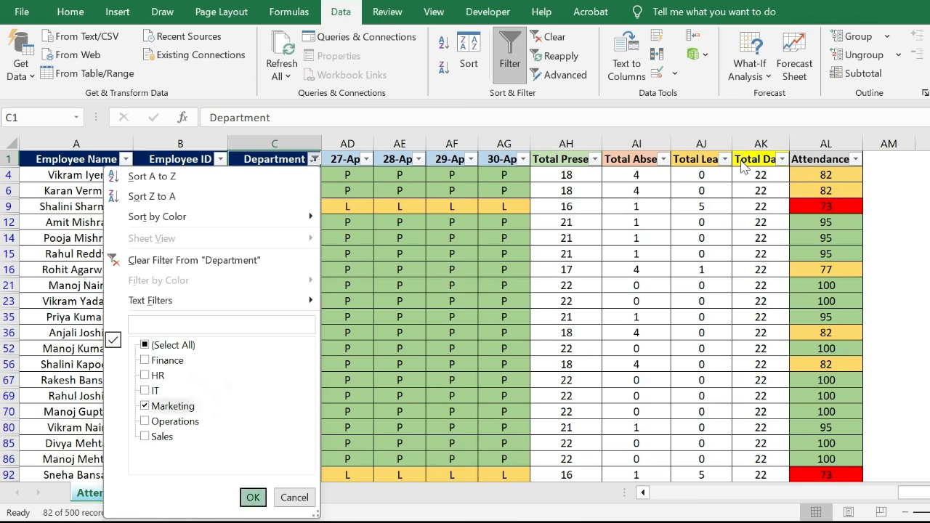
key(Return)
Filter the Department column to Operations only, deselecting Marketing
key(alt+Down)
key(Down)
key(Down)
key(Down)
key(Down)
key(Down)
key(Down)
key(Down)
key(Down)
key(Down)
key(Down)
key(Down)
key(space)
key(Down)
key(space)
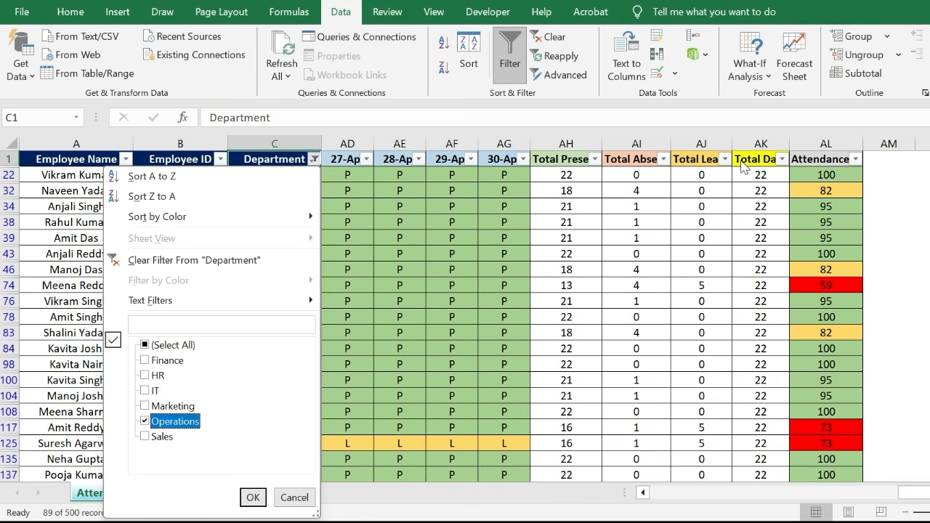
key(Return)
Replace Operations with Sales in the Department filter to show only Sales employees
key(alt+Down)
key(Down)
key(Down)
key(Down)
key(Down)
key(Down)
key(Down)
key(Down)
key(Down)
key(Down)
key(Down)
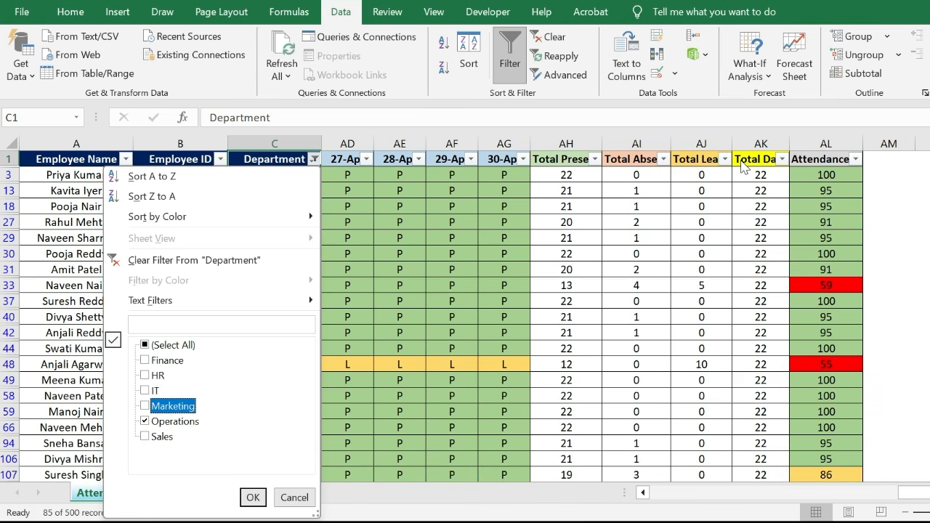
key(Down)
key(space)
key(Down)
key(space)
key(Return)
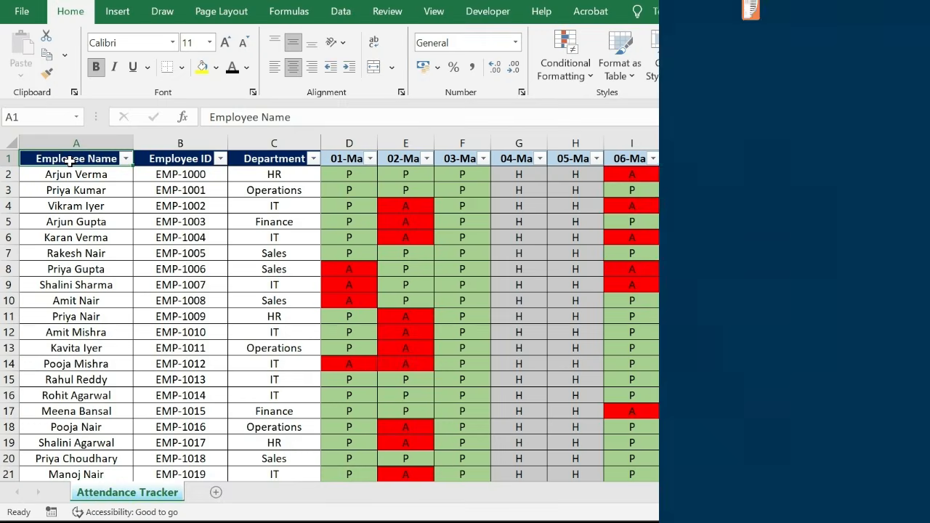
Convert the entire attendance range starting at A1 into a table and load it into the Power Query Editor
key(ctrl+shift+End)
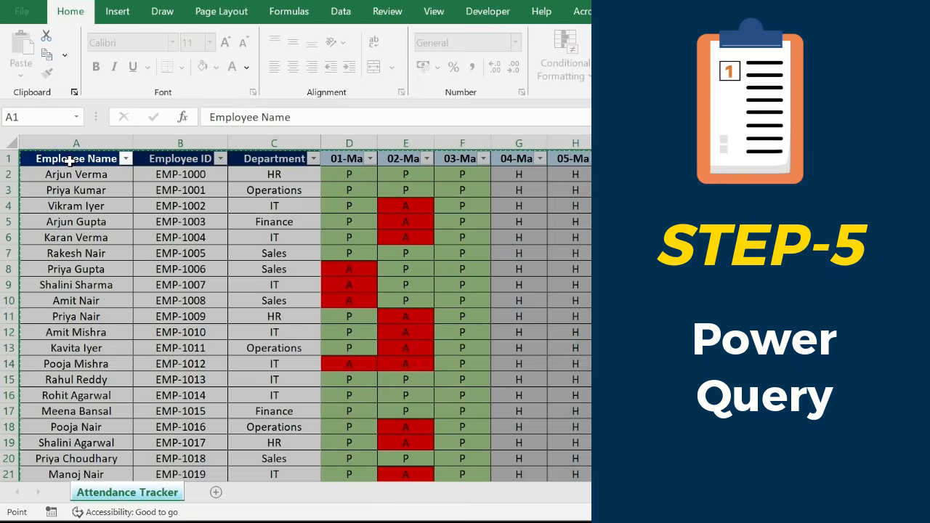
key(ctrl+t)
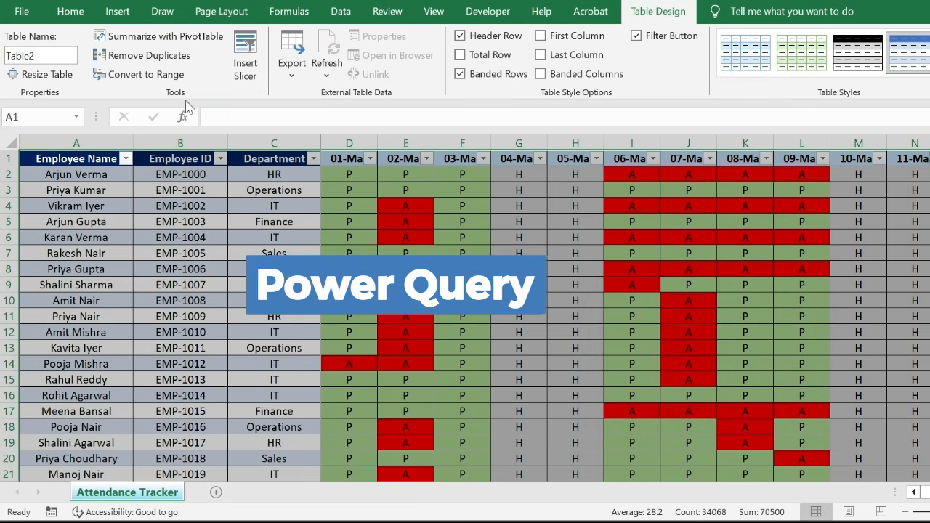
click(335, 12)
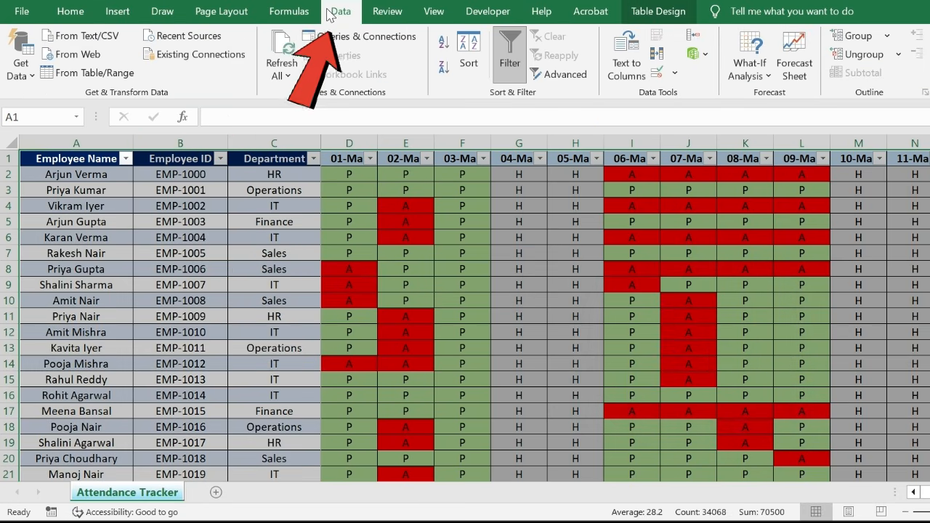
click(104, 72)
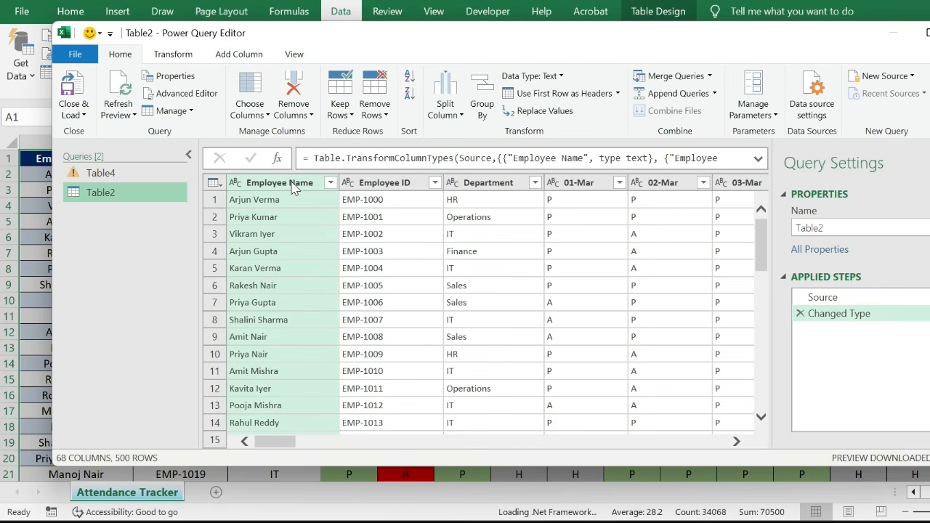
Remove the Total Present, Total Absent, Total Leave, Total Days and Attendance % columns from the query
key(Right)
key(Right)
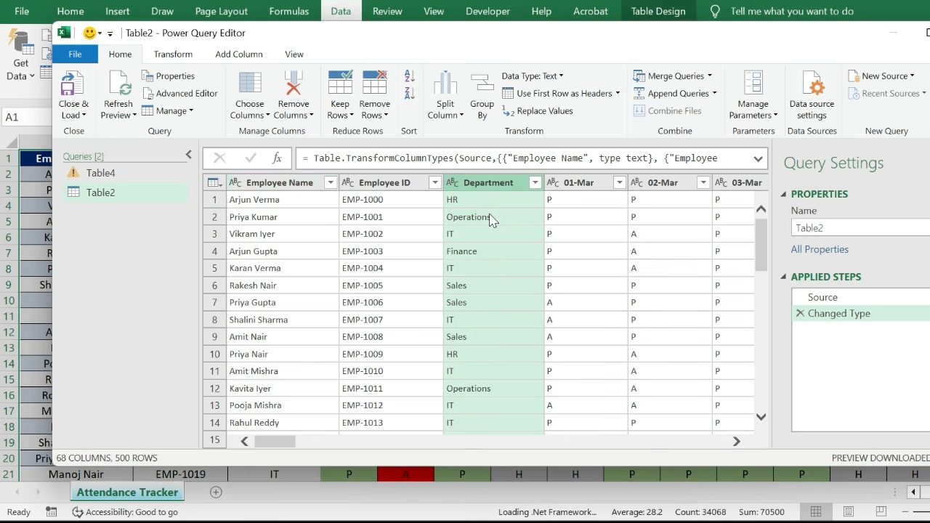
scroll(490, 219, right, 5)
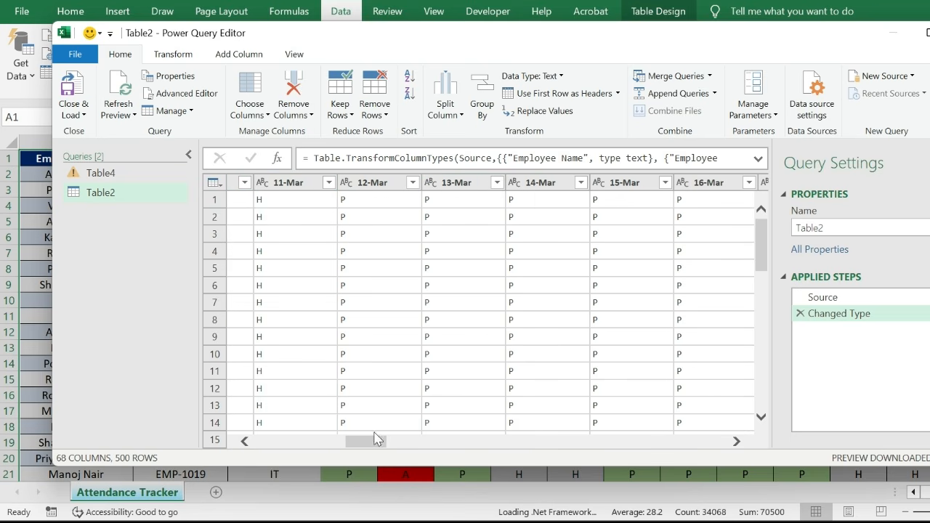
drag(371, 447, 708, 439)
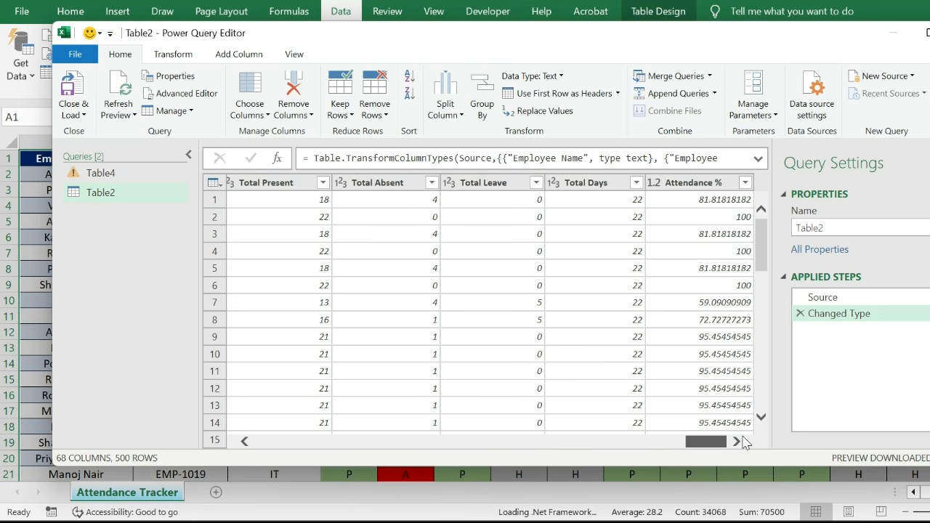
click(288, 183)
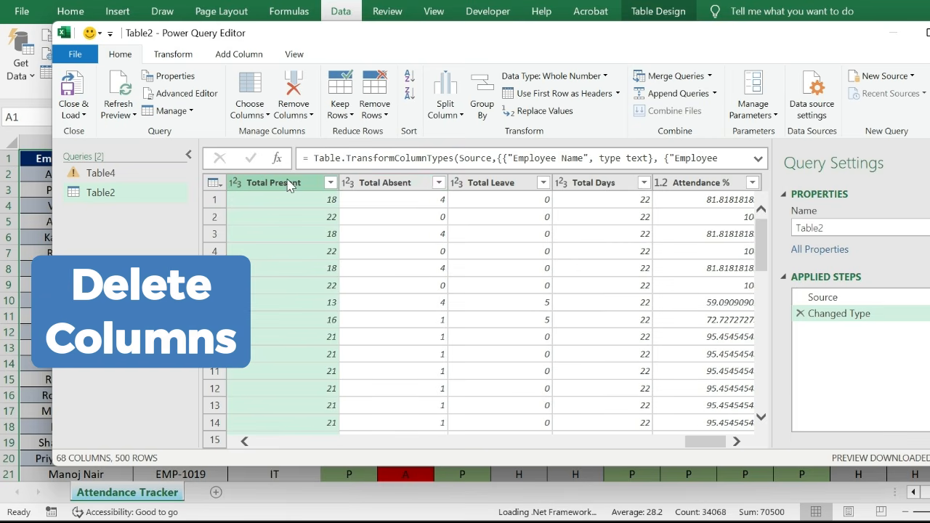
ctrl+click(370, 183)
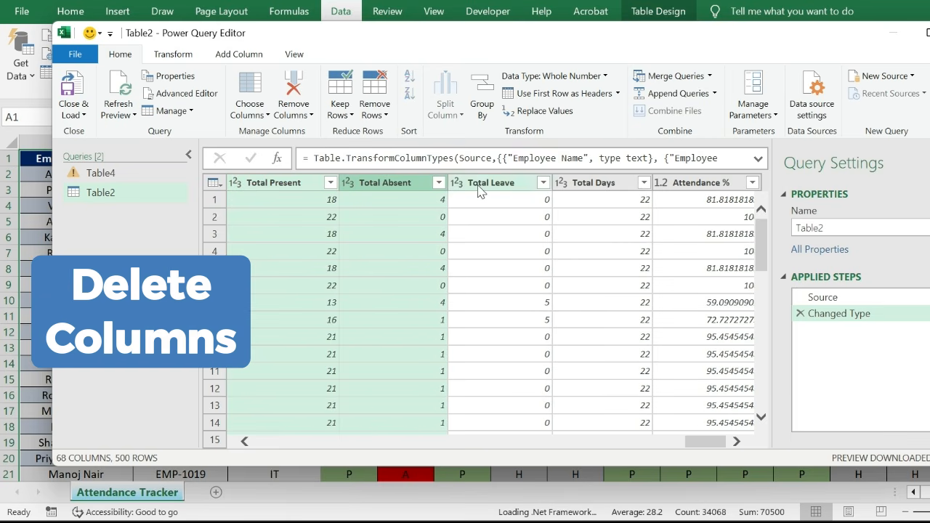
ctrl+click(478, 185)
ctrl+click(602, 183)
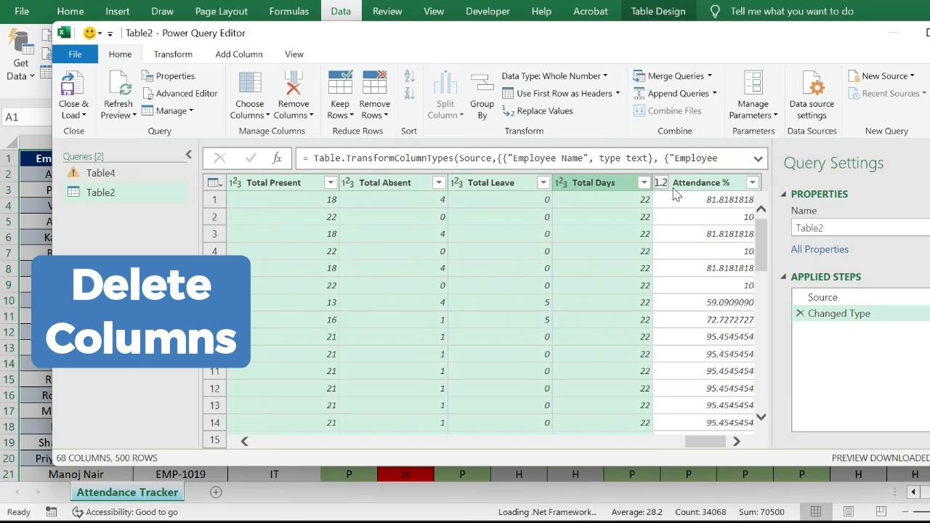
ctrl+click(696, 186)
right_click(695, 186)
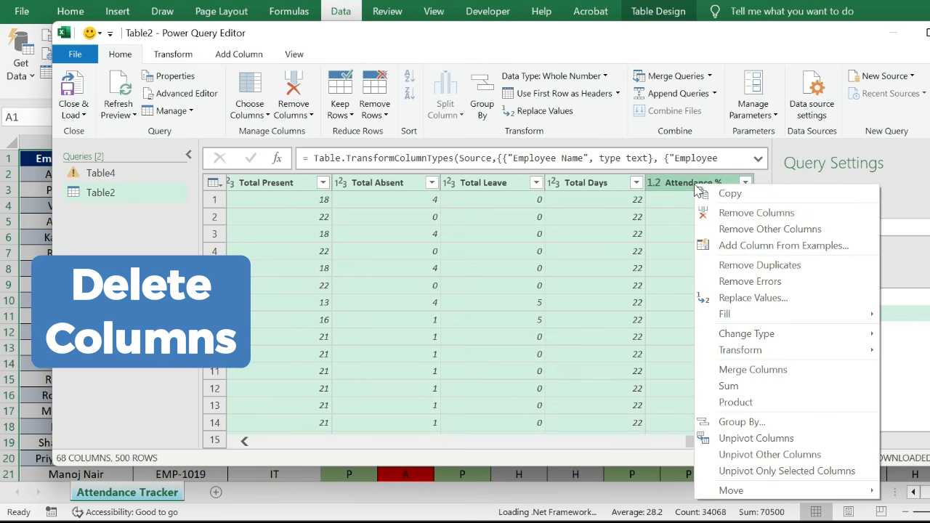
click(774, 217)
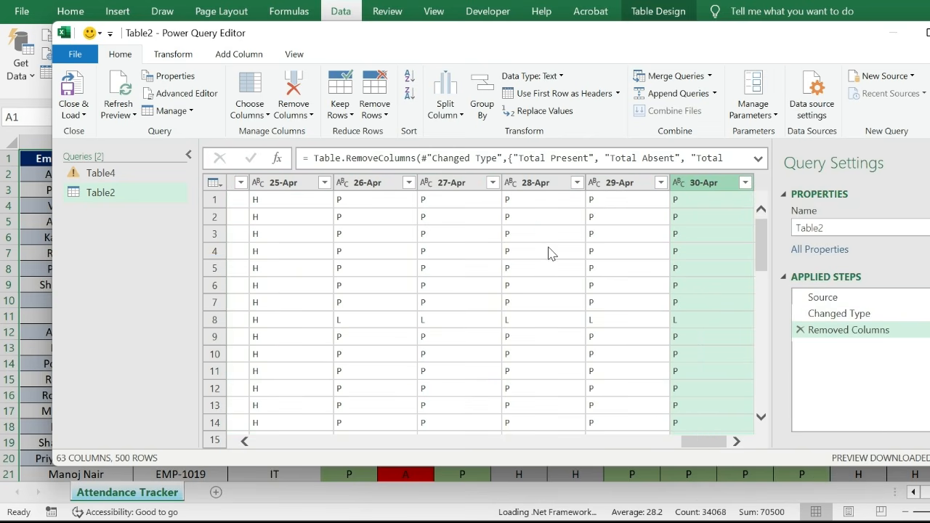
Unpivot all columns other than Employee Name, Employee ID and Department in the Table2 query
scroll(549, 252, left, 15)
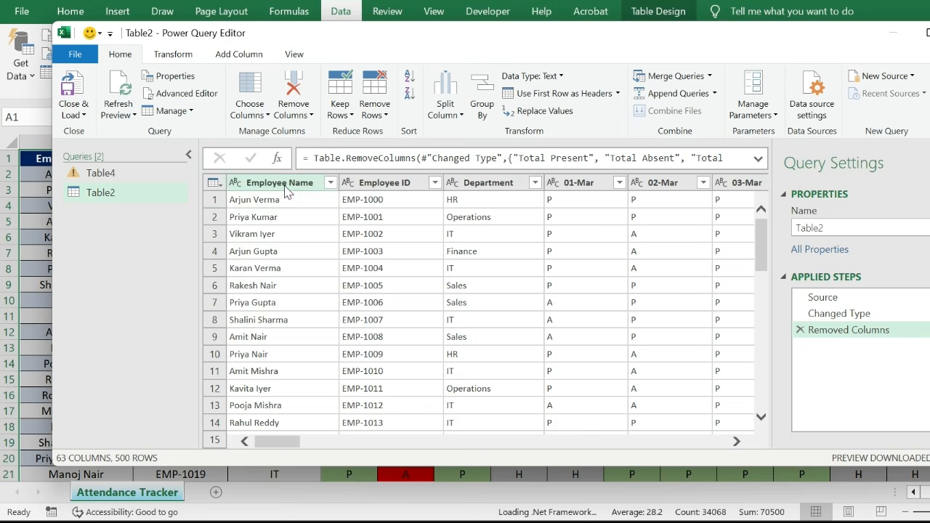
click(284, 186)
ctrl+click(386, 186)
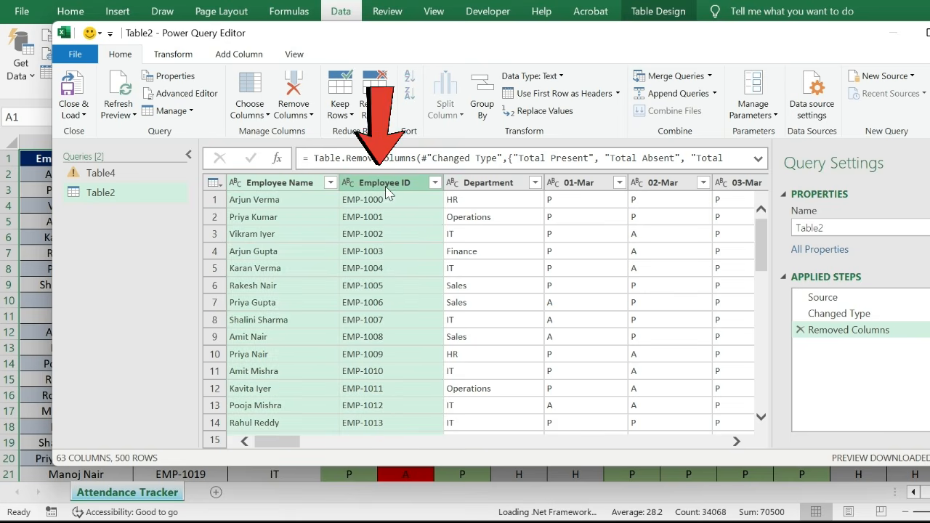
ctrl+click(467, 186)
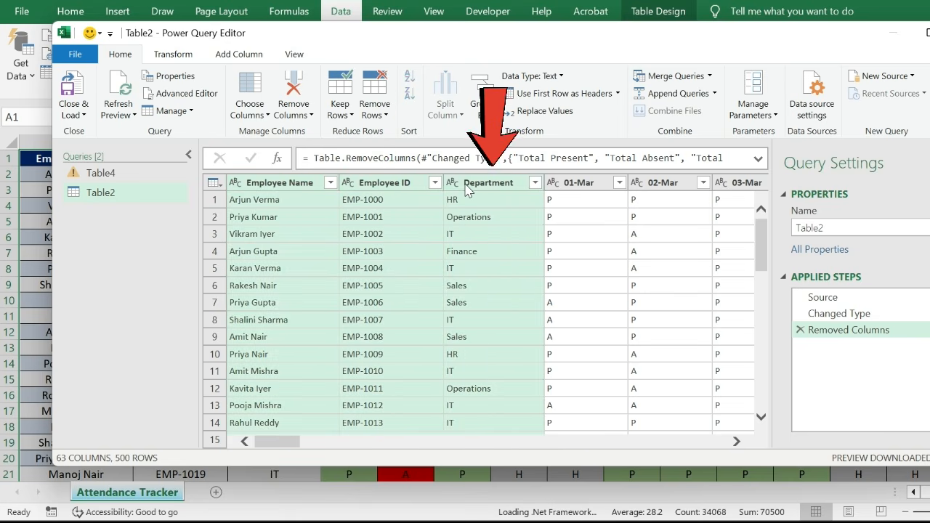
right_click(467, 187)
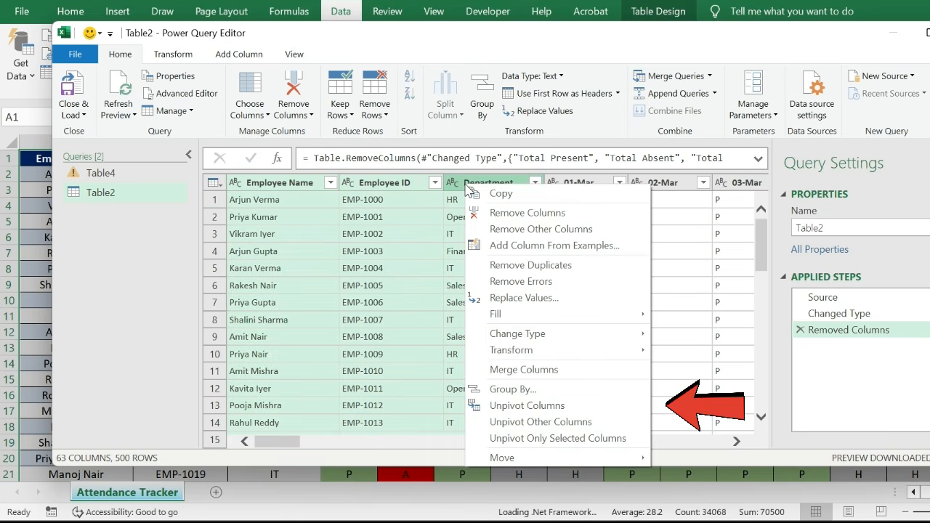
click(534, 424)
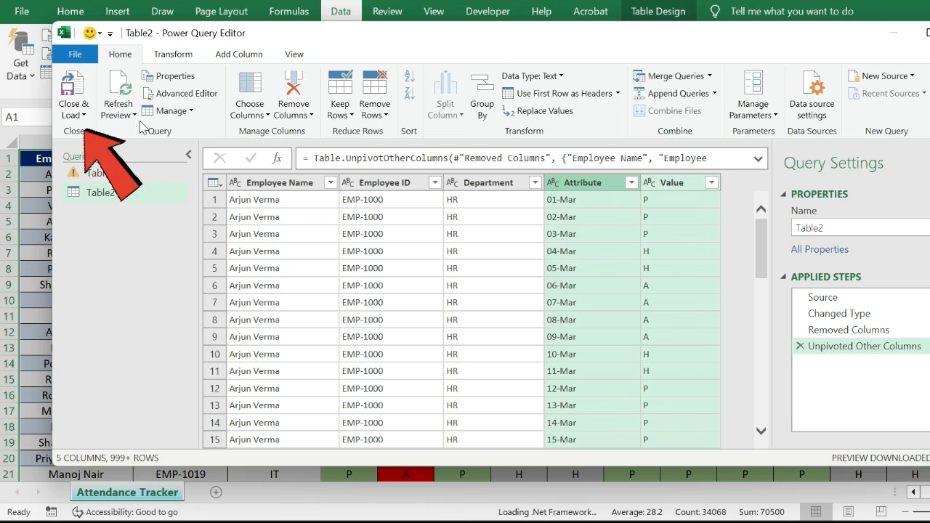
Close the Power Query Editor, load the unpivoted table into a new worksheet and dismiss the web data tip
click(116, 112)
click(73, 95)
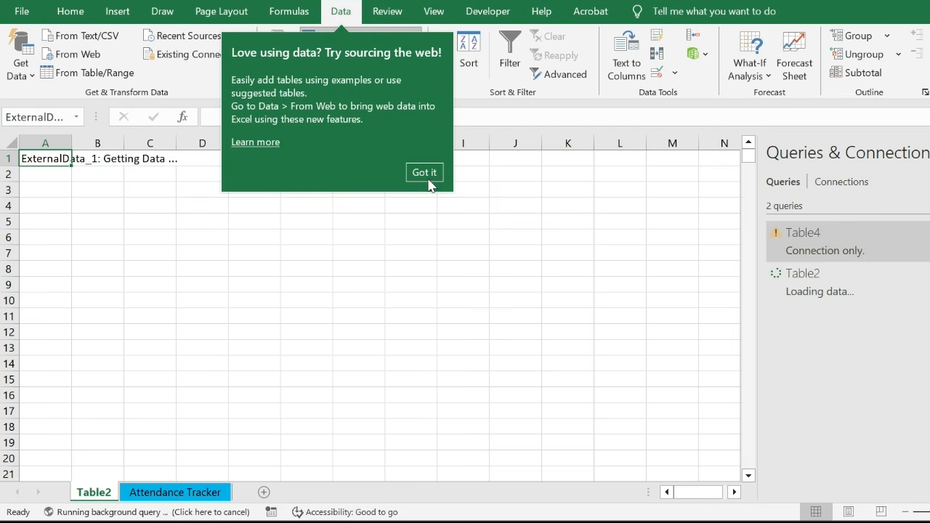
click(429, 177)
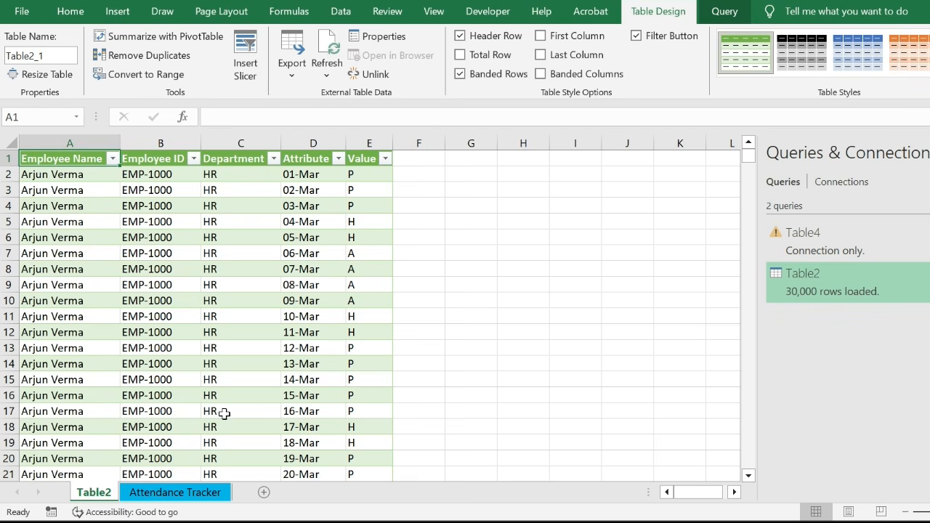
Rename the sheet holding the loaded query data as Power Query Table
double_click(95, 493)
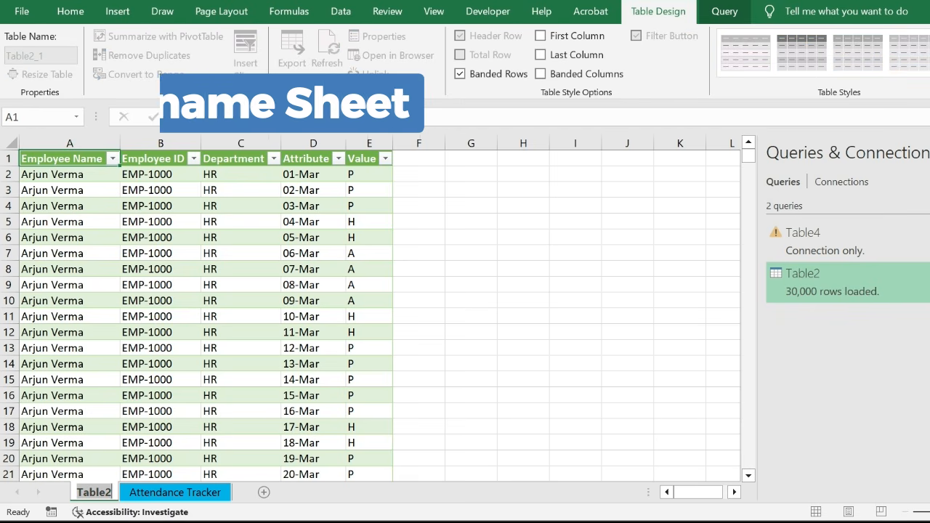
text(Power Q)
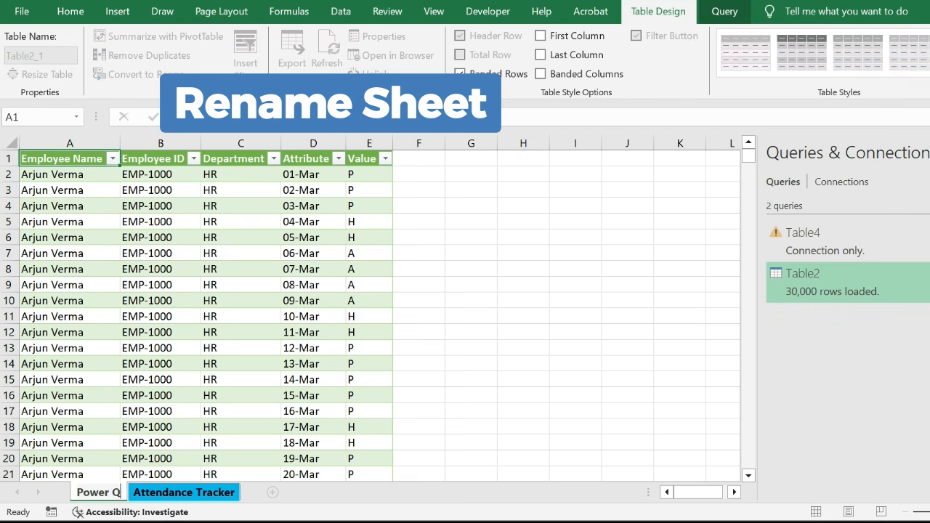
text(uery Table)
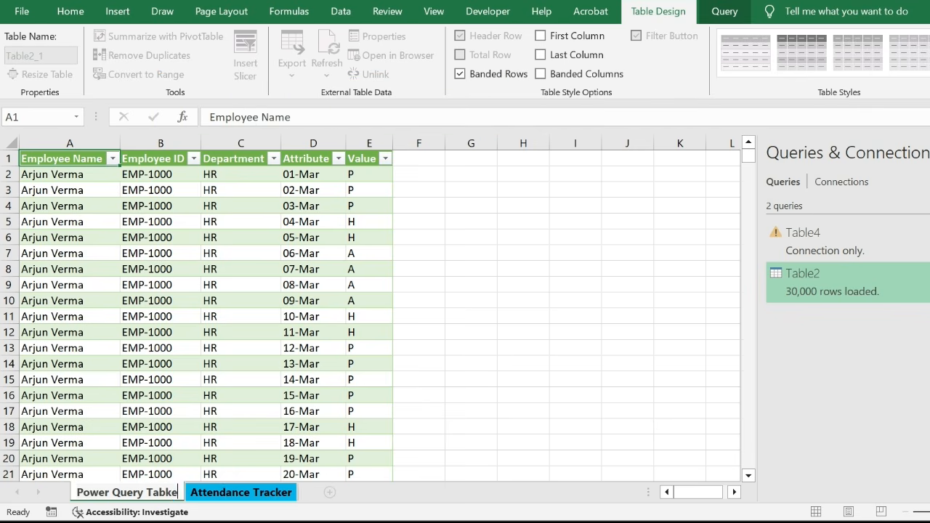
key(Return)
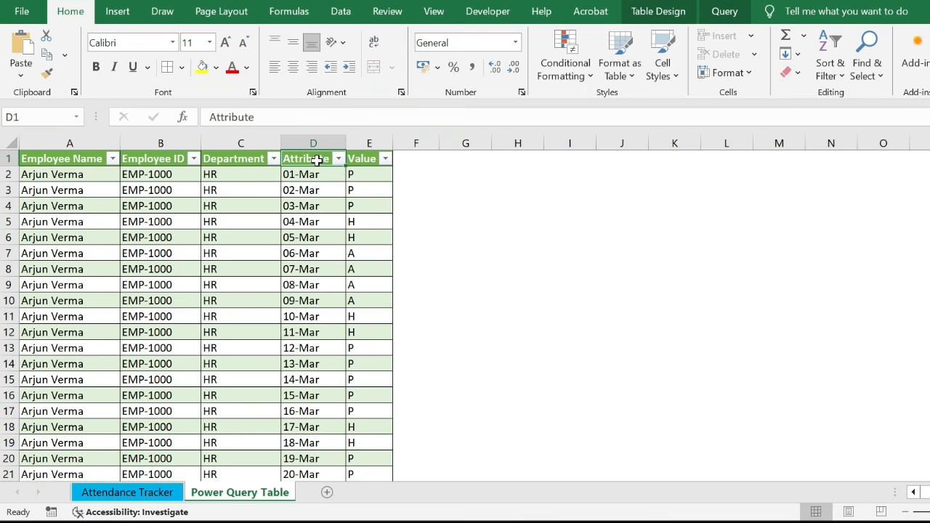
Rename the Attribute header in D1 to Date and the Value header in E1 to Status
text(Da)
key(Tab)
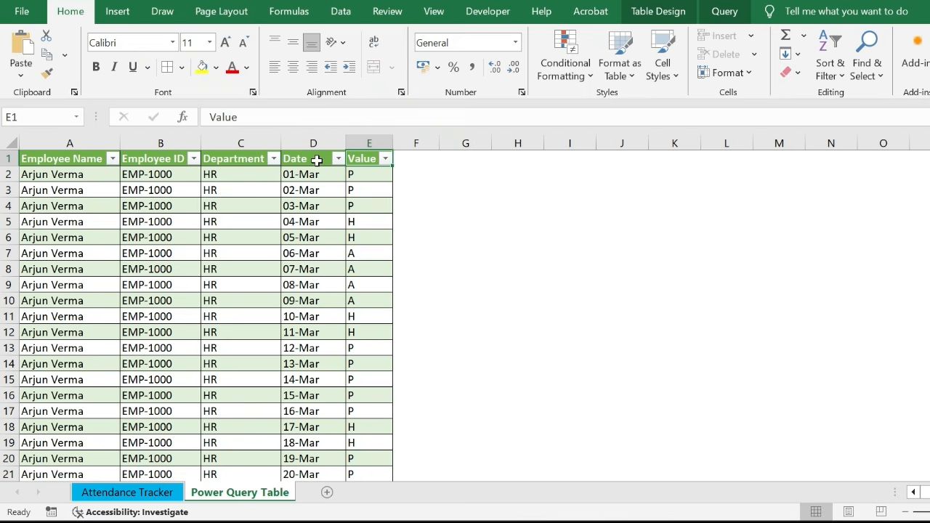
text(Status)
key(Return)
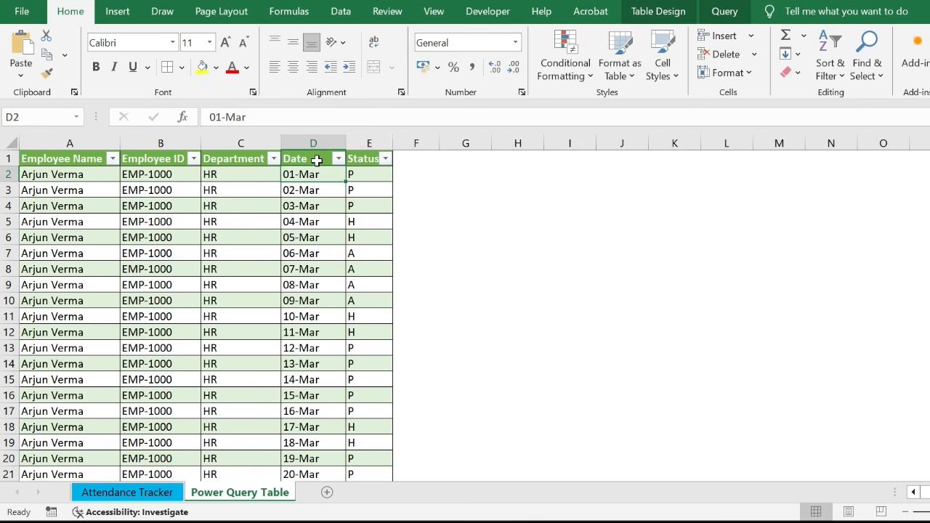
Add the column headers Present, Absent, Leave and Month in cells F1 to I1 beside Status
key(Up)
key(Right)
key(Right)
text(Pr)
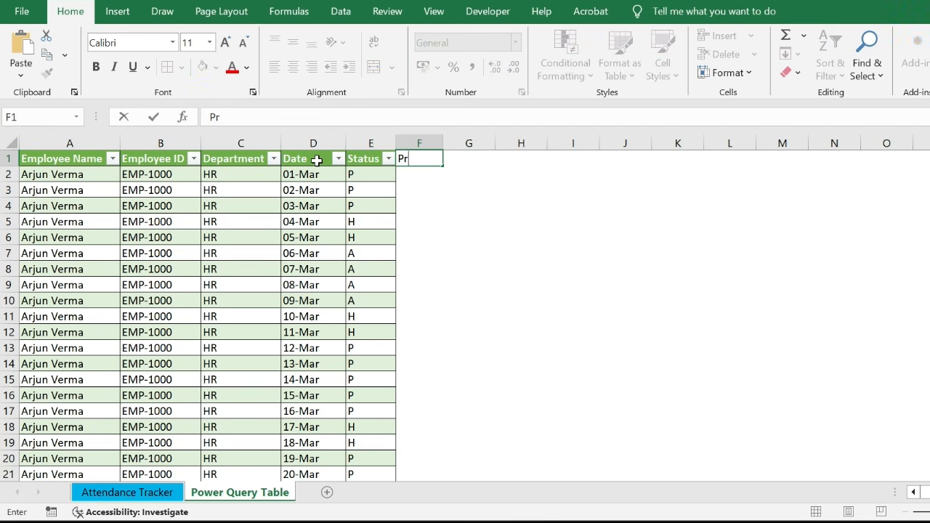
key(Tab)
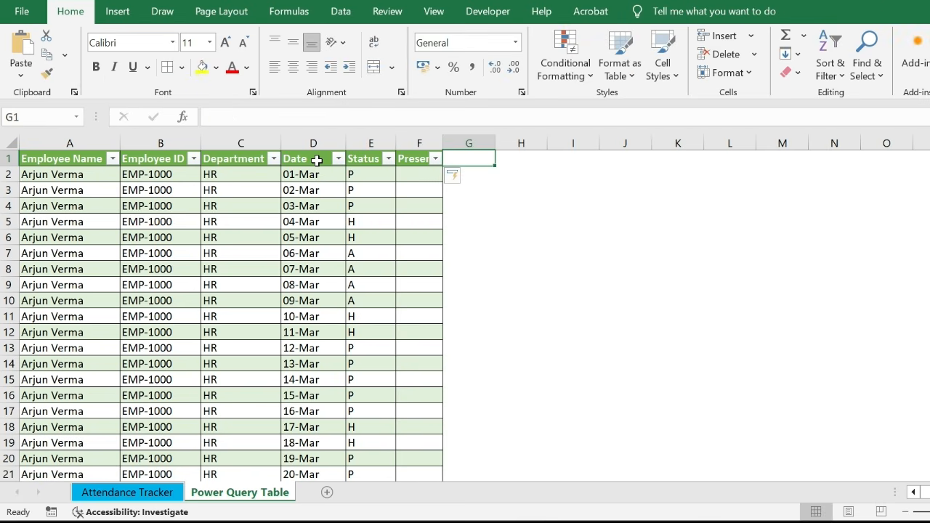
text(Absent)
key(Tab)
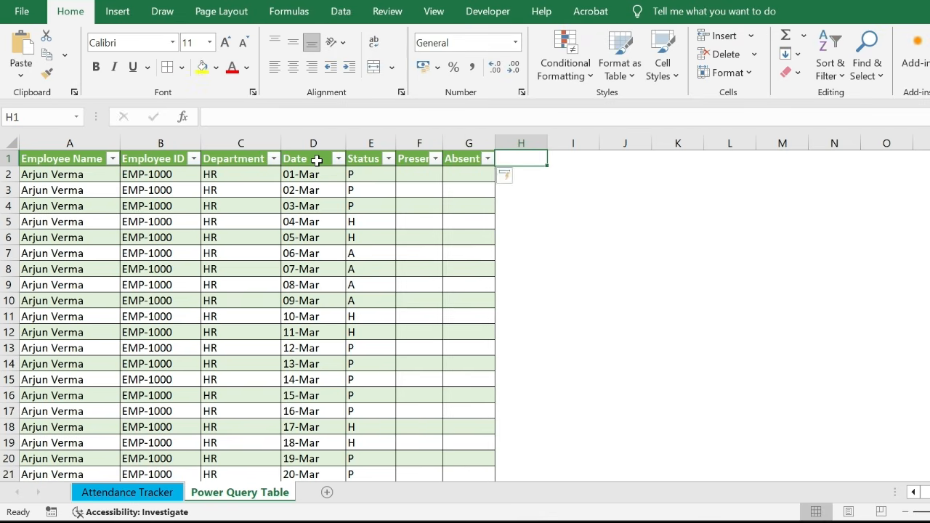
text(Leave)
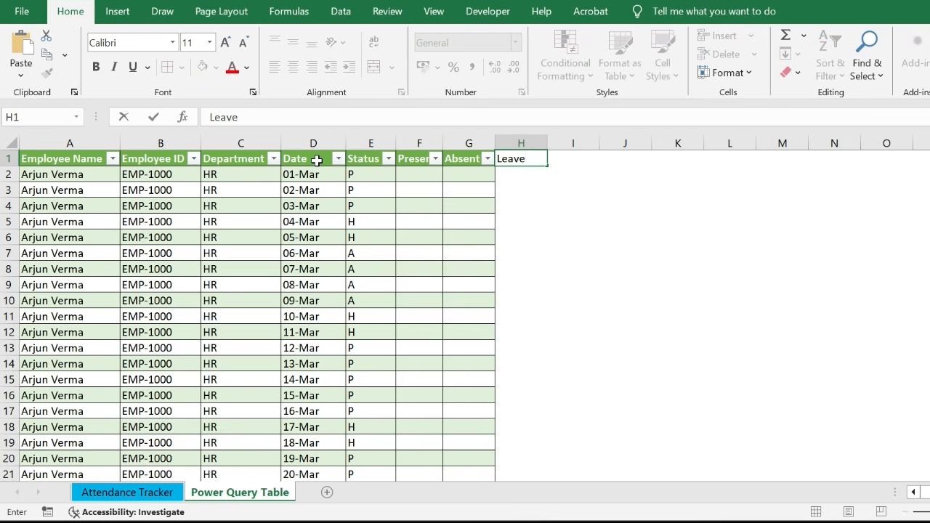
key(Tab)
text(Mon)
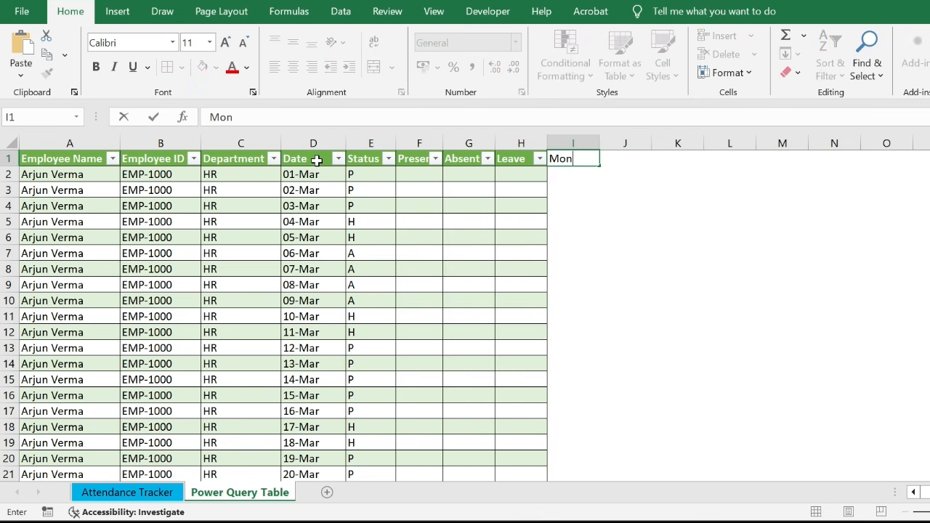
text(th)
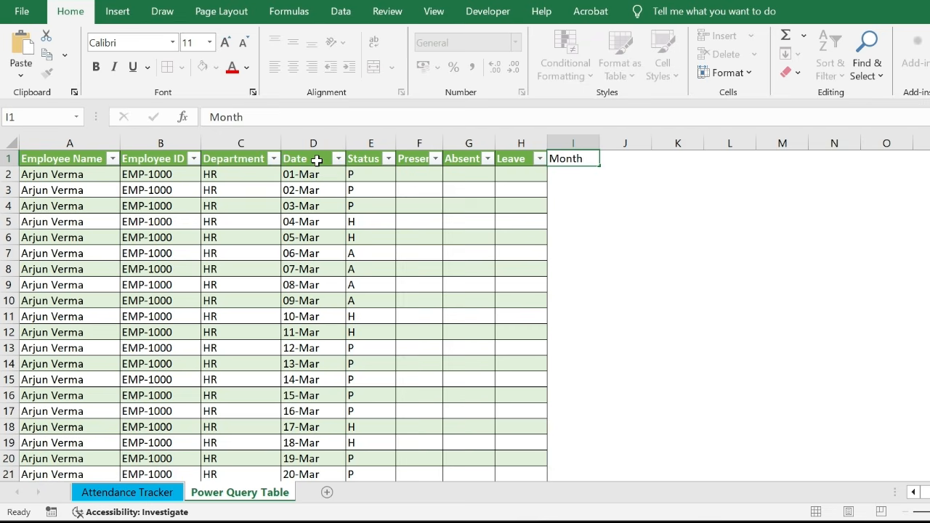
click(412, 177)
text(=if)
key(Tab)
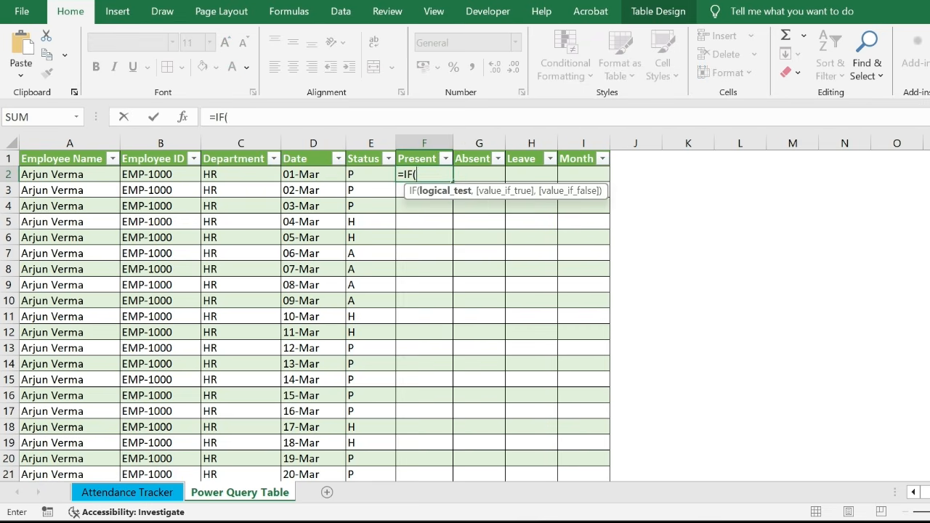
key(Left)
key(Left)
text(,)
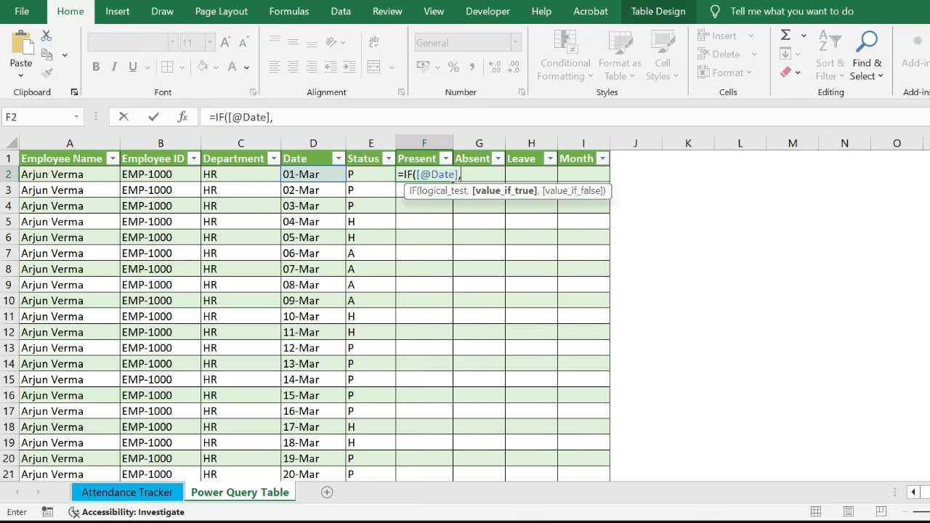
key(BackSpace)
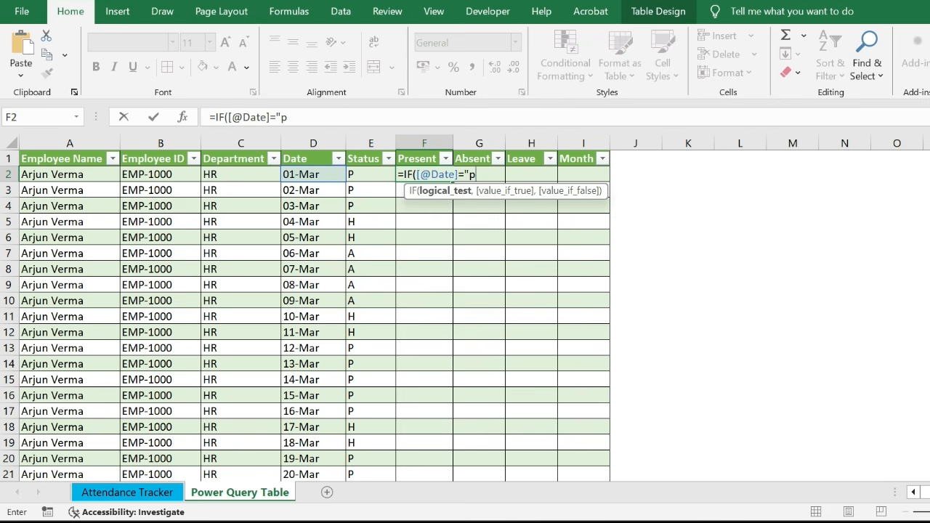
key(Escape)
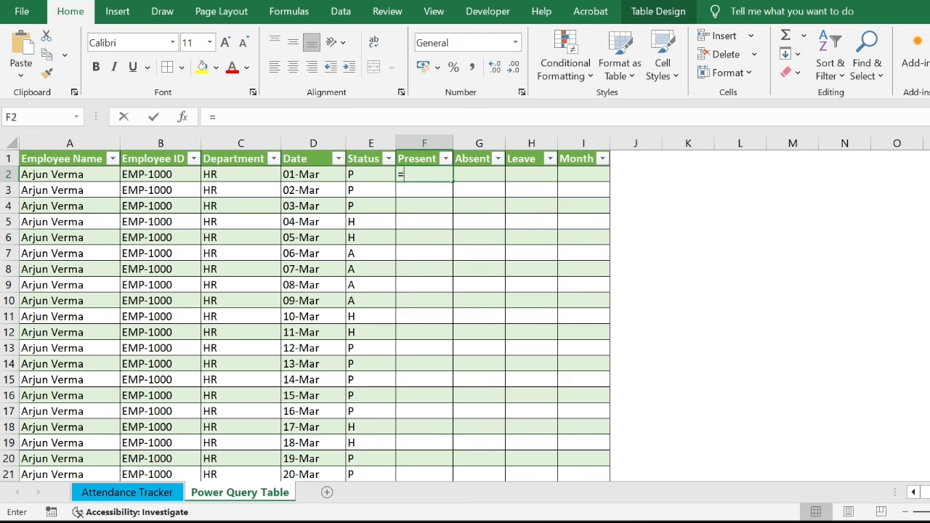
text(if)
key(Tab)
key(Left)
key(Left)
key(Left)
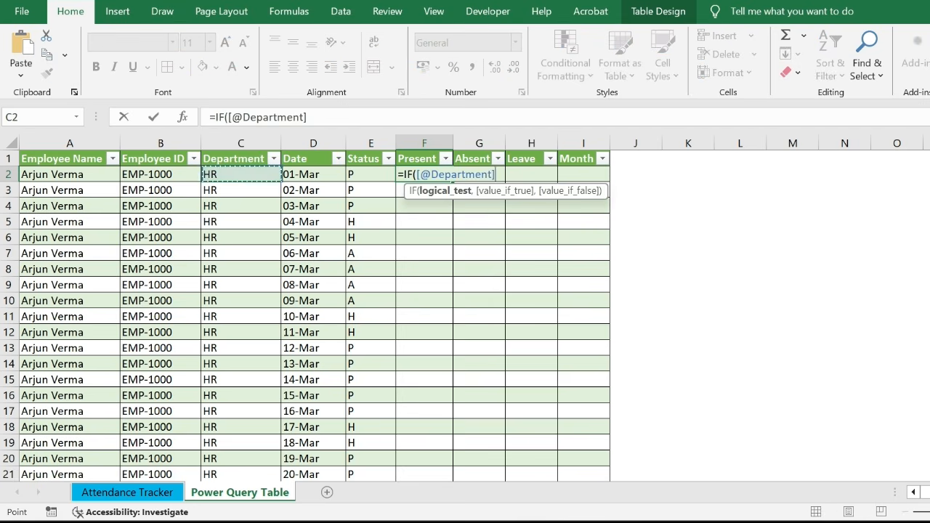
key(Right)
key(Escape)
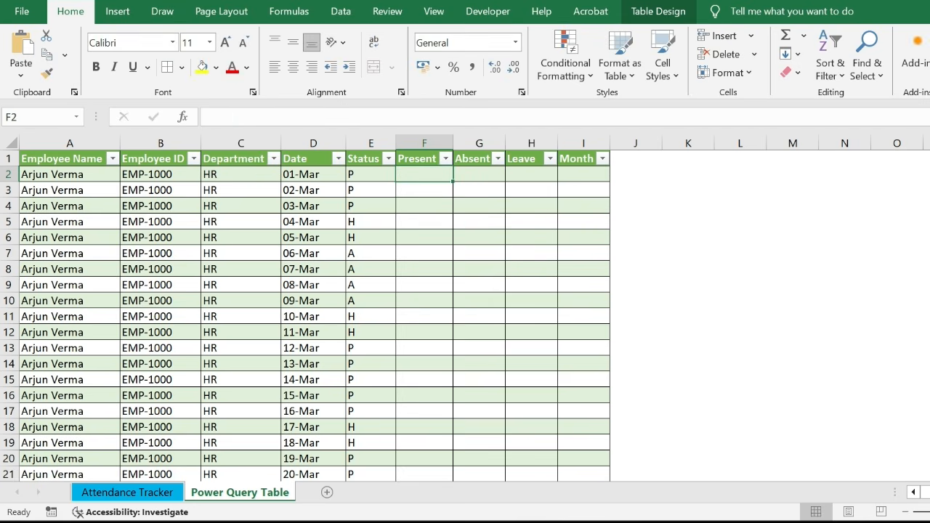
text(=if)
key(Tab)
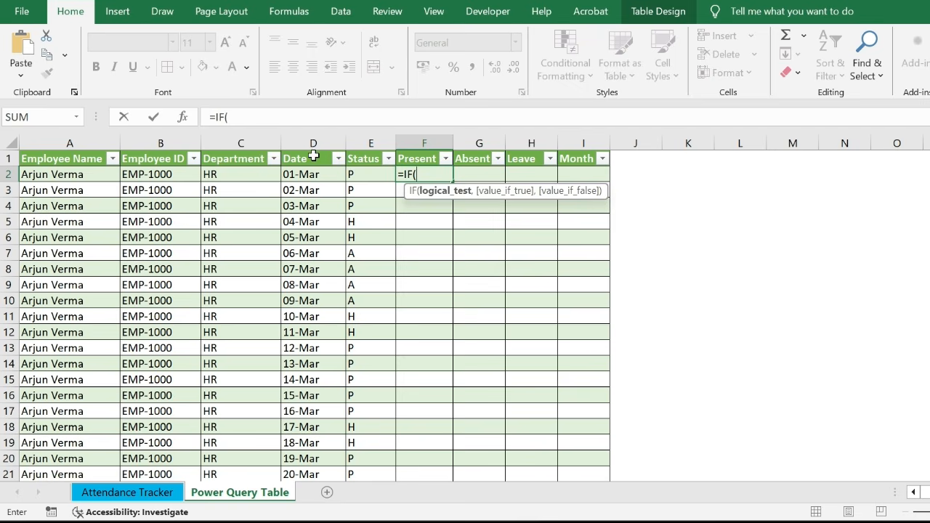
key(Escape)
text(=if)
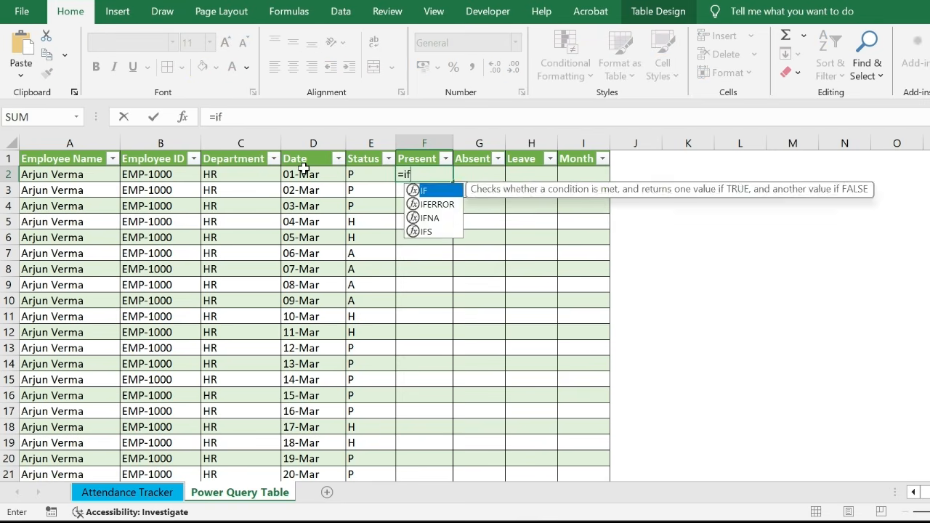
key(Tab)
key(Left)
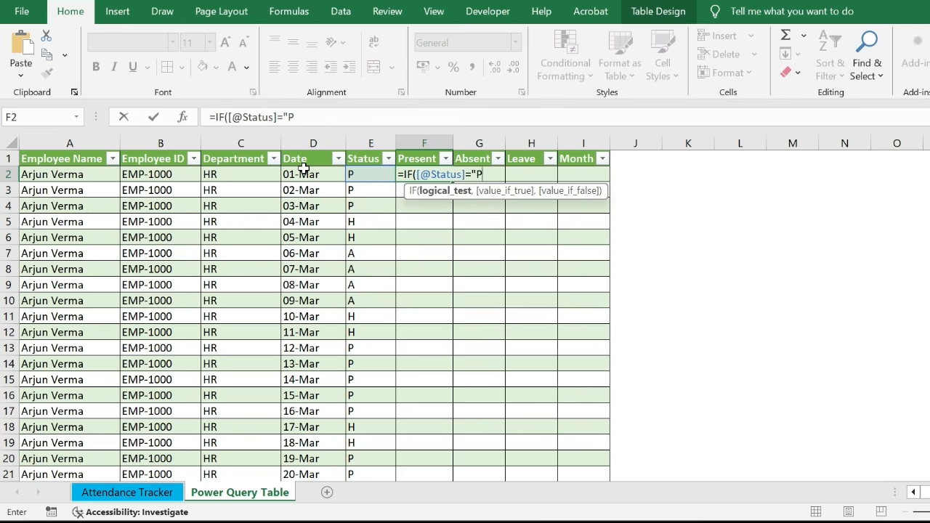
text(="P",1,0)
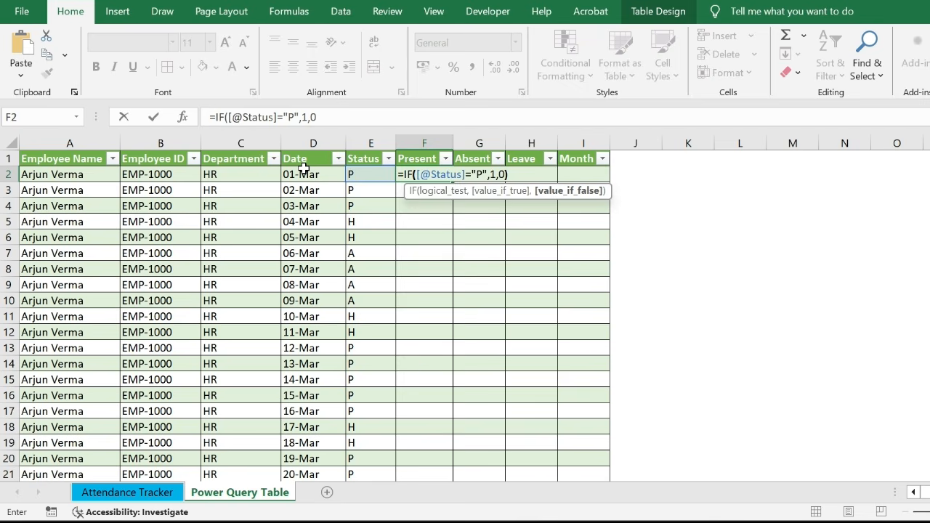
key(Return)
Reuse the Present formula in G2 for the Absent column, changing the tested status to "A"
key(Up)
key(F2)
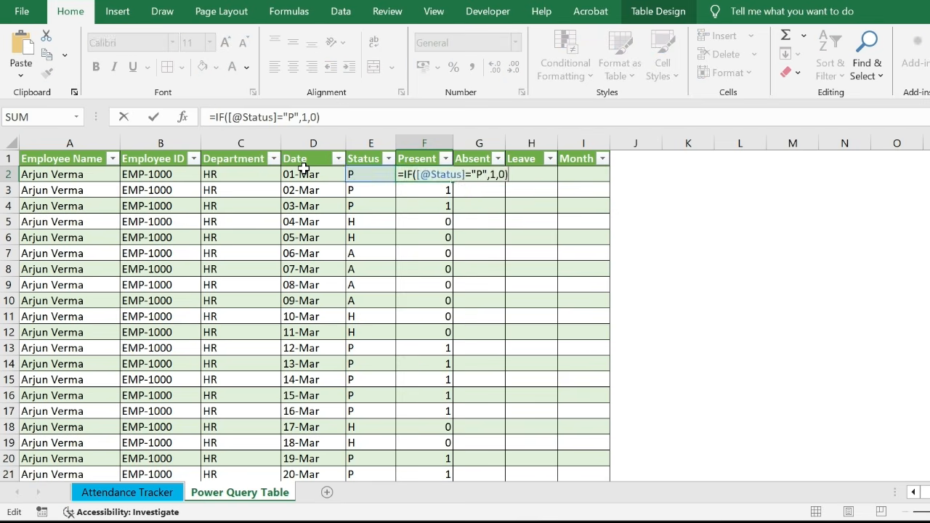
key(Escape)
key(Right)
key(F2)
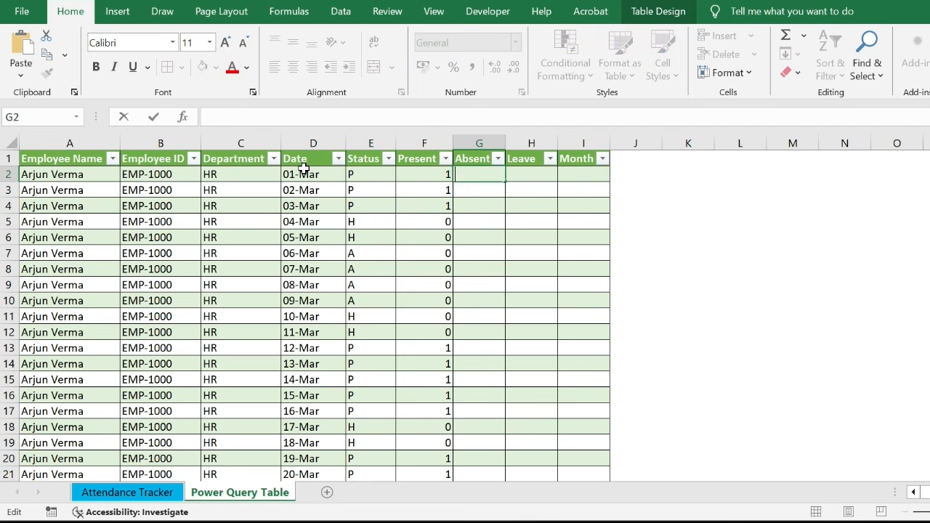
text(=IF([@Status]="P",1,0))
key(Left)
key(Left)
key(Left)
key(Left)
key(Left)
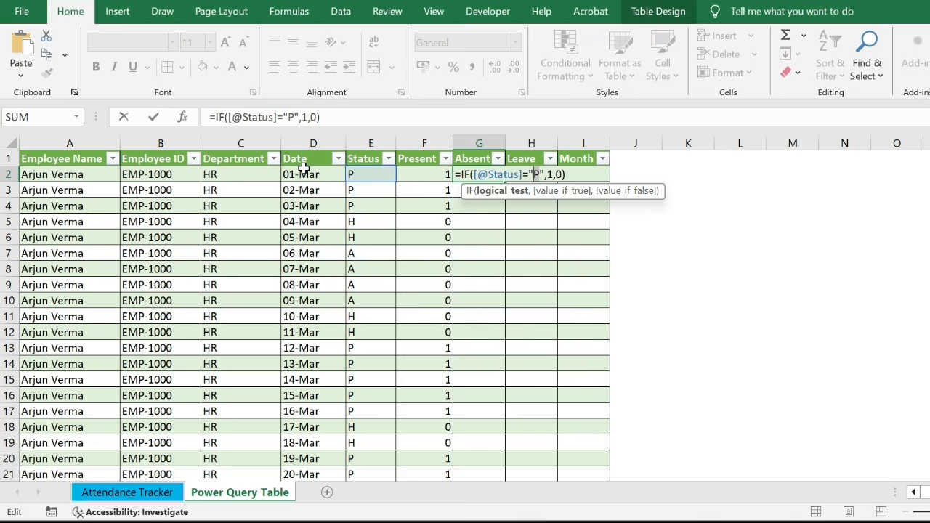
key(Return)
key(Up)
key(Right)
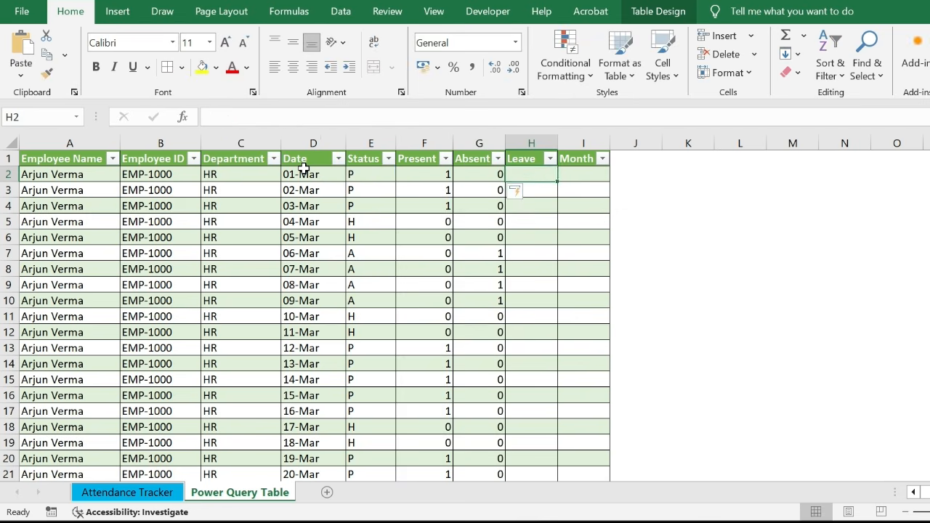
key(F2)
text(=IF([@Status]="P",1,0))
key(Left)
key(Left)
key(Left)
key(Left)
key(Left)
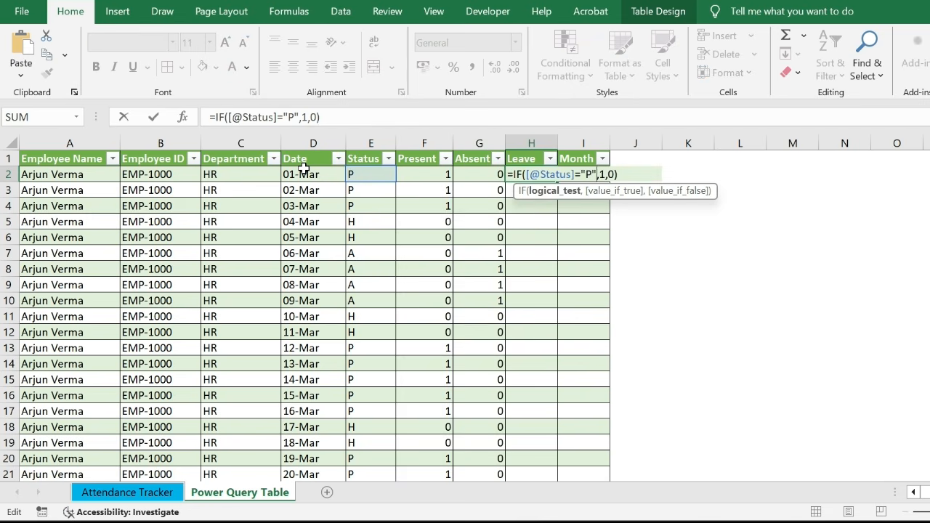
text(L)
key(Return)
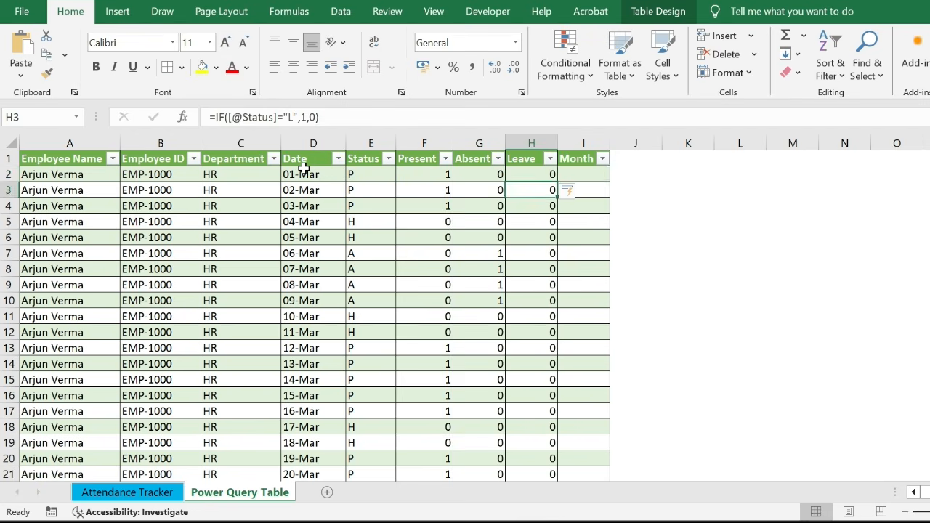
key(Up)
key(Right)
text(=TEXT()
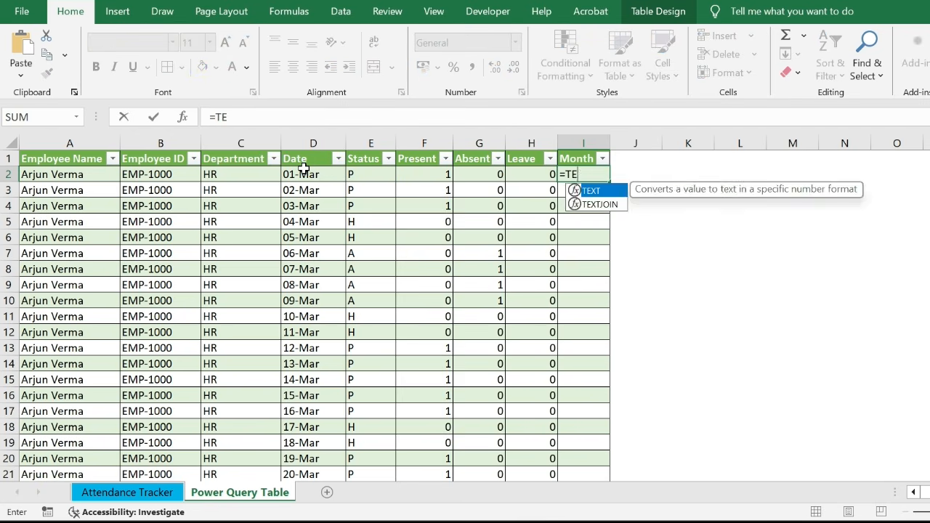
key(Left)
key(Left)
key(Left)
key(Left)
key(Left)
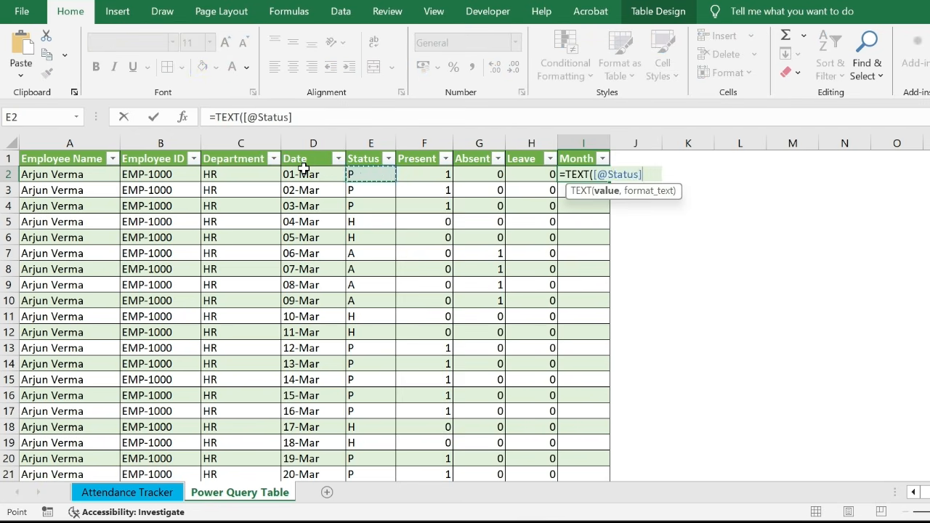
text(,)
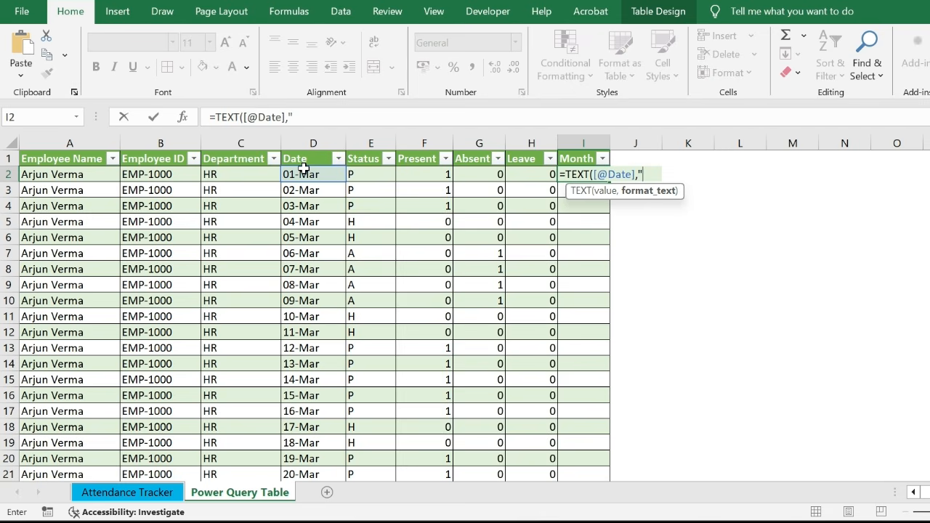
text("MMM-YYY")
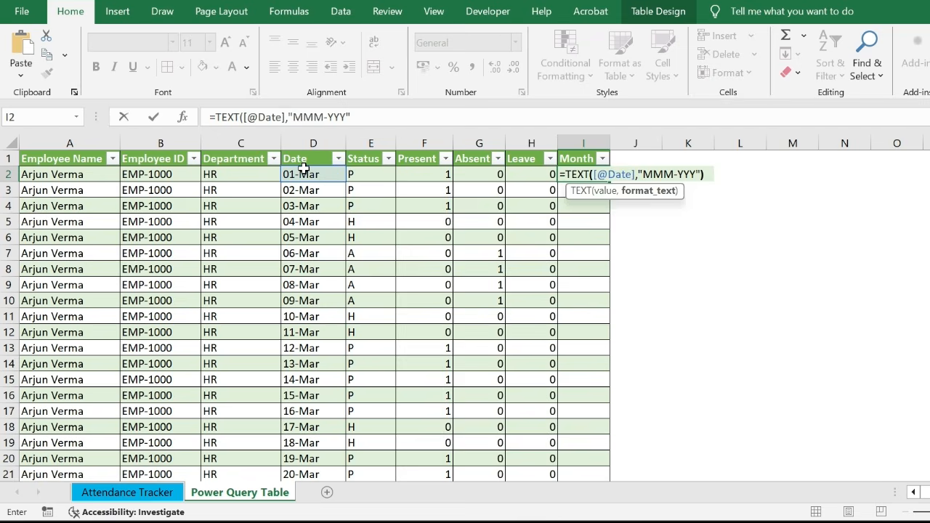
key(Return)
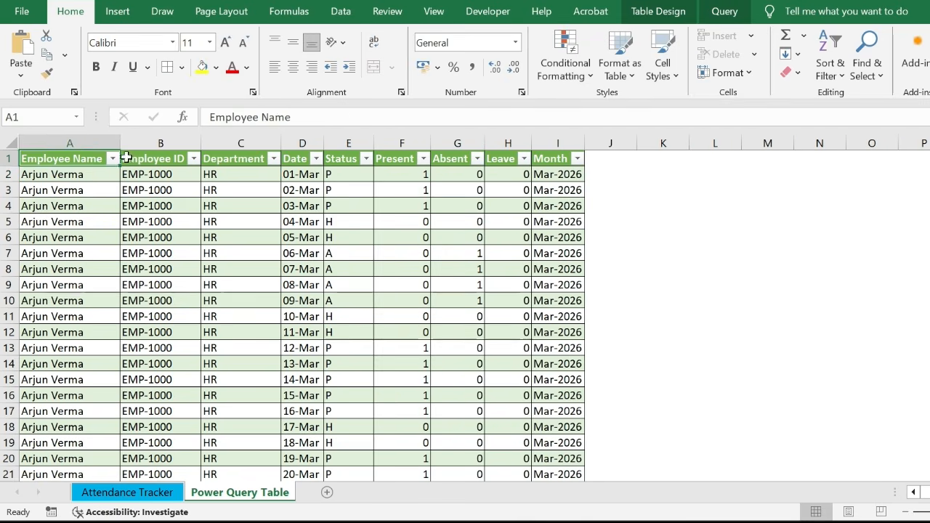
Create a PivotTable from the whole attendance table on a new worksheet, adding the data to the Data Model
click(139, 161)
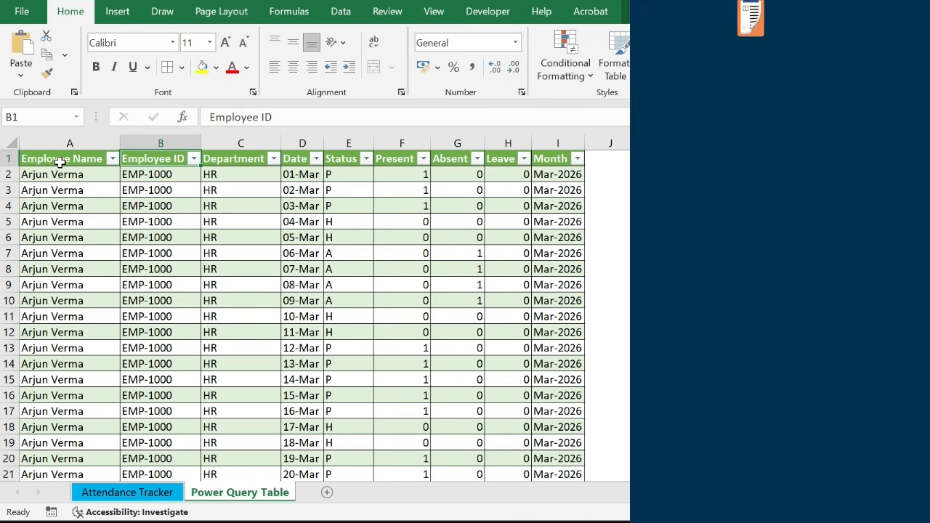
click(60, 162)
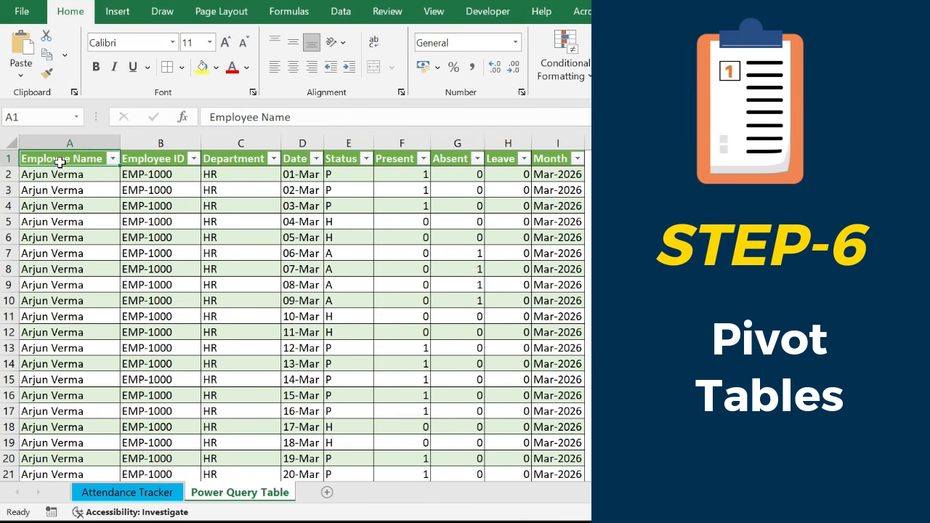
key(ctrl+shift+End)
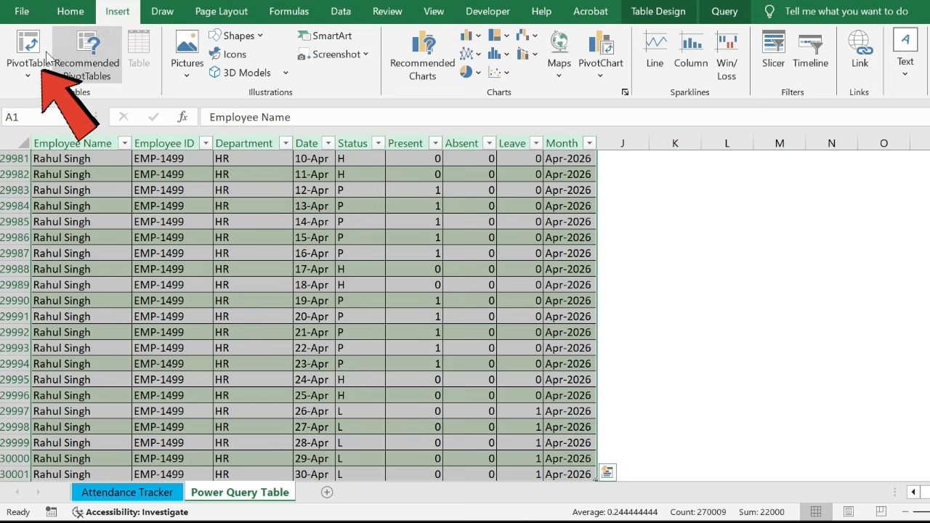
click(29, 45)
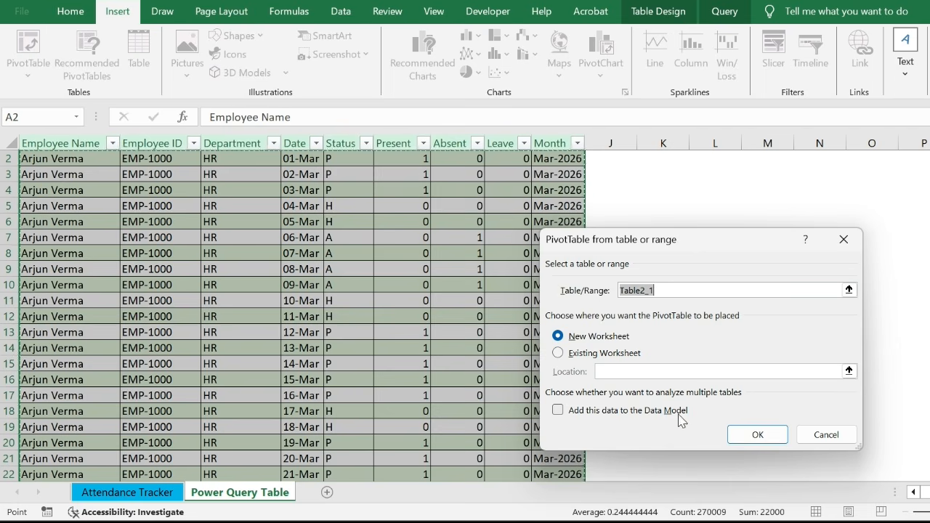
click(678, 414)
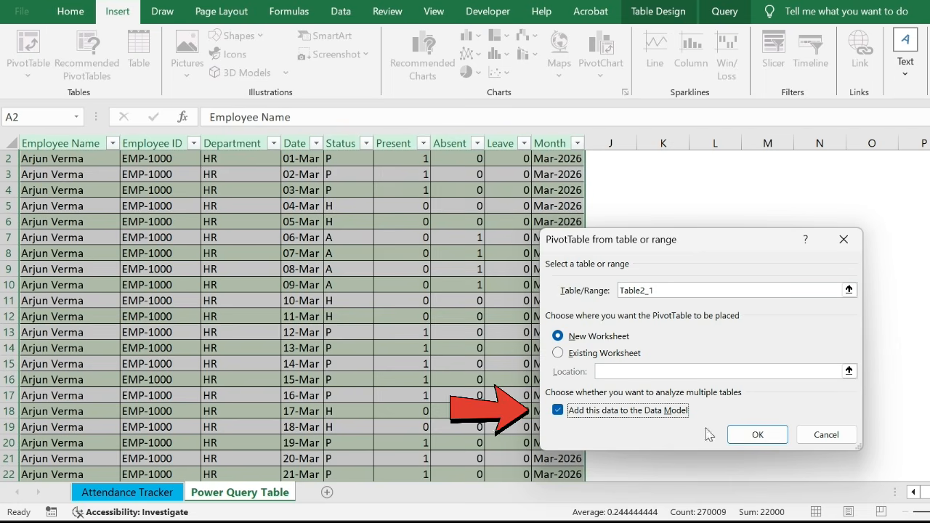
click(756, 436)
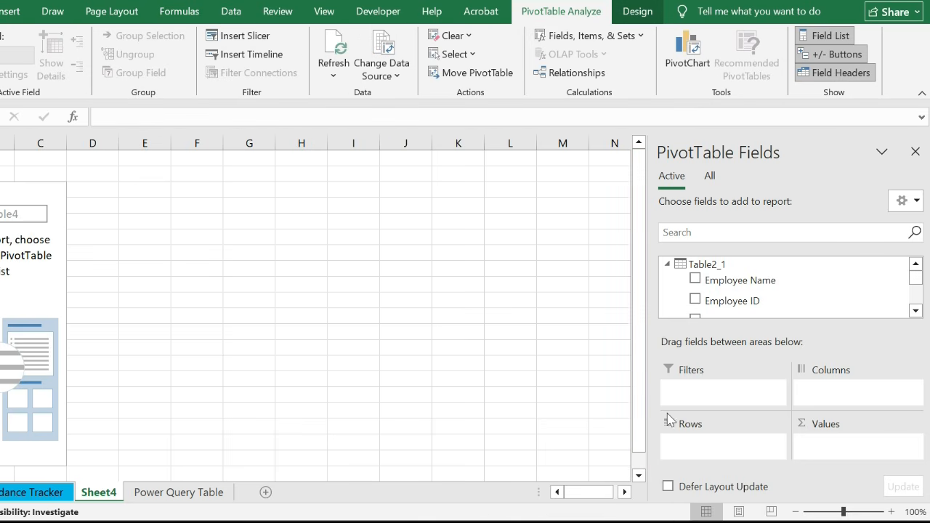
Add Employee ID to the PivotTable's values and summarize it by Distinct Count
drag(710, 302, 826, 448)
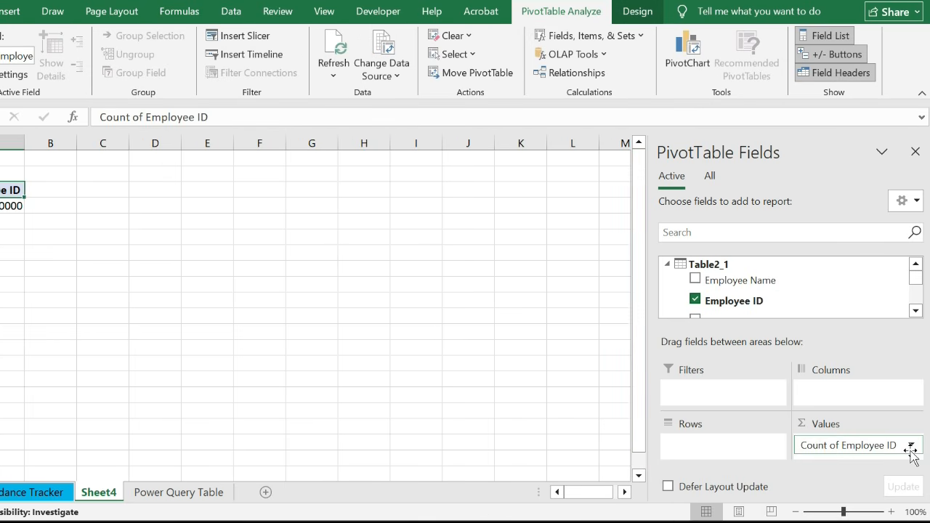
click(912, 446)
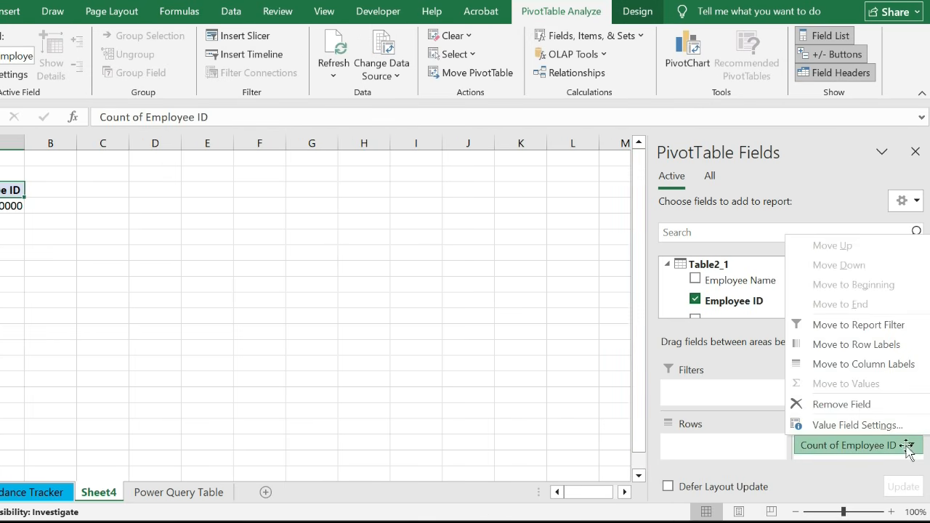
click(857, 425)
scroll(545, 363, down, 2)
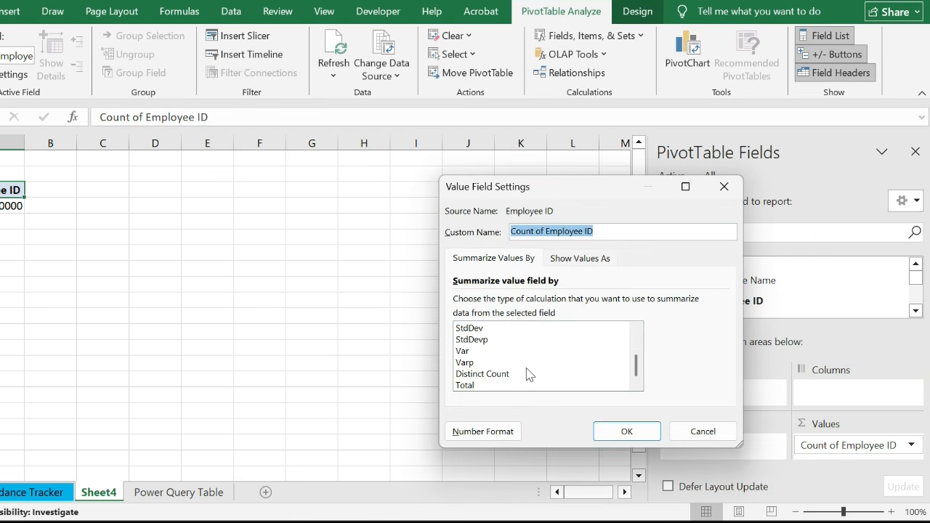
click(483, 374)
click(607, 432)
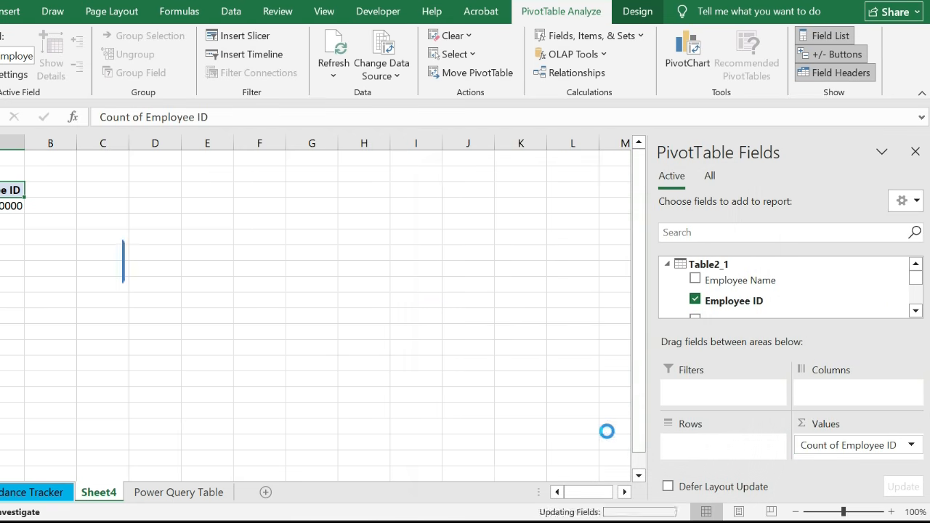
Add the Present, Absent and Leave fields to the PivotTable as summed values
scroll(751, 317, down, 3)
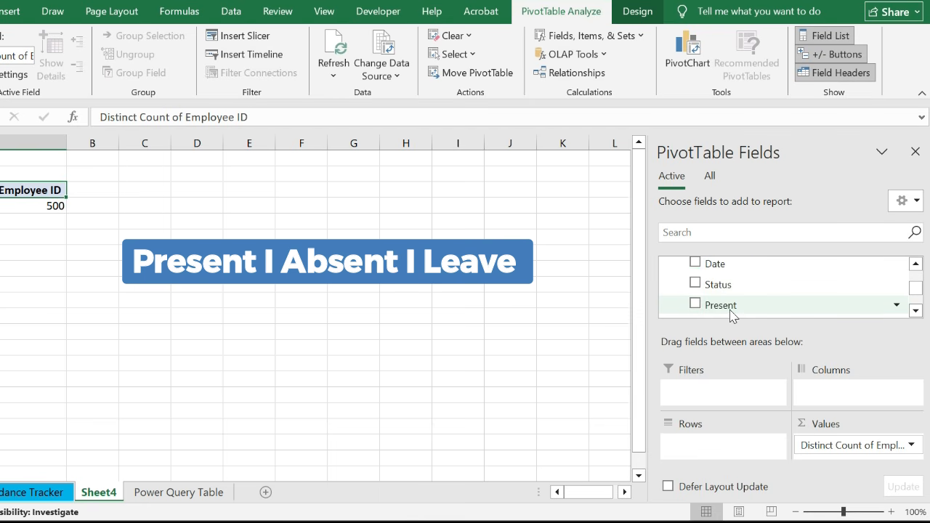
click(694, 304)
scroll(696, 294, down, 1)
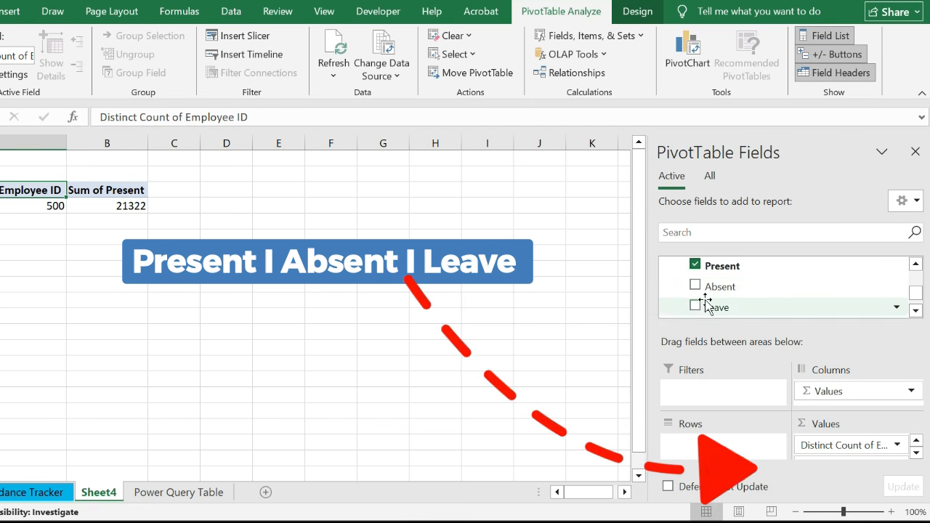
click(695, 287)
click(695, 307)
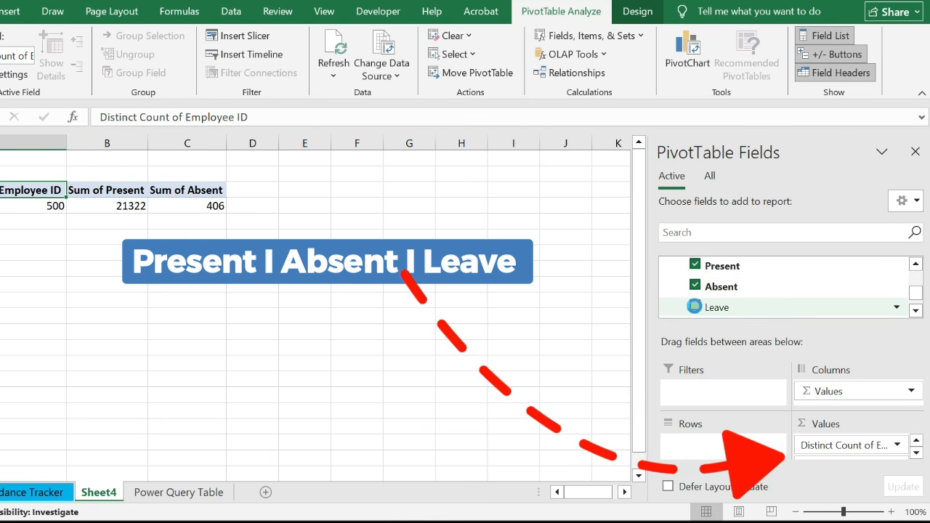
Copy the PivotTable's four column headers from row 3 to row 6, starting at A6
click(26, 184)
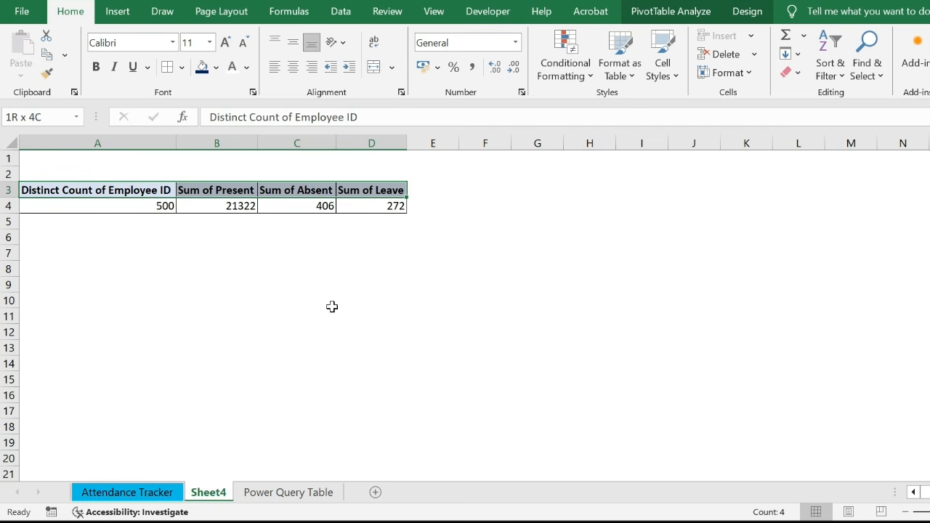
key(ctrl+c)
click(48, 239)
key(ctrl+v)
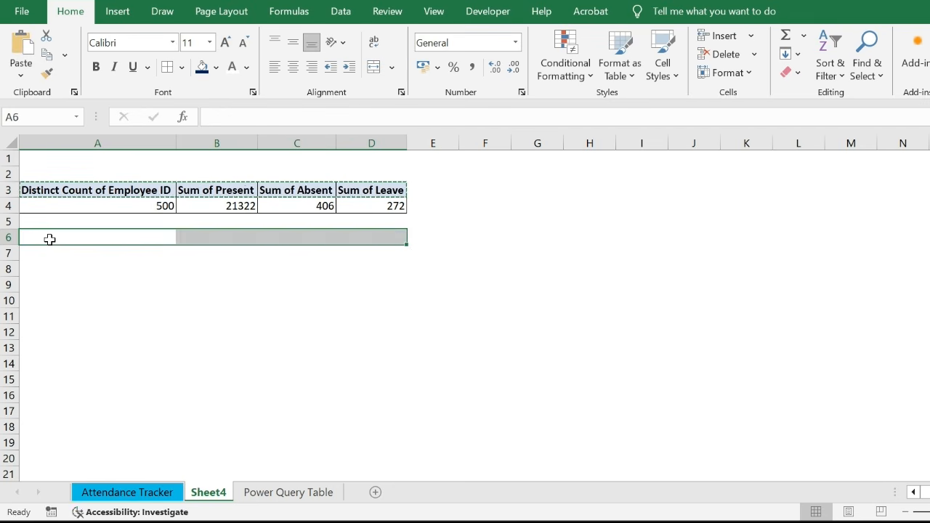
Link A7 and B7 to the PivotTable's Distinct Count of Employee ID and Sum of Present values in A4 and B4
click(137, 256)
text(=)
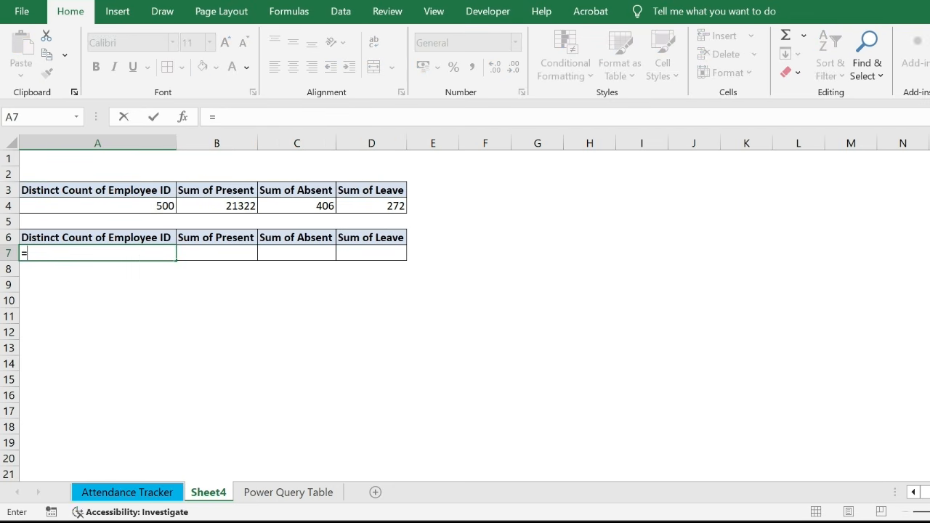
click(156, 208)
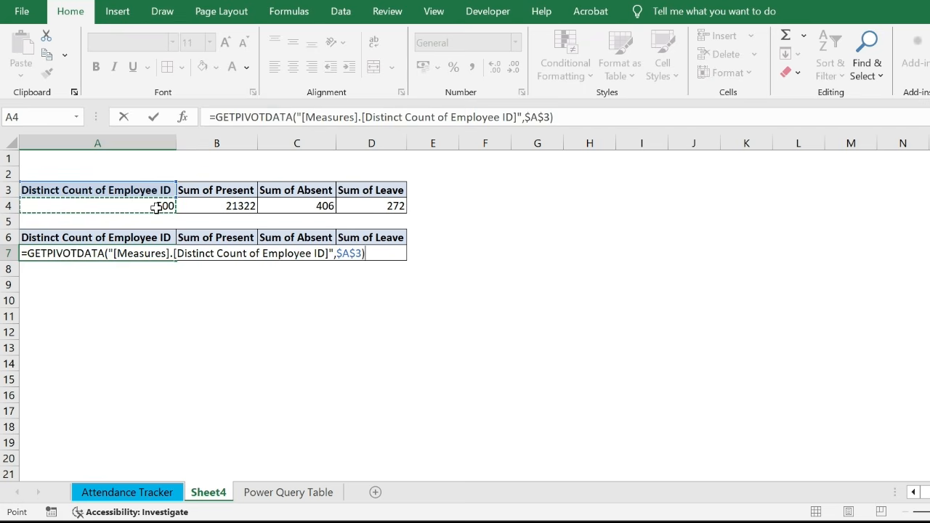
key(Return)
click(204, 255)
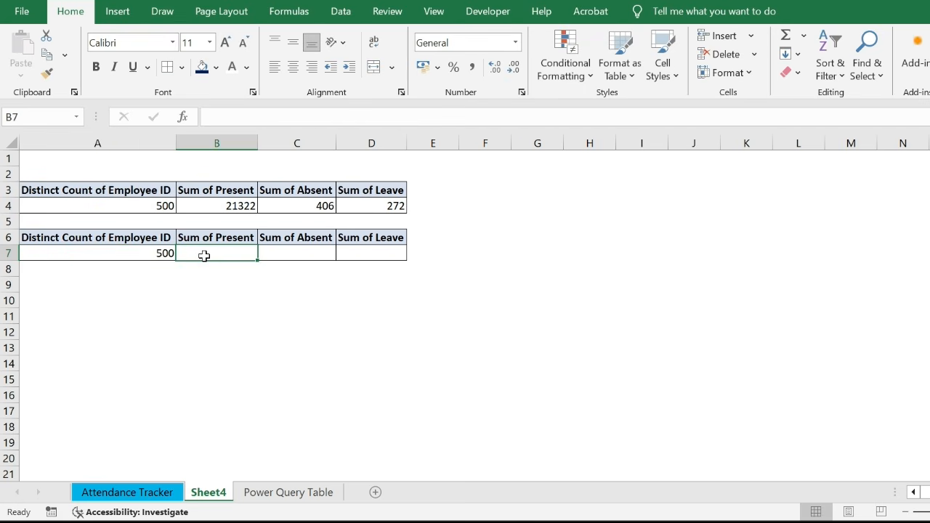
text(=)
click(221, 207)
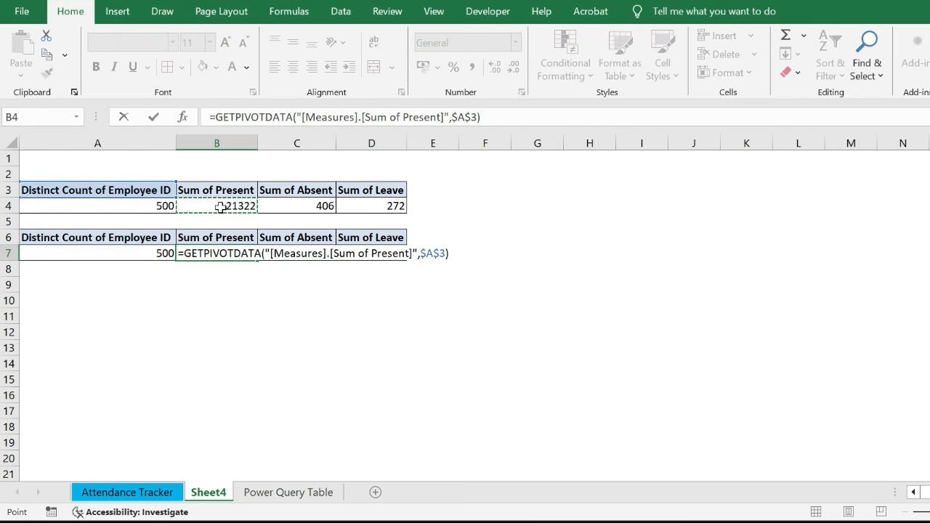
key(Return)
Link C7 and D7 to the PivotTable's Sum of Absent and Sum of Leave values in C4 and D4
click(310, 250)
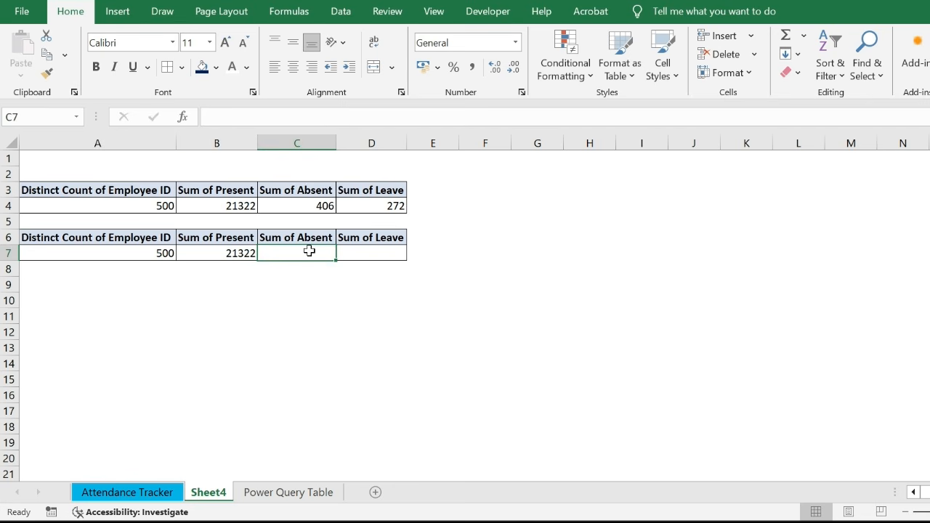
click(322, 207)
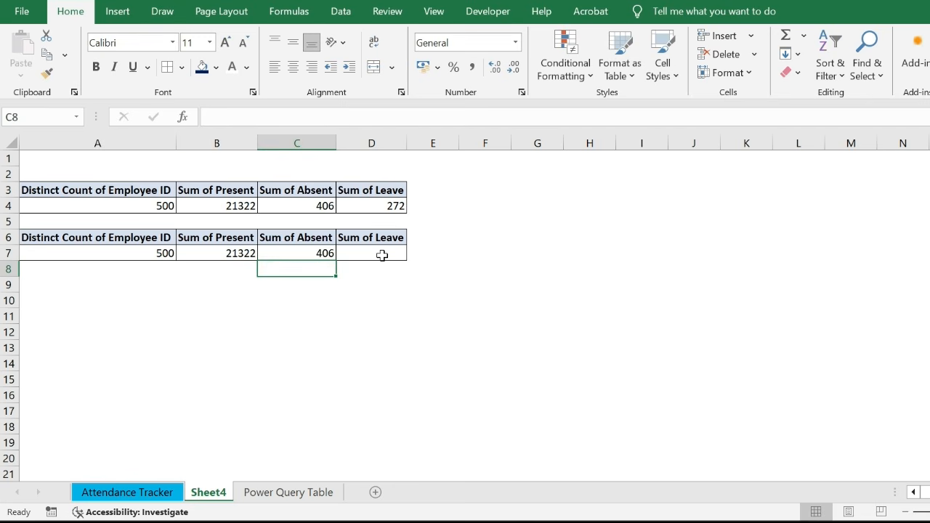
click(382, 255)
text(=)
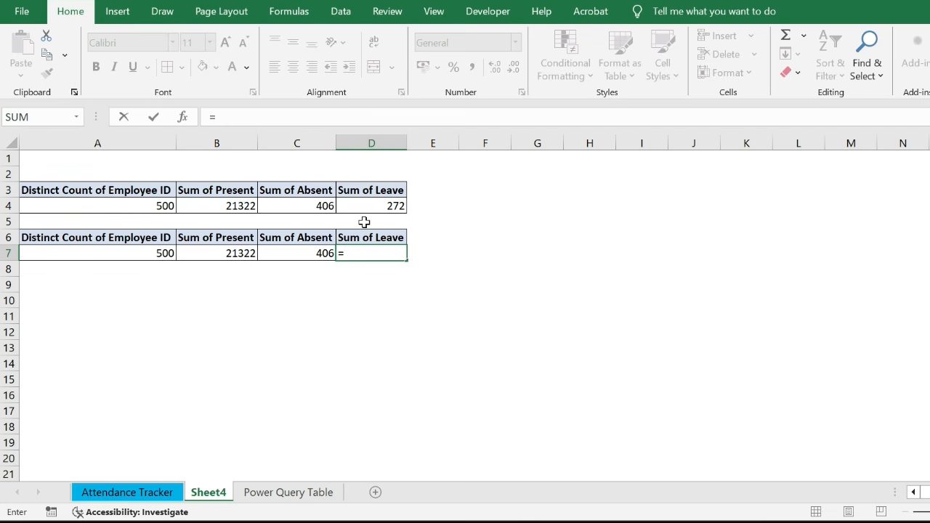
click(378, 207)
key(ctrl+Return)
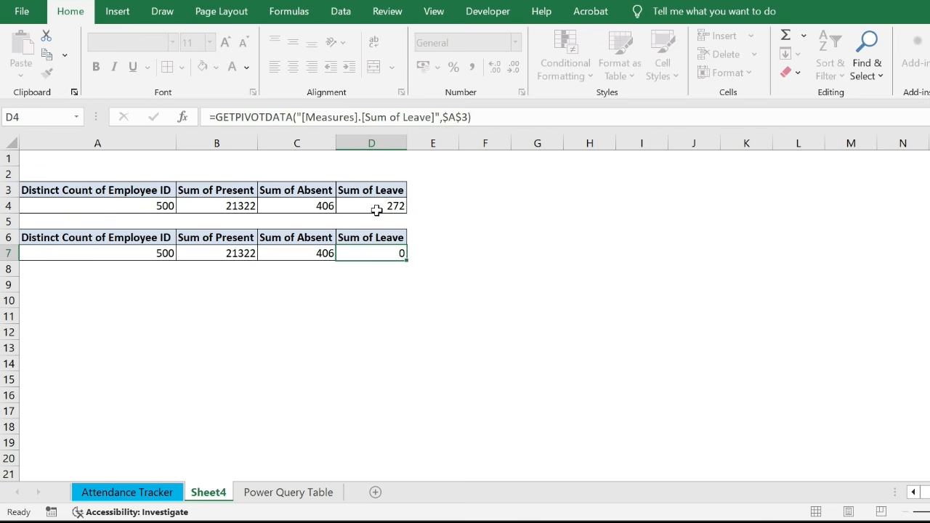
Copy the Sum of Leave header from D6 to E6 and replace its text with "Attendance Percentage"
key(Up)
key(ctrl+c)
key(Right)
key(ctrl+v)
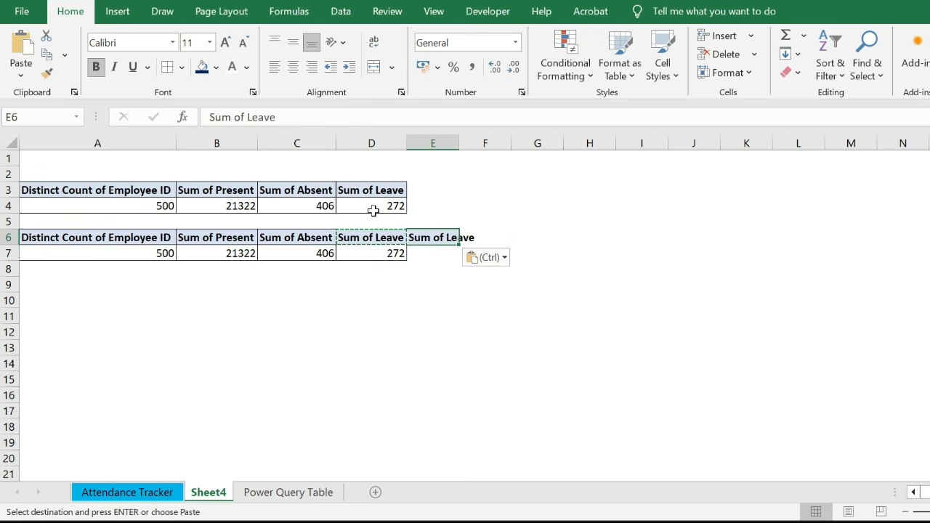
key(Escape)
text(Attendance PE)
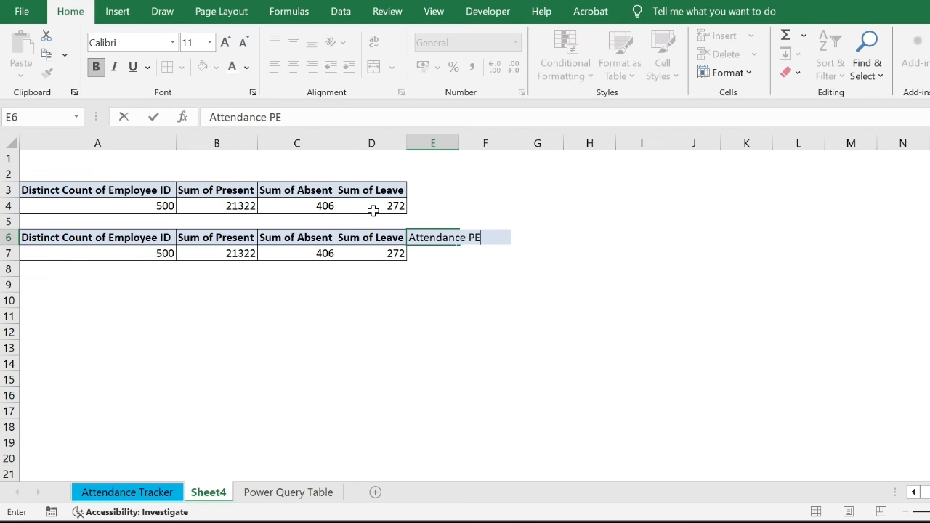
text(rcentage)
key(Return)
Calculate the attendance percentage in E7 with the formula =B7/(B7+C7+D7)
text(=)
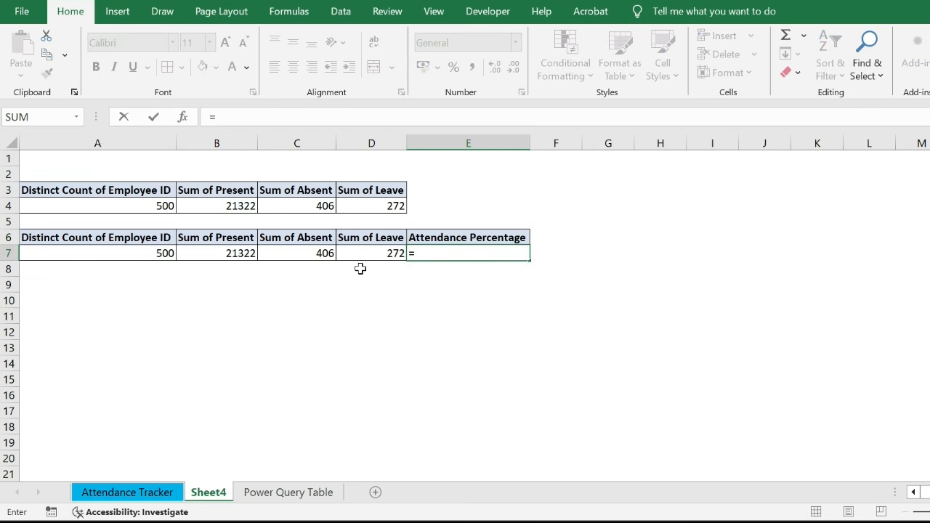
click(239, 259)
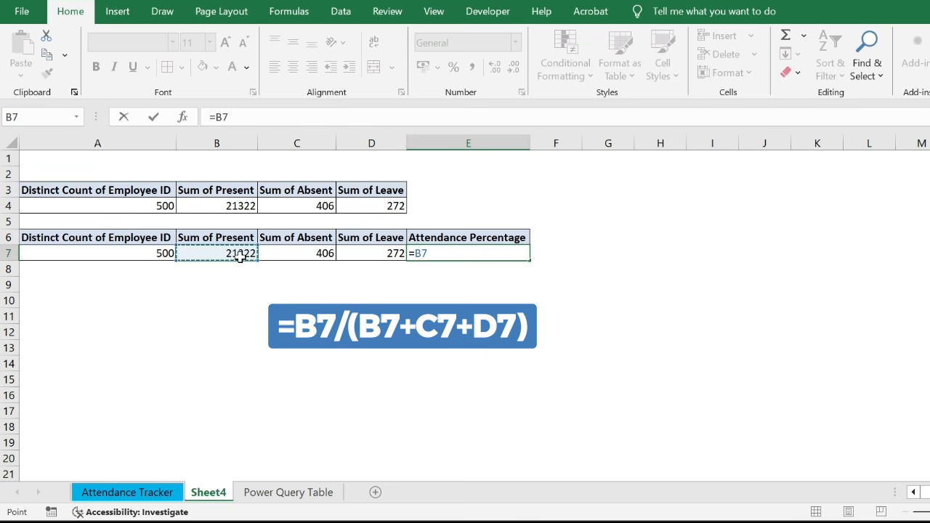
text(/()
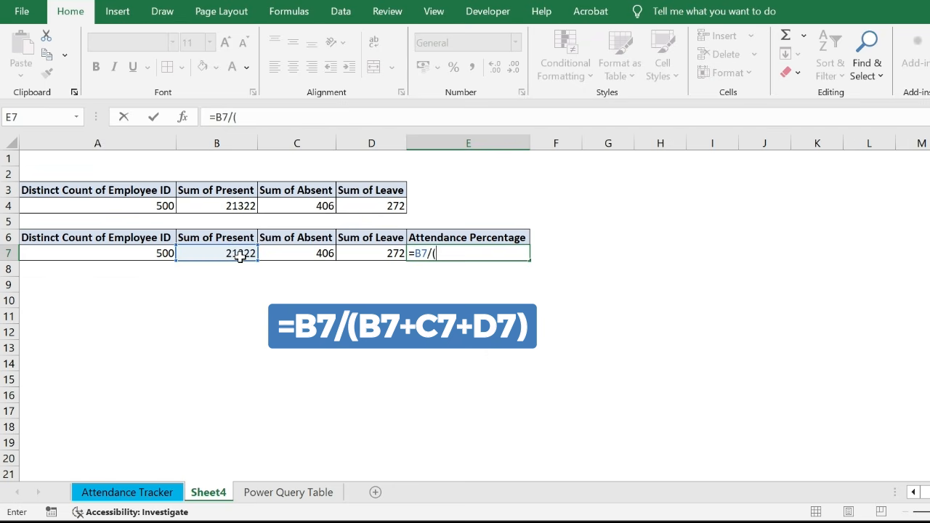
click(235, 263)
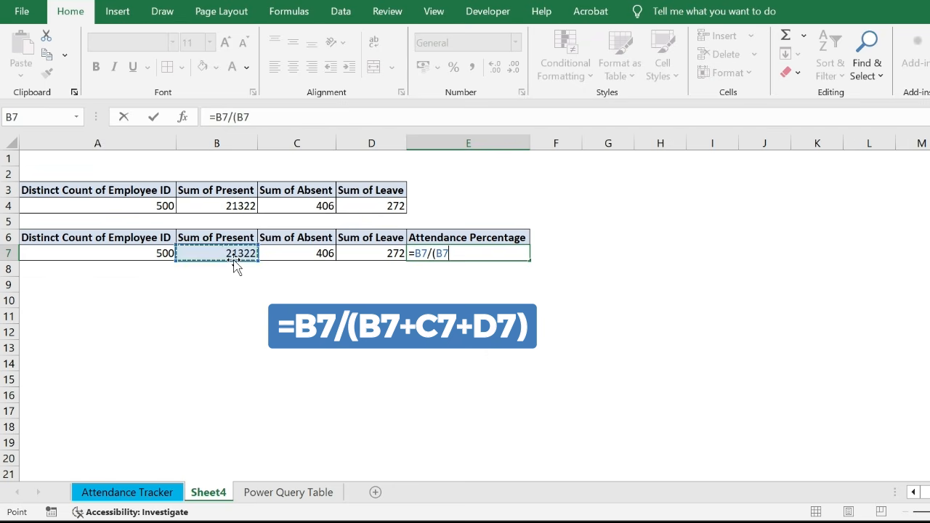
text(+)
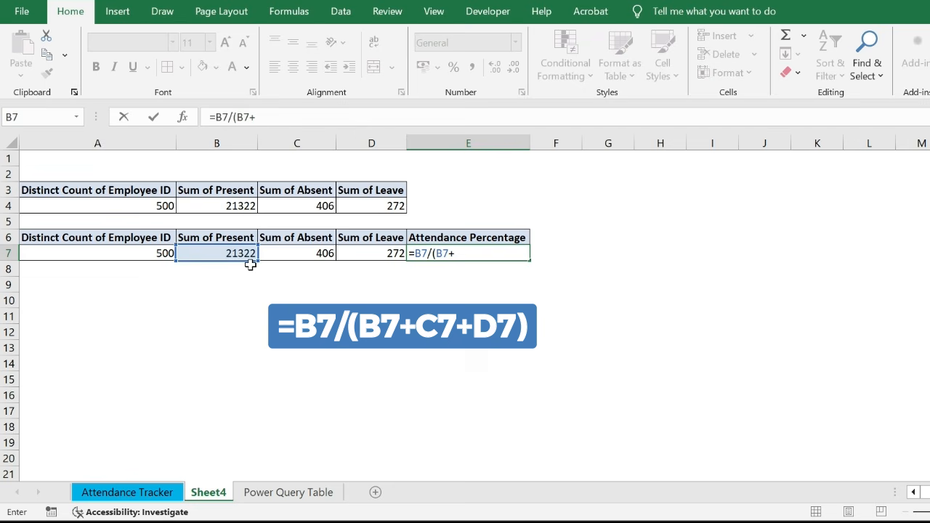
click(297, 253)
text(+)
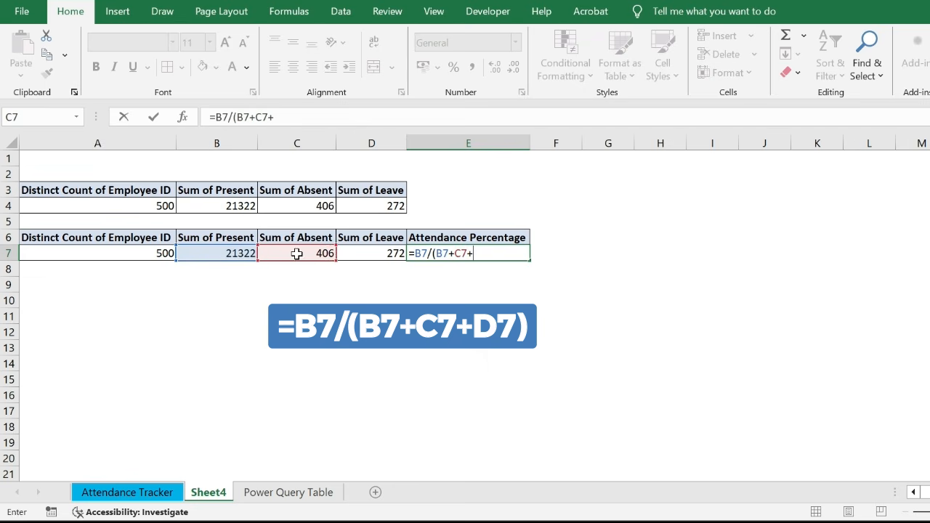
click(367, 259)
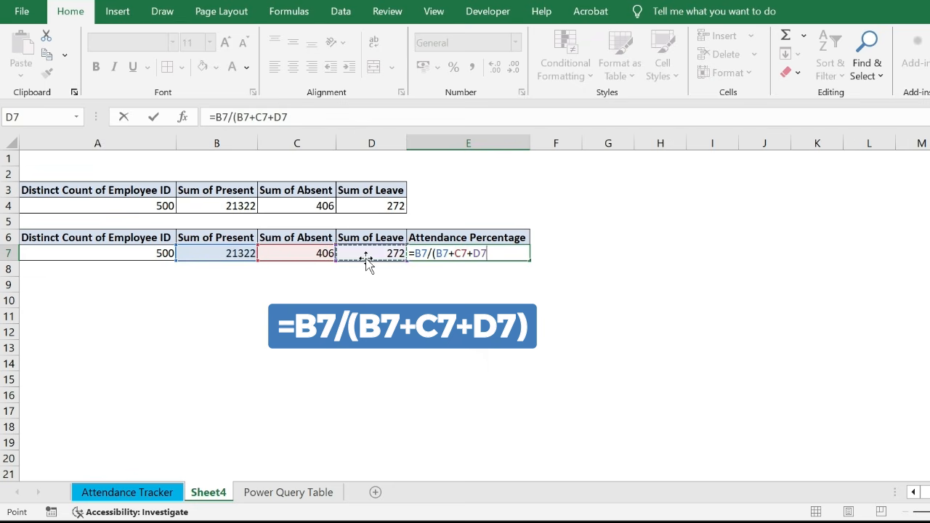
text())
key(Return)
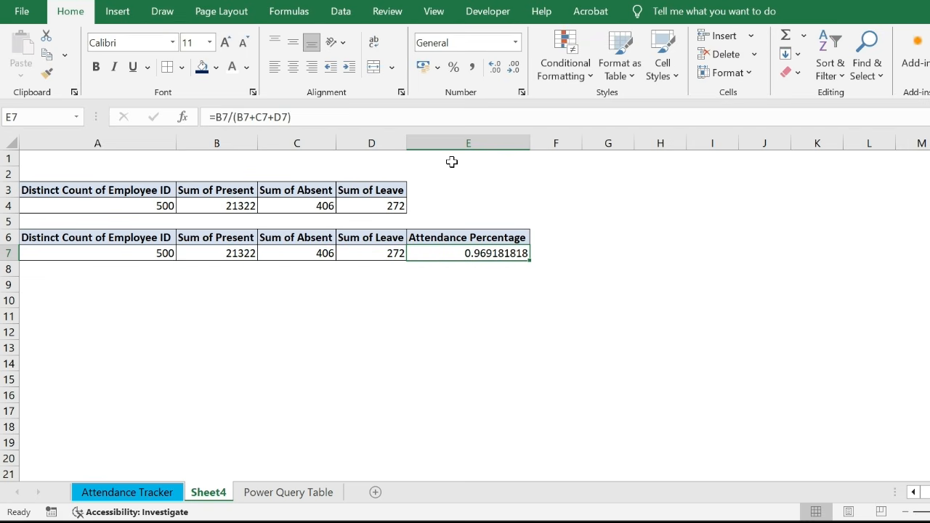
Format the attendance percentage in E7 as a Percentage with no decimal places
click(516, 42)
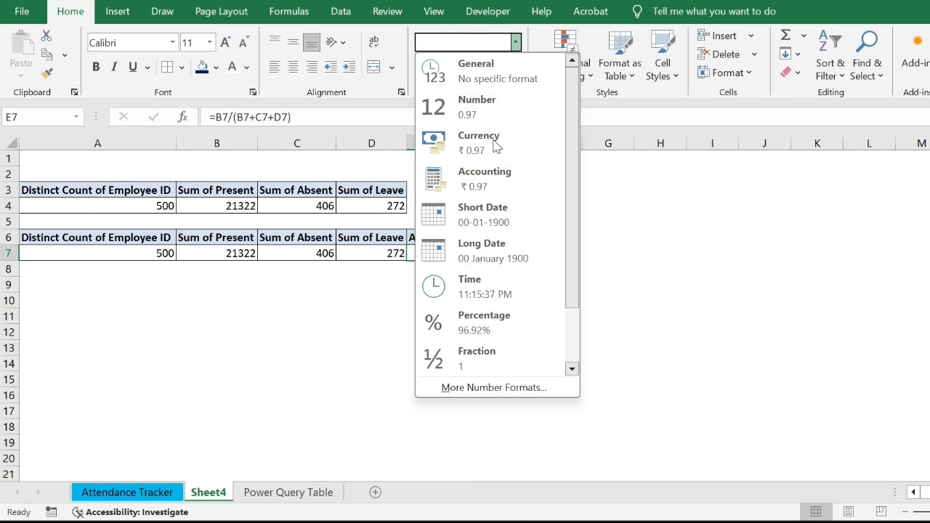
click(452, 324)
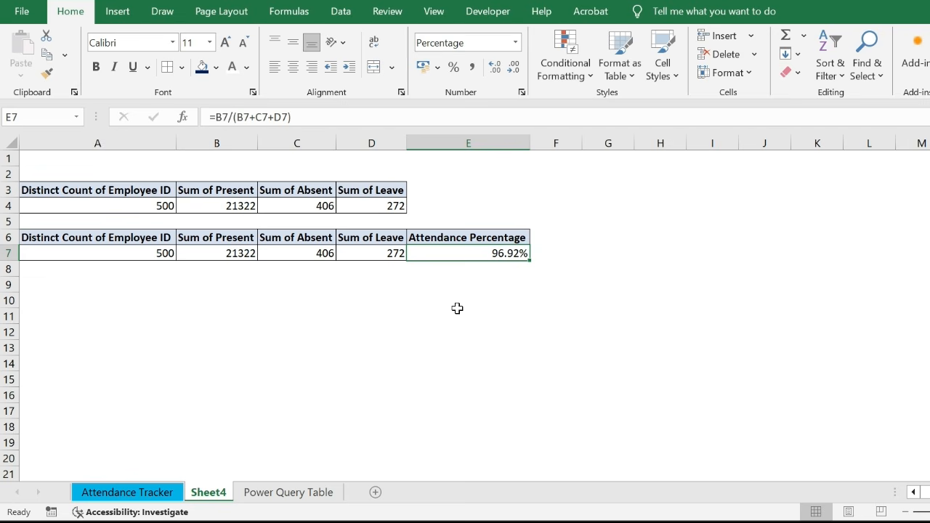
key(shift+F10)
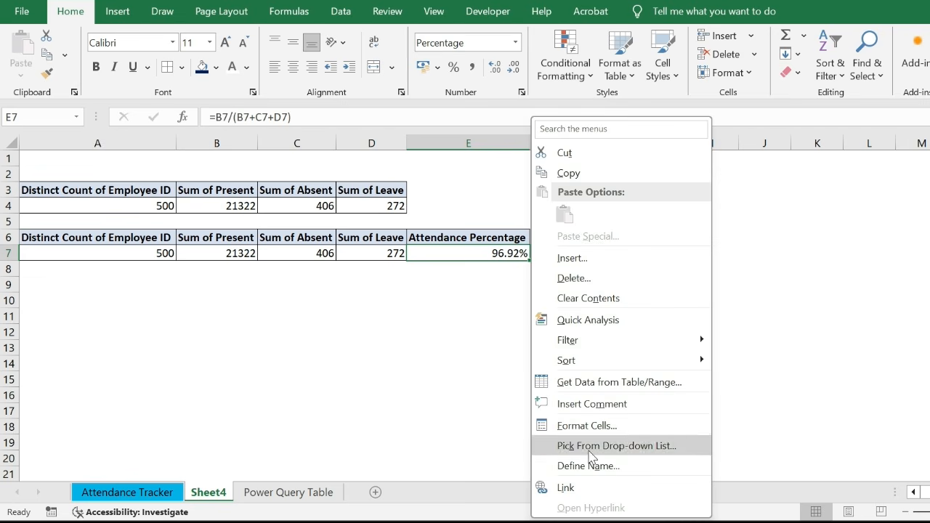
click(589, 426)
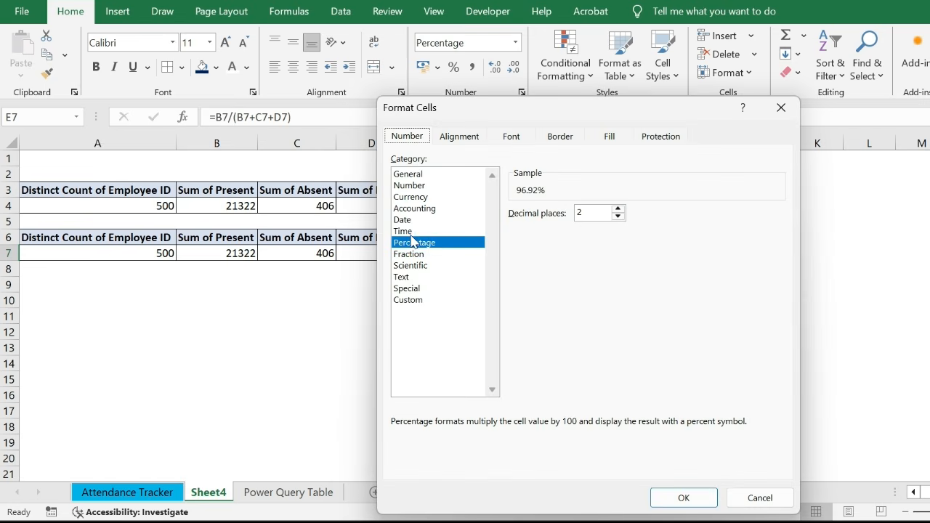
click(433, 245)
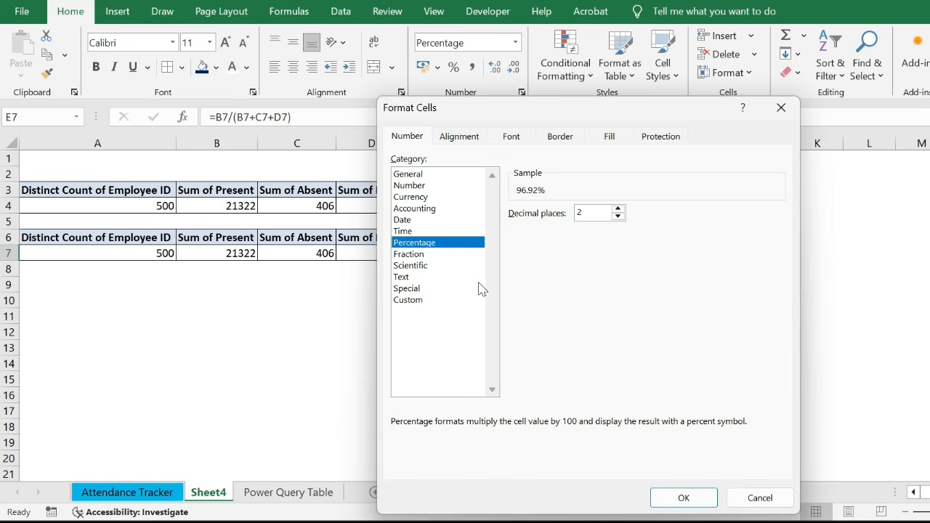
click(617, 216)
click(684, 498)
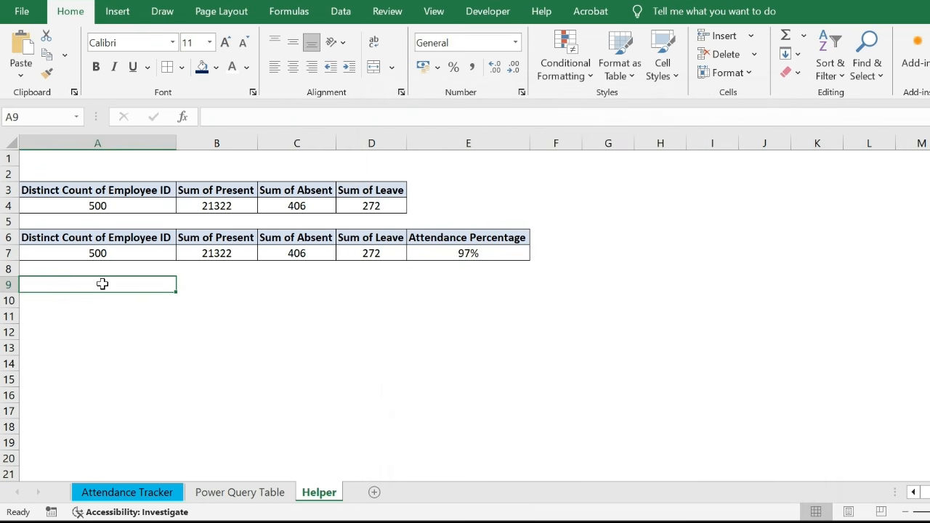
Insert a PivotTable at A9 of the Helper sheet from the whole Power Query table (Table2_1), adding the data to the Data Model
click(117, 12)
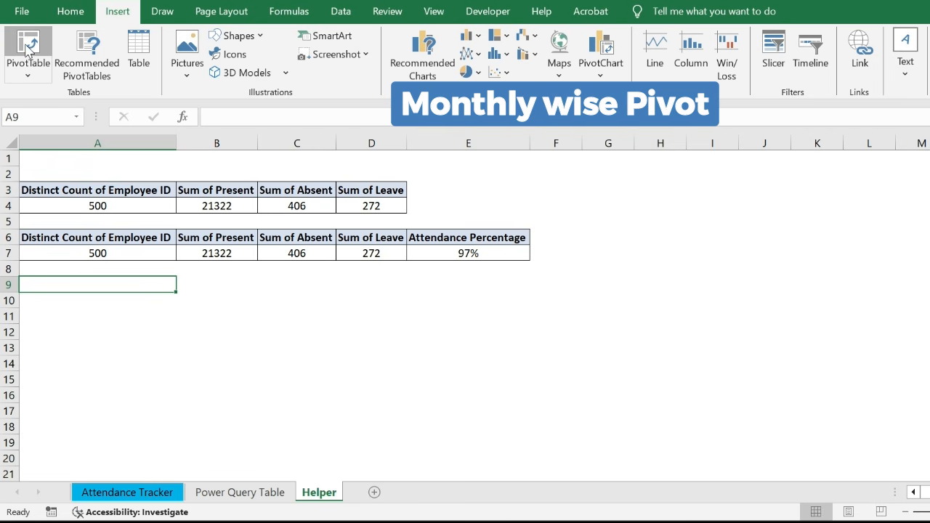
click(27, 46)
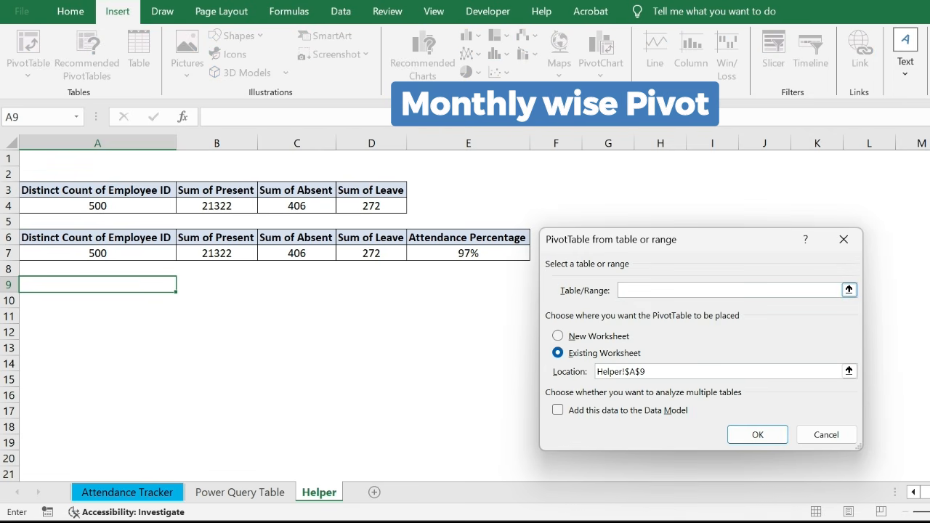
click(265, 494)
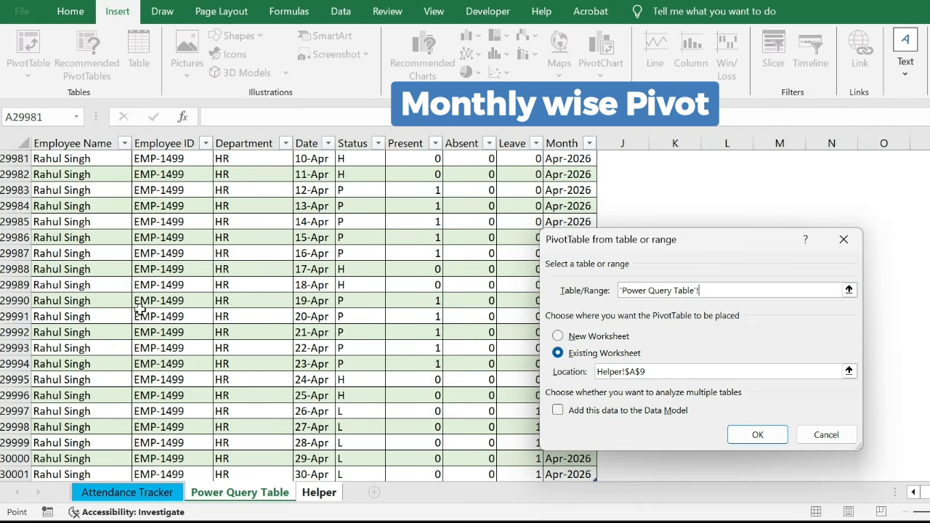
click(58, 184)
key(ctrl+Up)
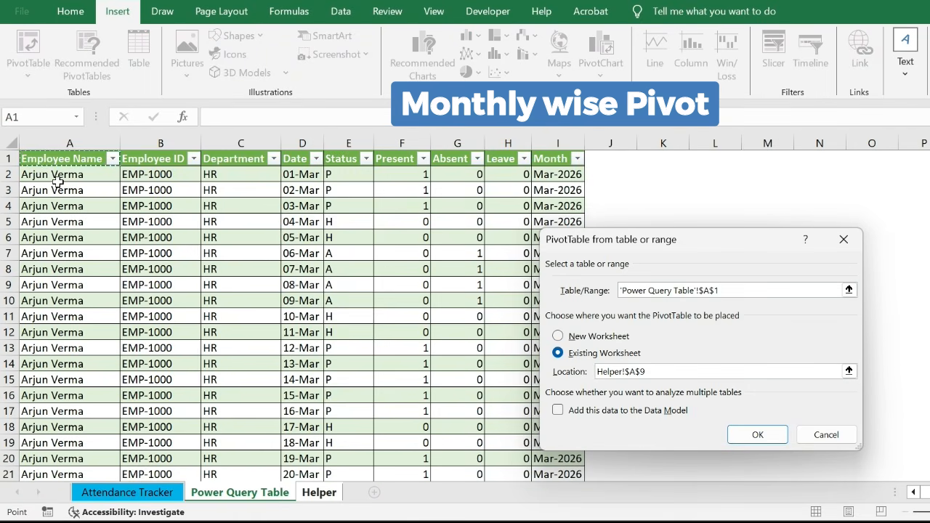
key(ctrl+shift+Right)
key(ctrl+shift+Down)
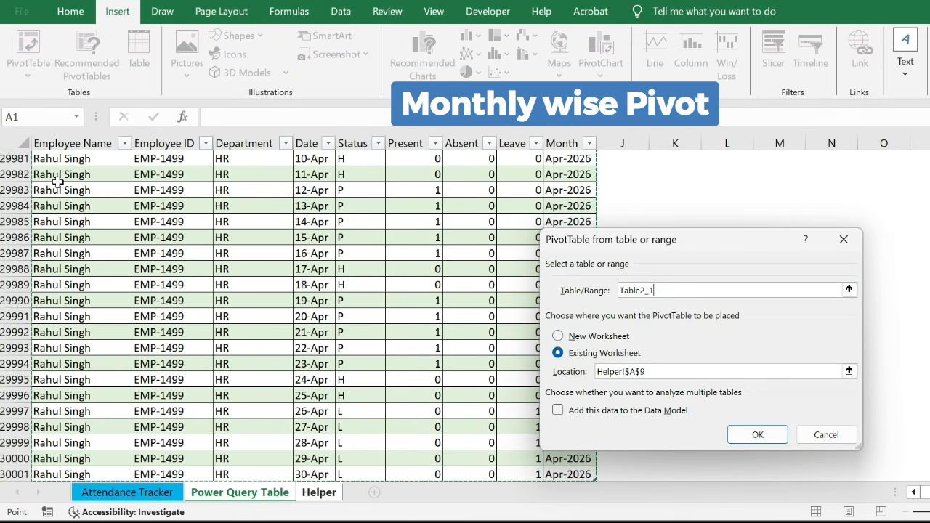
click(580, 411)
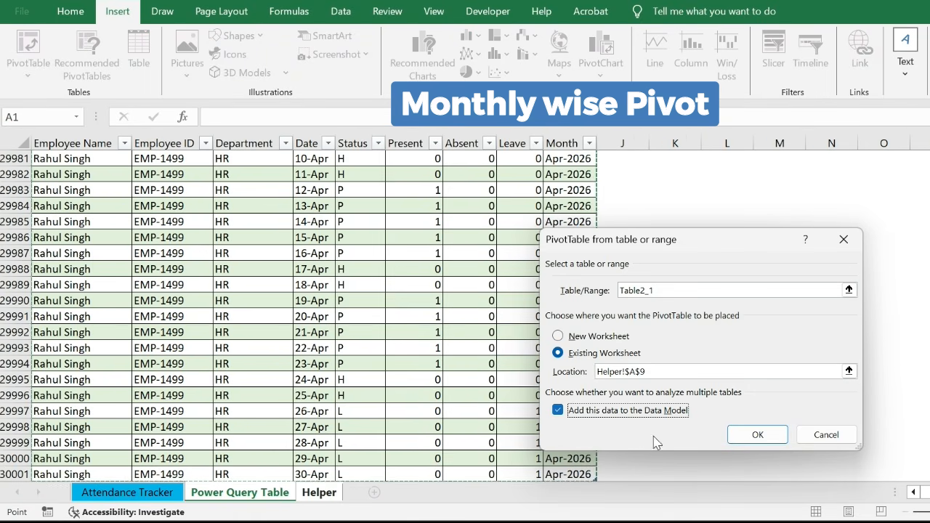
click(766, 442)
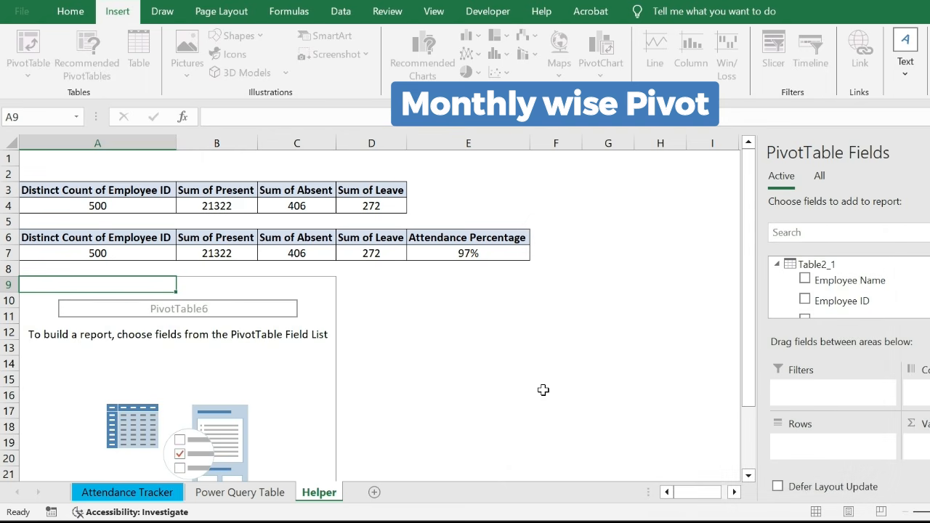
Lay out the PivotTable at A9 with Status as rows, Month as columns and Count of Status as values, and close the field list
scroll(829, 288, down, 2)
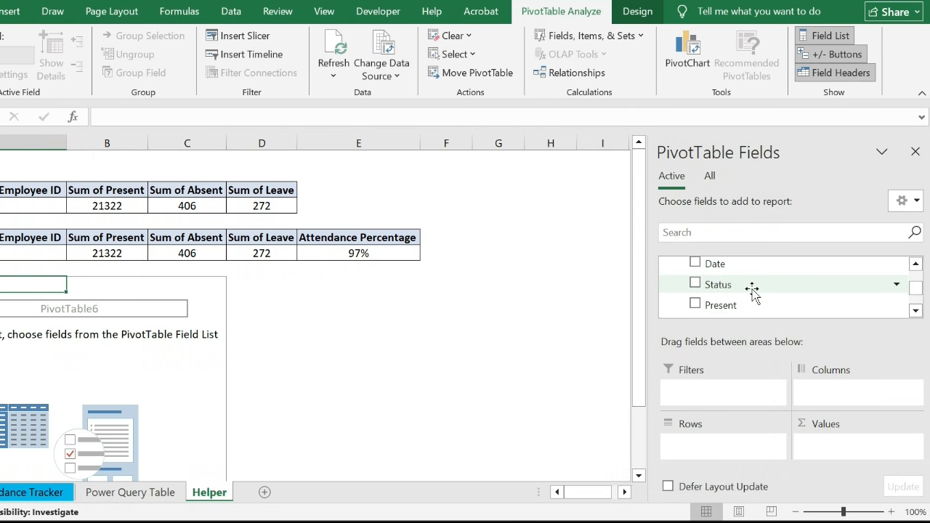
drag(719, 289, 689, 446)
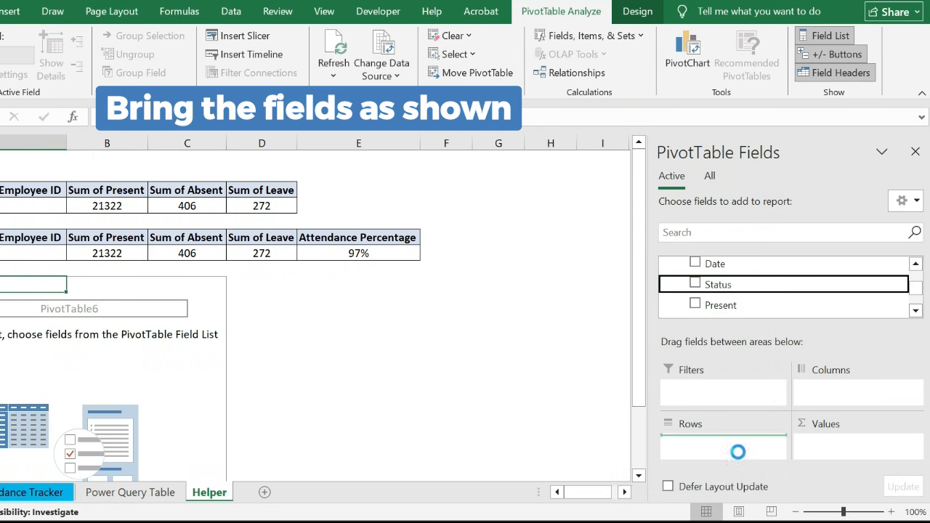
drag(720, 287, 843, 447)
scroll(723, 298, down, 1)
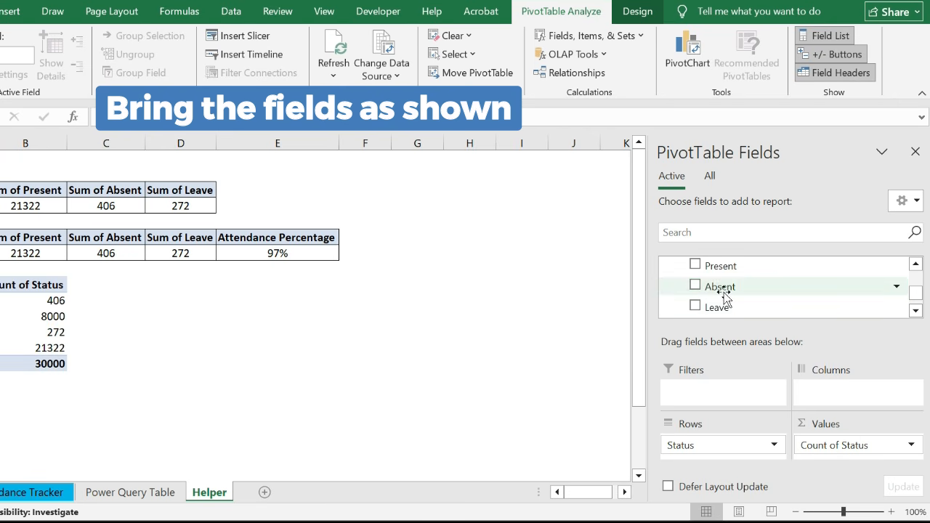
scroll(723, 308, down, 1)
drag(723, 305, 828, 396)
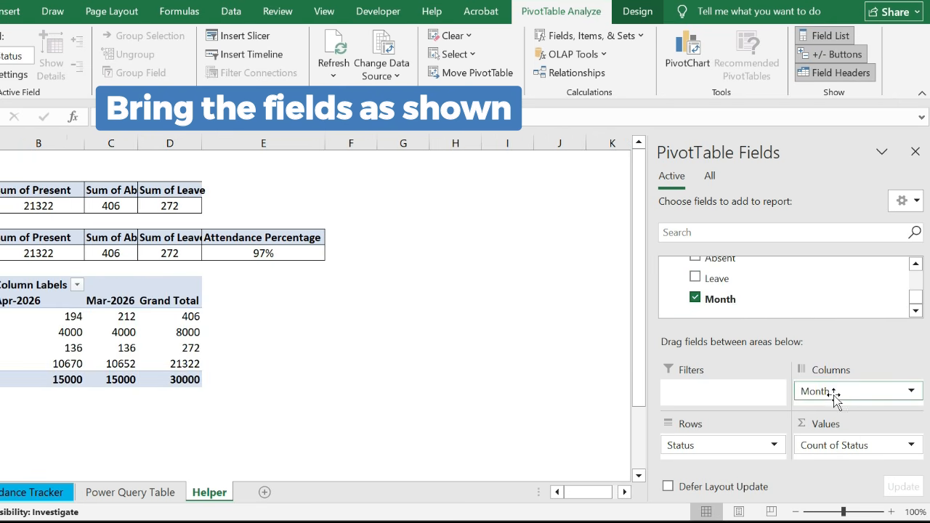
click(915, 152)
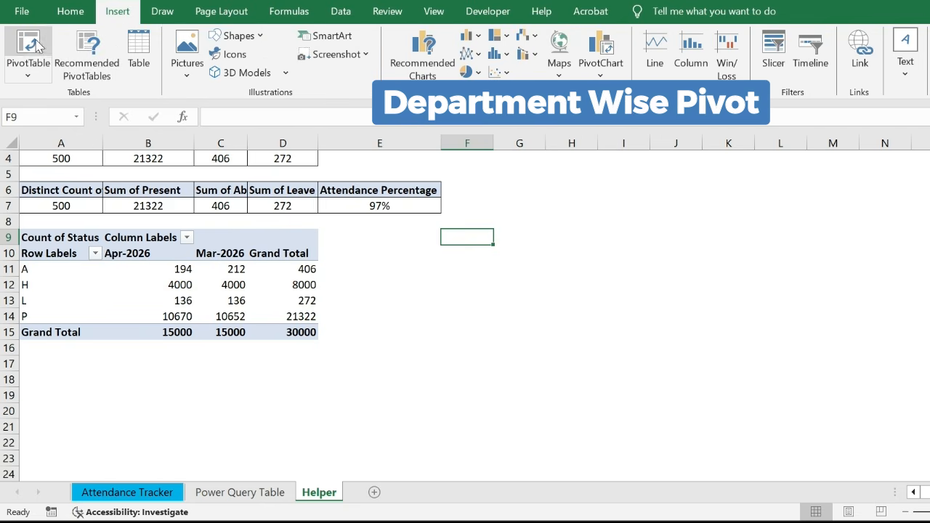
Insert another PivotTable from Table2_1 at F9 of the Helper sheet, adding the data to the Data Model
click(29, 45)
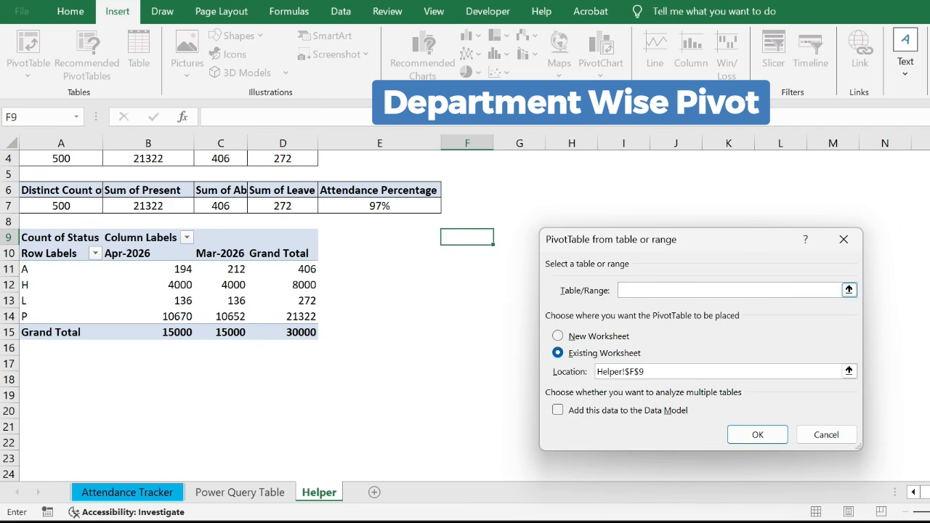
click(214, 494)
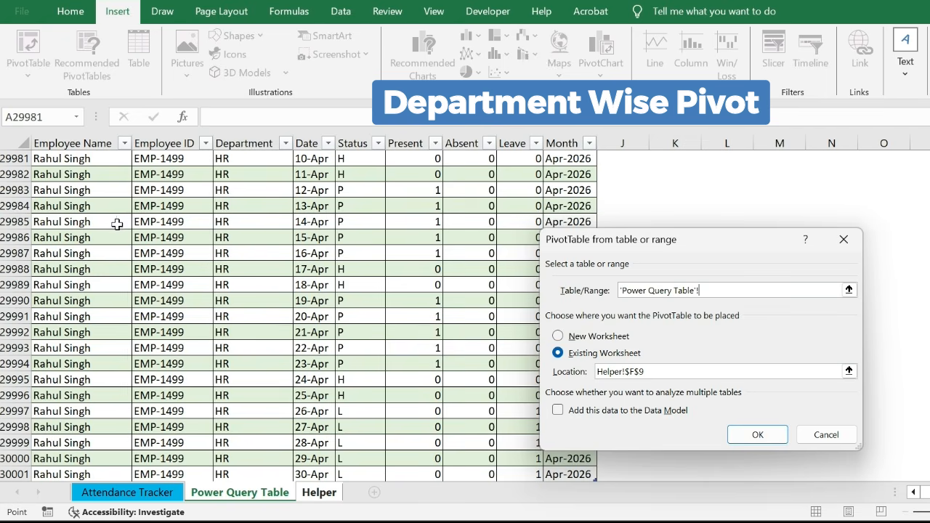
key(ctrl+Home)
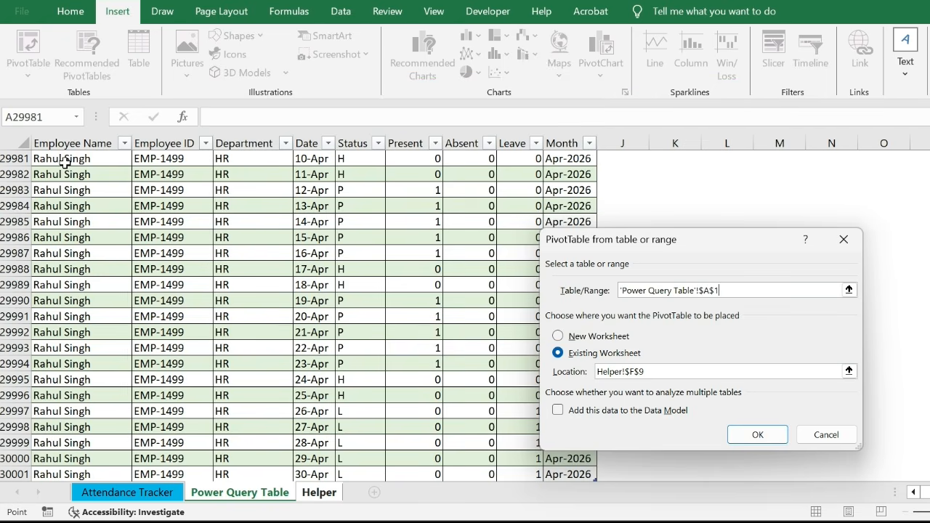
key(ctrl+shift+Right)
key(ctrl+shift+Down)
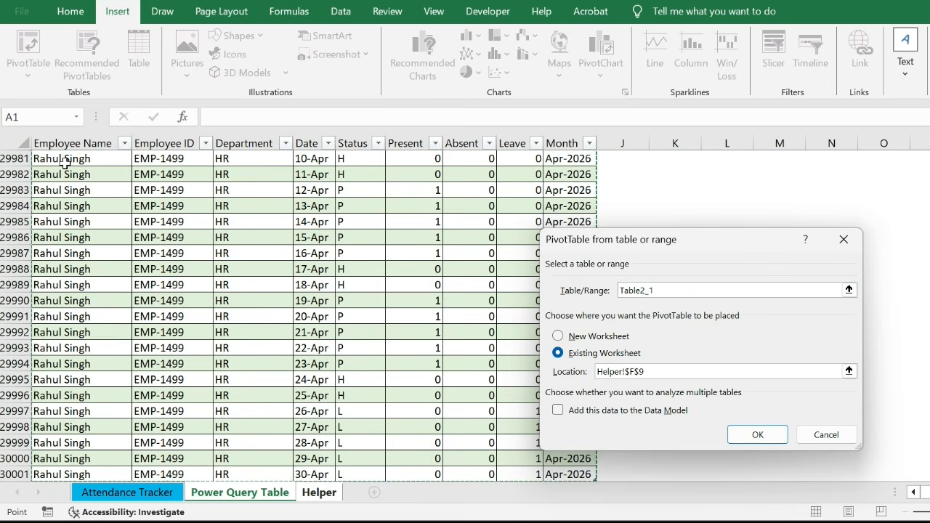
click(558, 409)
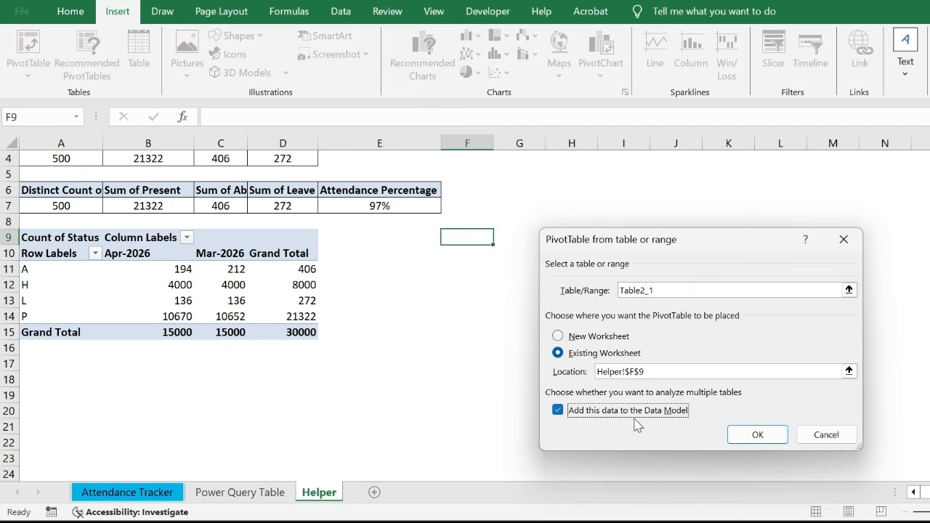
click(741, 434)
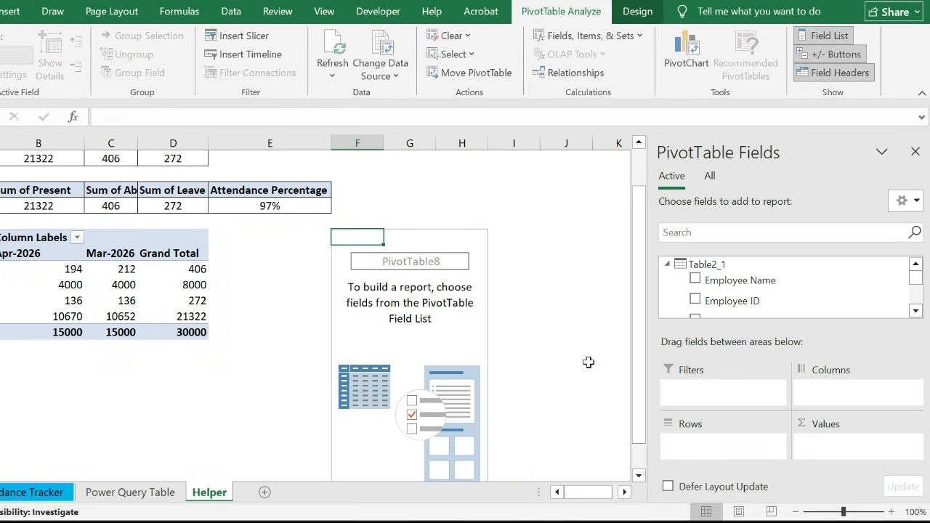
Lay out the PivotTable at F9 with Department as rows, Status and Month as columns and Count of Employee ID as values, and close the field list
drag(702, 298, 828, 447)
scroll(730, 312, down, 1)
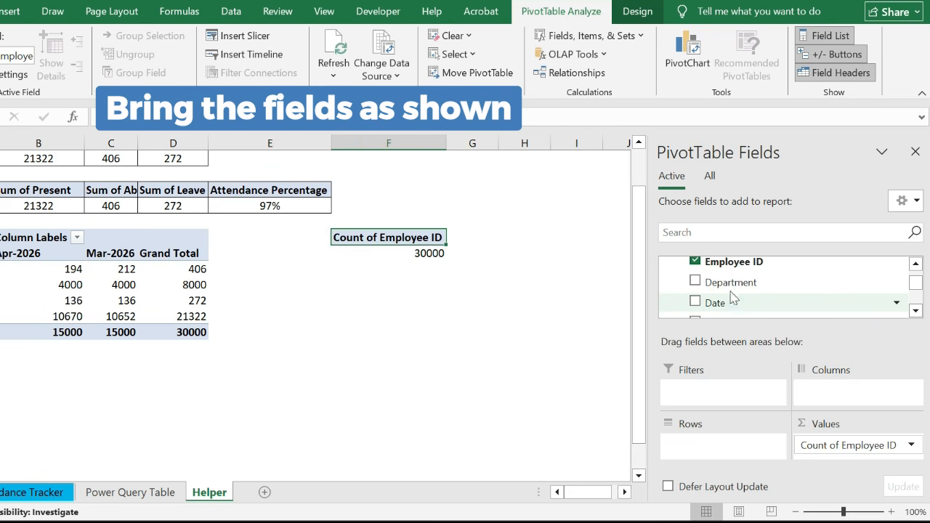
drag(730, 291, 756, 444)
scroll(768, 302, down, 2)
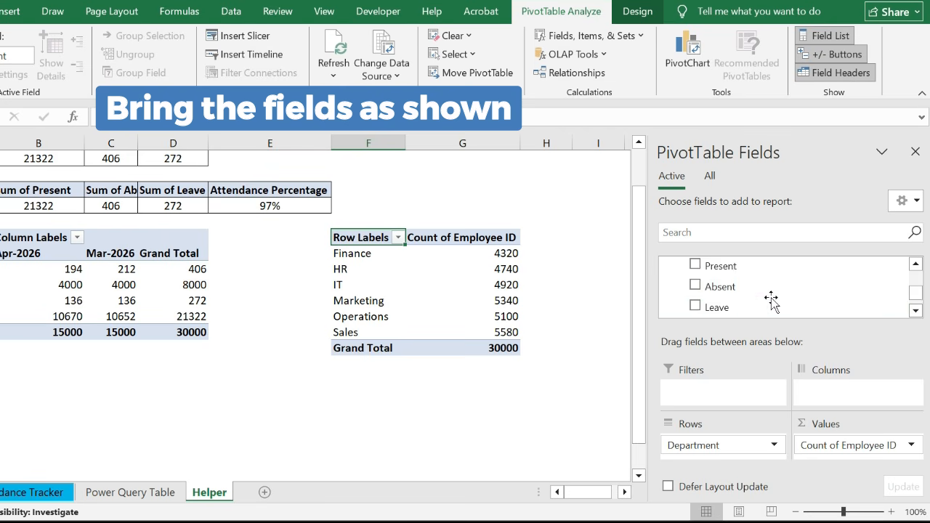
scroll(760, 301, up, 1)
drag(737, 284, 875, 399)
scroll(738, 298, down, 3)
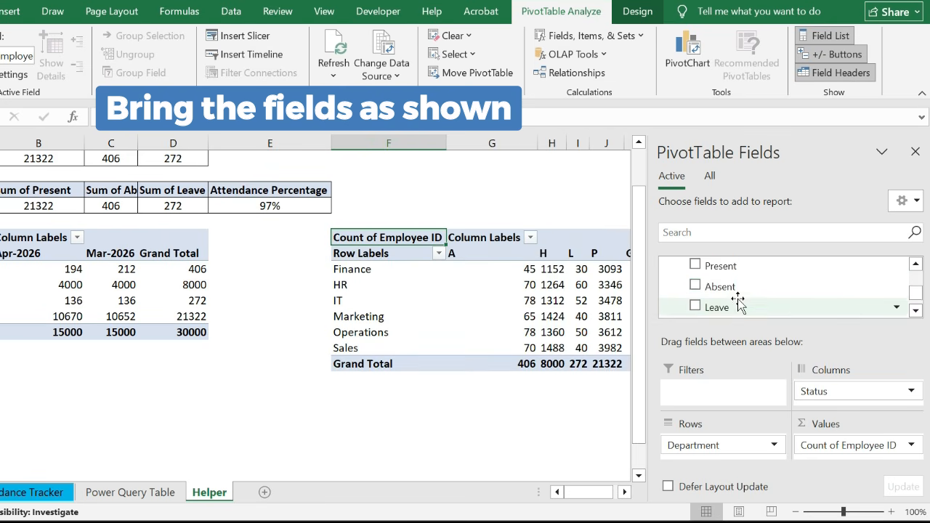
drag(739, 299, 836, 404)
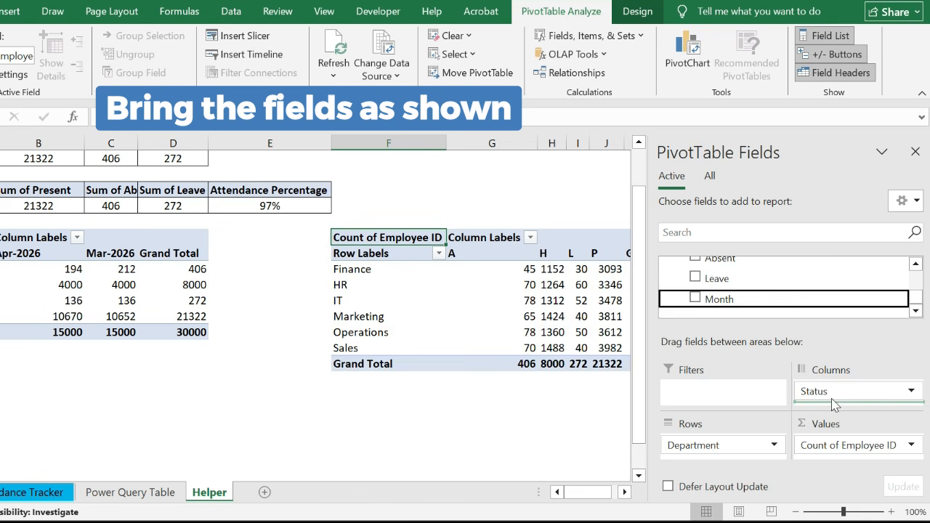
click(915, 151)
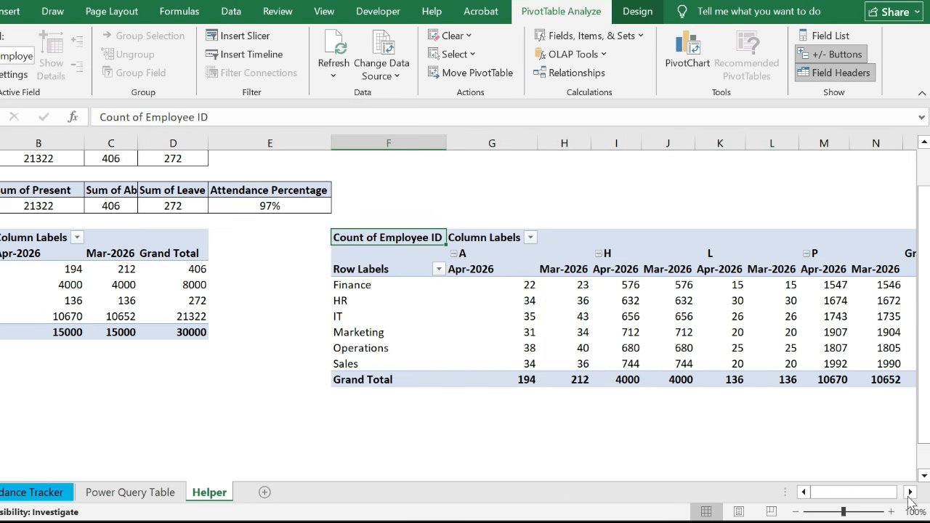
click(909, 493)
click(909, 492)
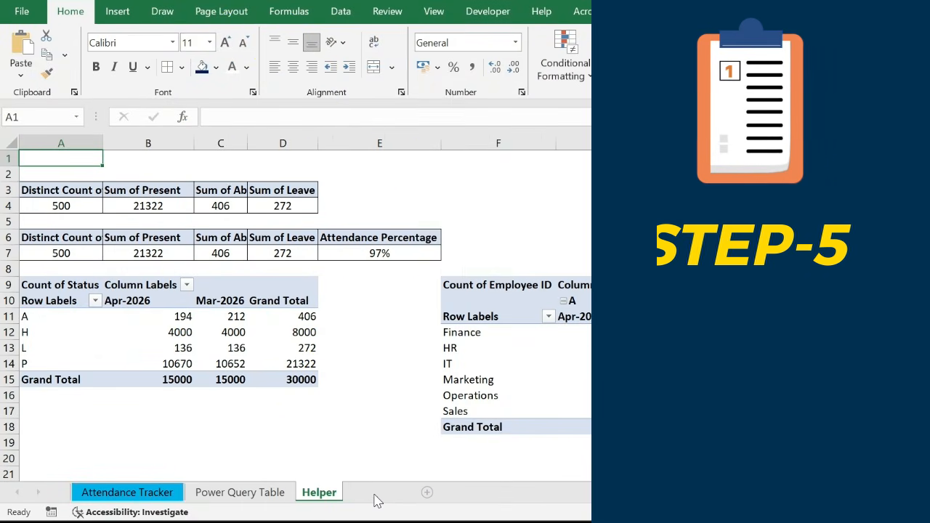
Add a new worksheet after Helper and name it Dashboard
click(375, 493)
double_click(370, 492)
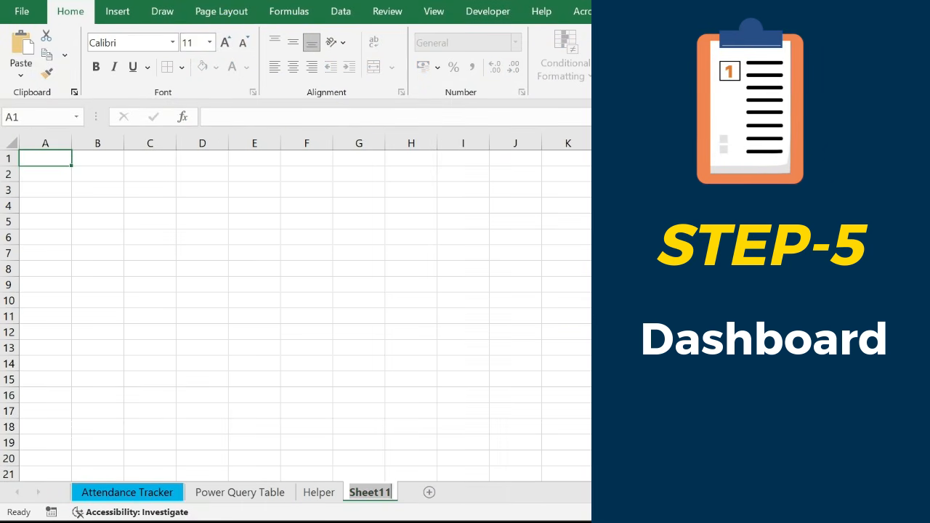
text(Dashboar)
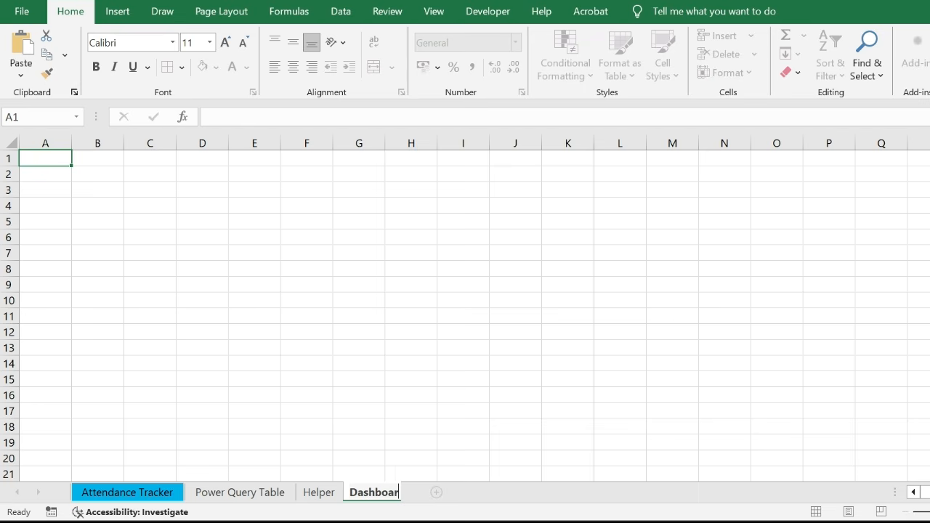
text(d)
key(Return)
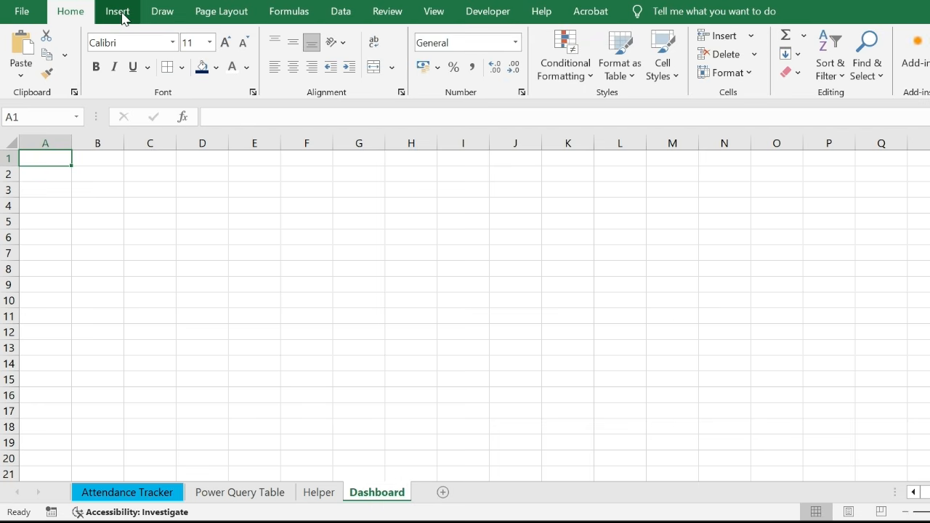
Fill the entire Dashboard sheet with medium grey and hide its gridlines
key(ctrl+a)
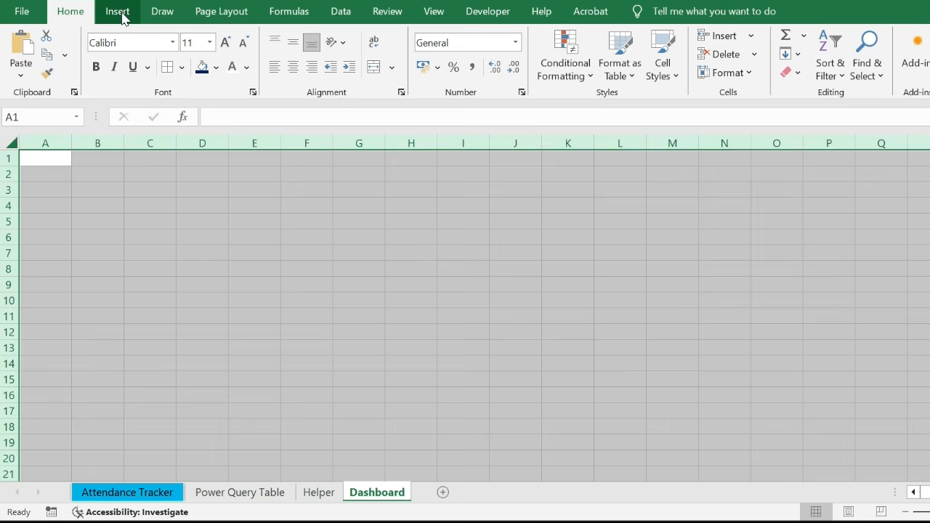
click(216, 67)
click(253, 187)
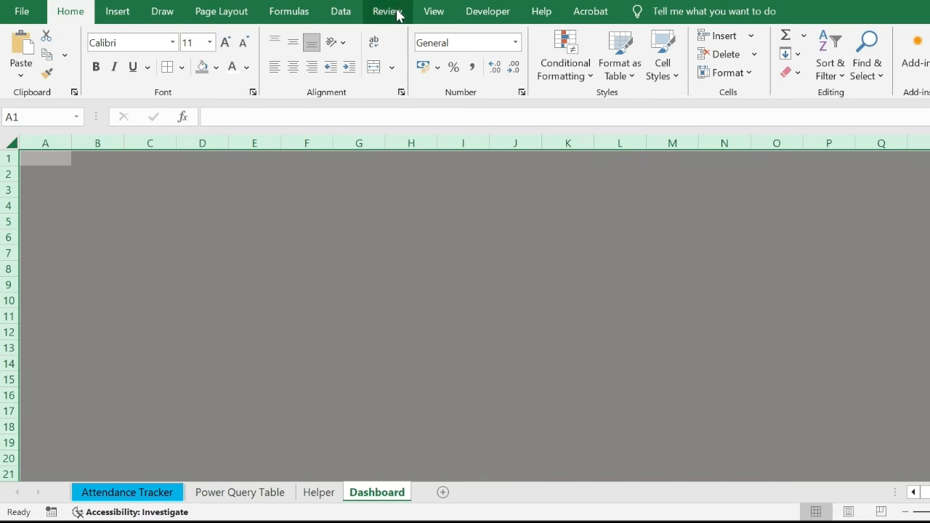
click(433, 11)
click(213, 56)
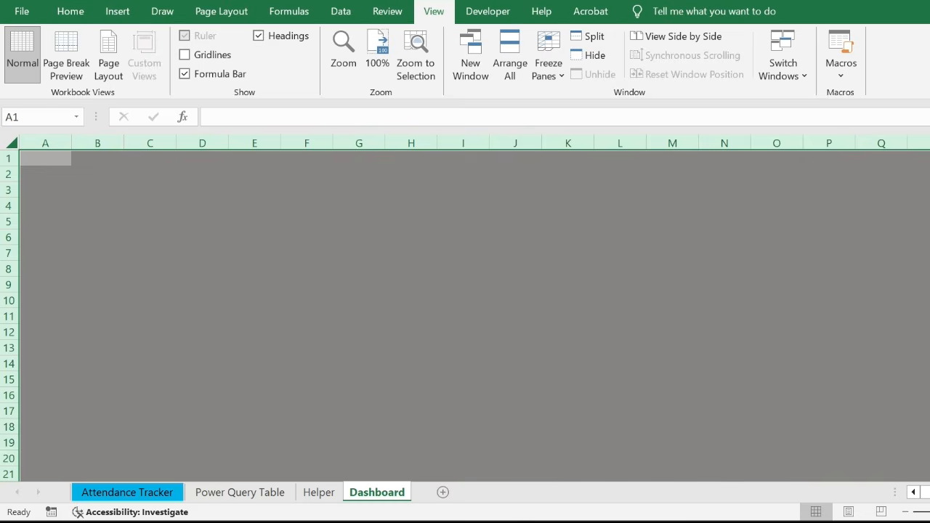
Set the Dashboard sheet's zoom to 65%
click(929, 512)
click(726, 405)
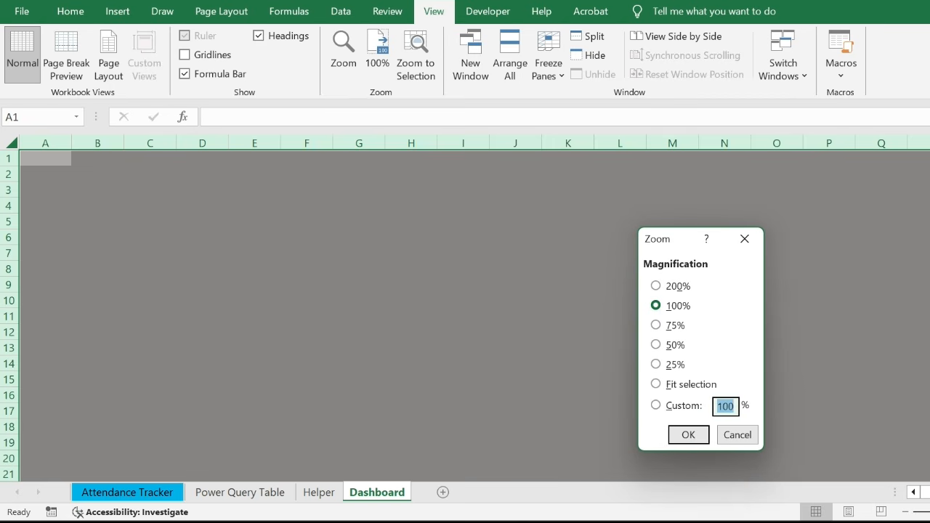
text(65)
key(Return)
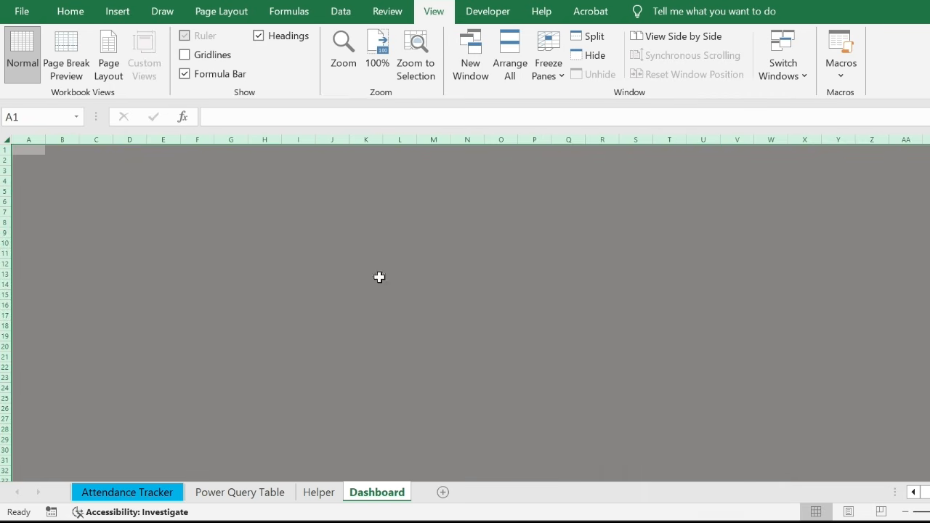
Merge and center rows 1 to 3 from A1 across the dashboard's width and enter the title MONTHLY ATTENDANCE TRACKER
click(31, 153)
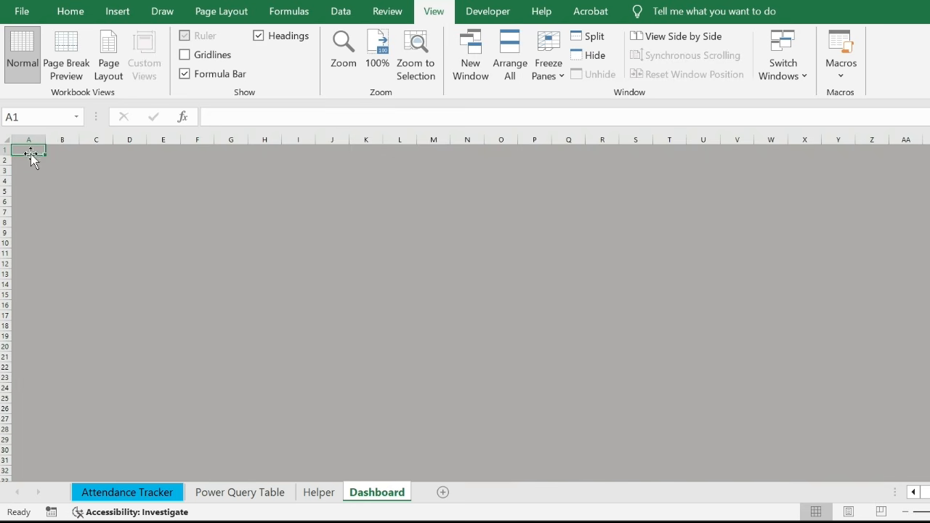
drag(27, 150, 30, 168)
drag(141, 173, 929, 170)
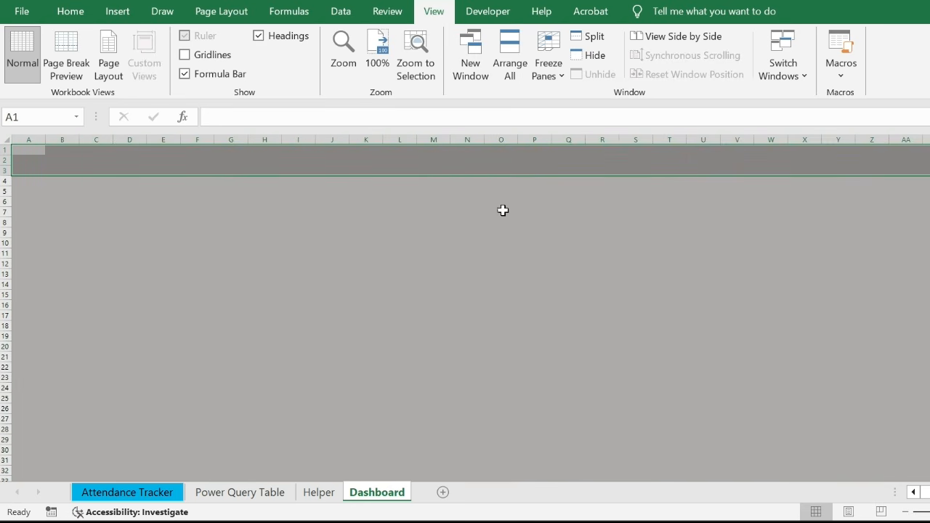
click(73, 13)
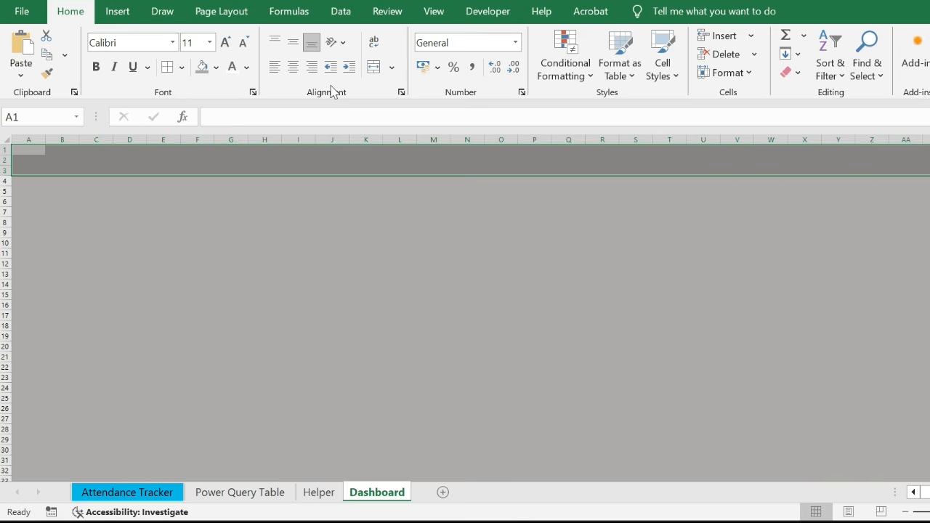
click(372, 70)
text(MONTHL)
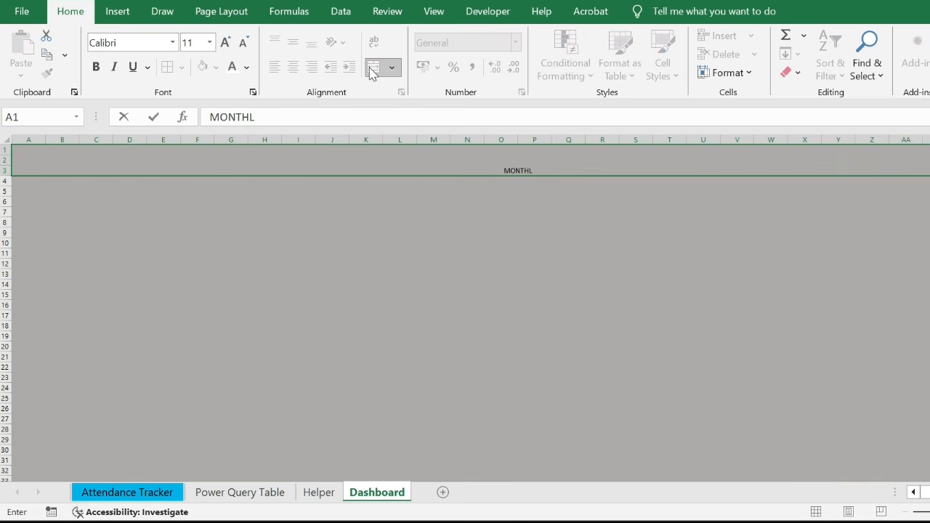
text(Y ATTENDACE)
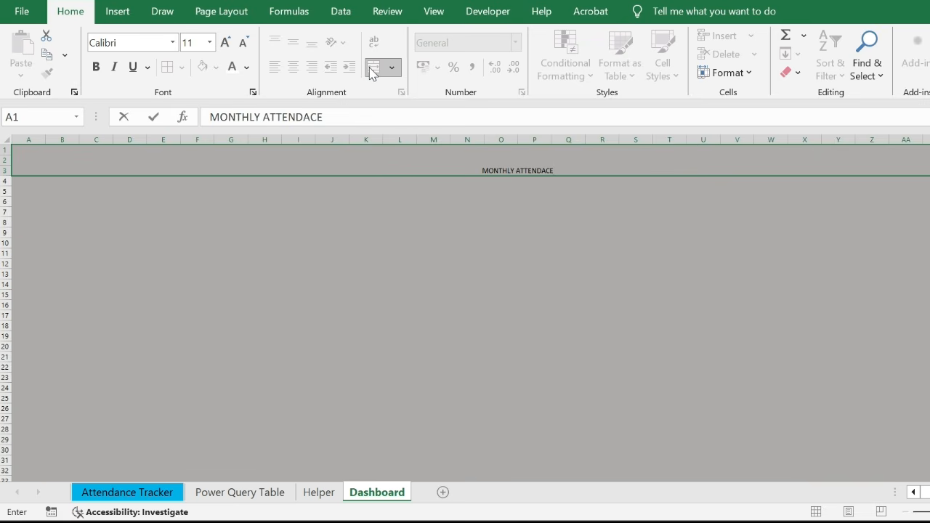
key(BackSpace)
key(BackSpace)
text(NCE TRACKER)
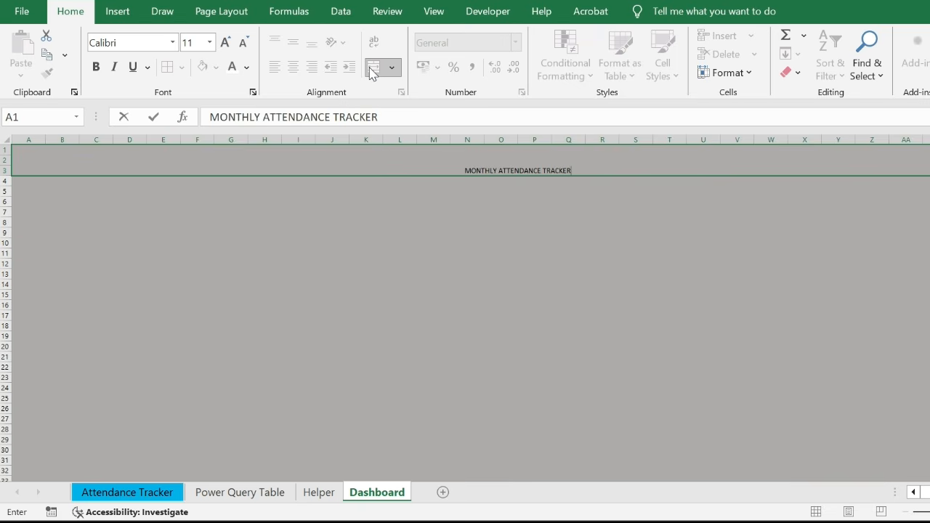
key(Return)
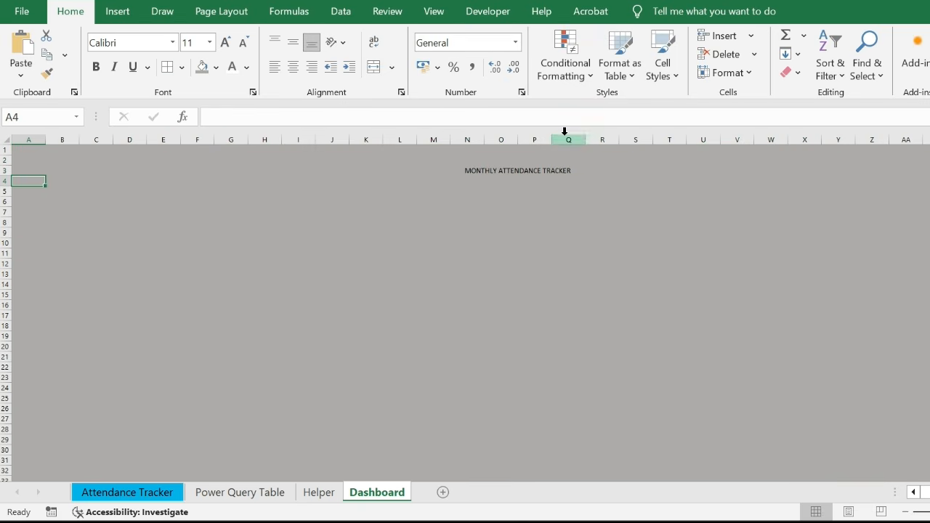
Add a border to the merged title cell and make its text bold at font size 34
click(555, 156)
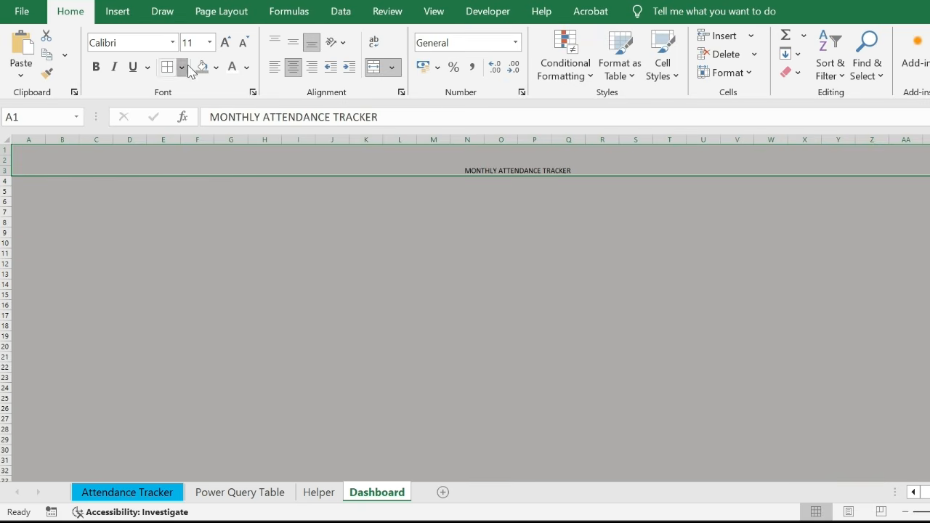
click(182, 66)
click(201, 213)
key(ctrl+b)
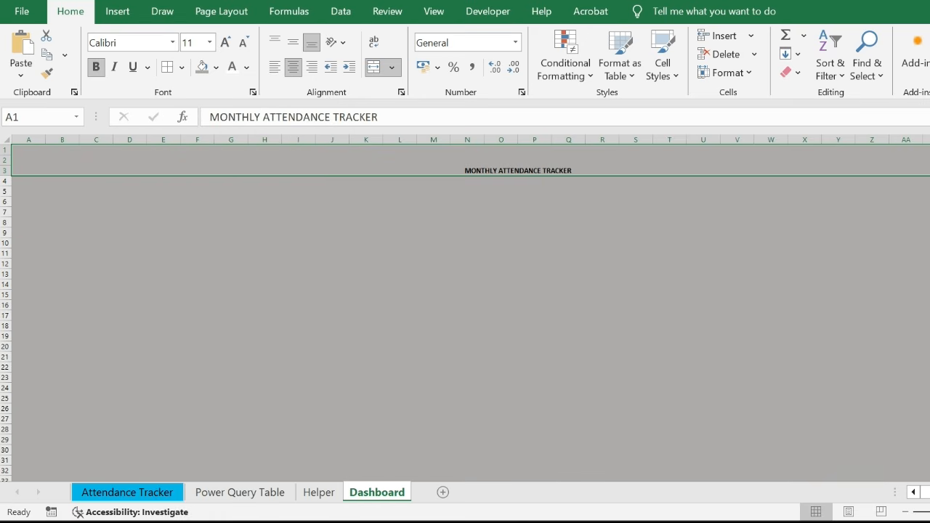
click(209, 43)
key(Return)
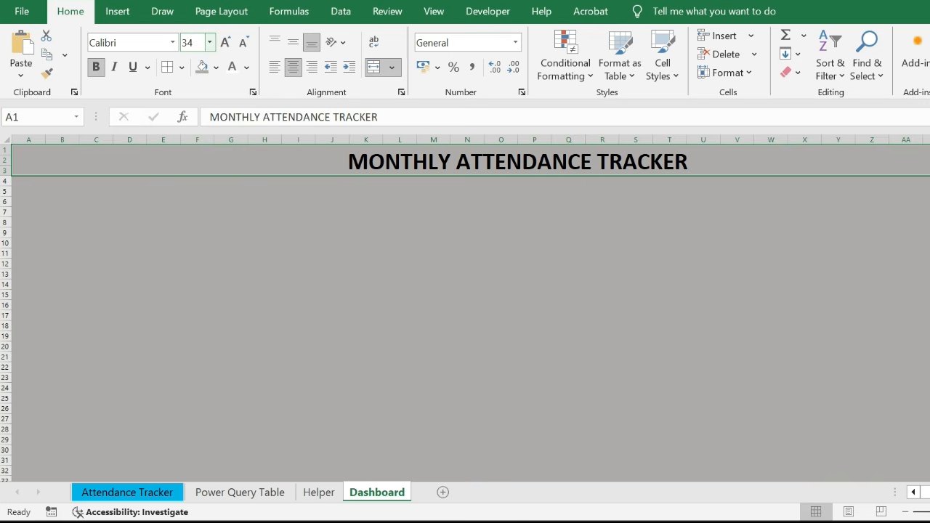
Give the title cell a dark blue fill with white text and save the workbook
click(216, 67)
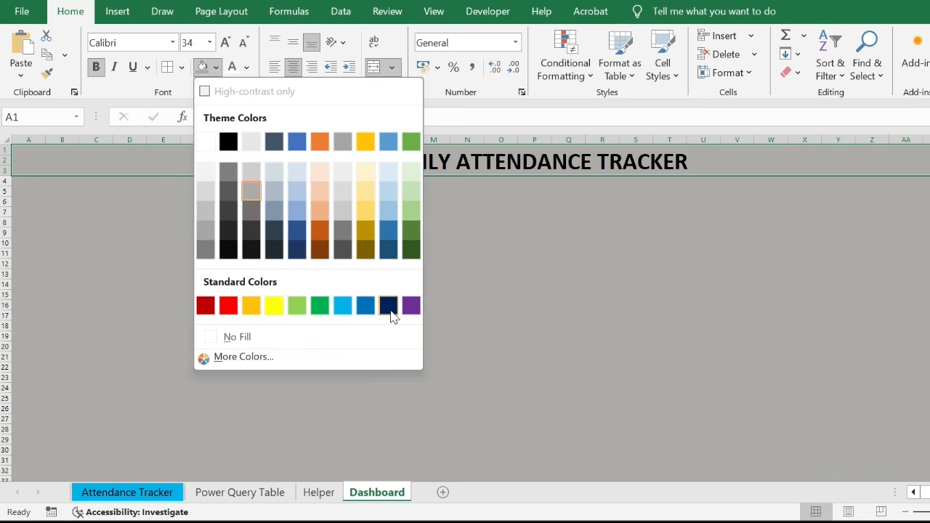
click(388, 305)
click(229, 67)
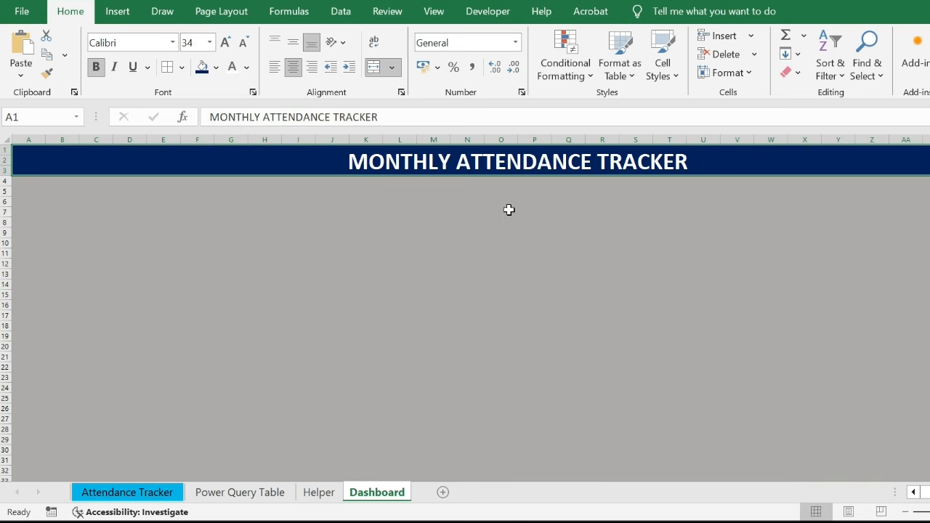
key(ctrl+s)
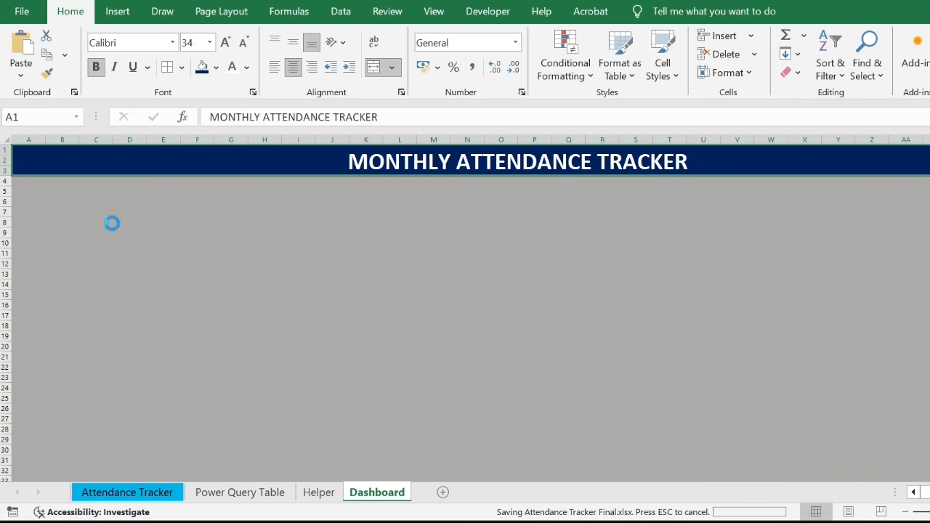
Draw a rounded rectangle over about A4:E12 below the title and apply the subtle light blue theme style to it
click(40, 200)
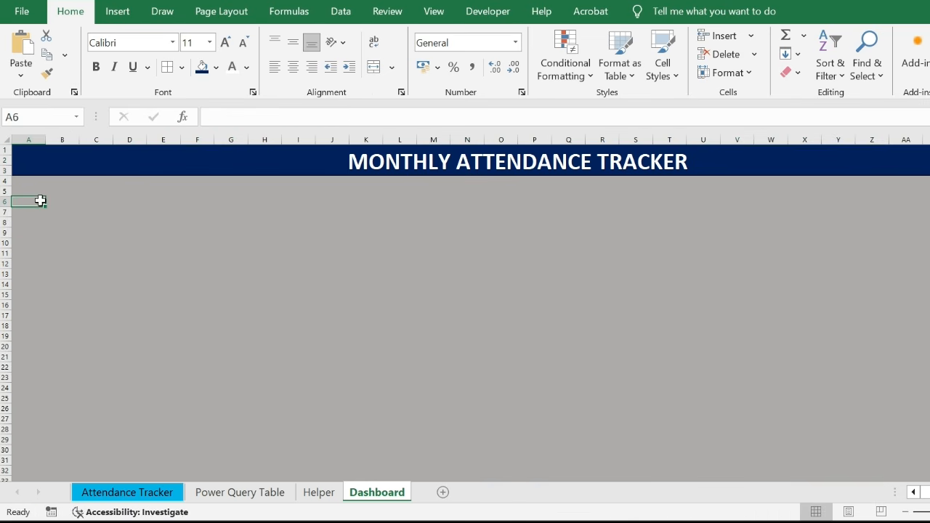
click(127, 15)
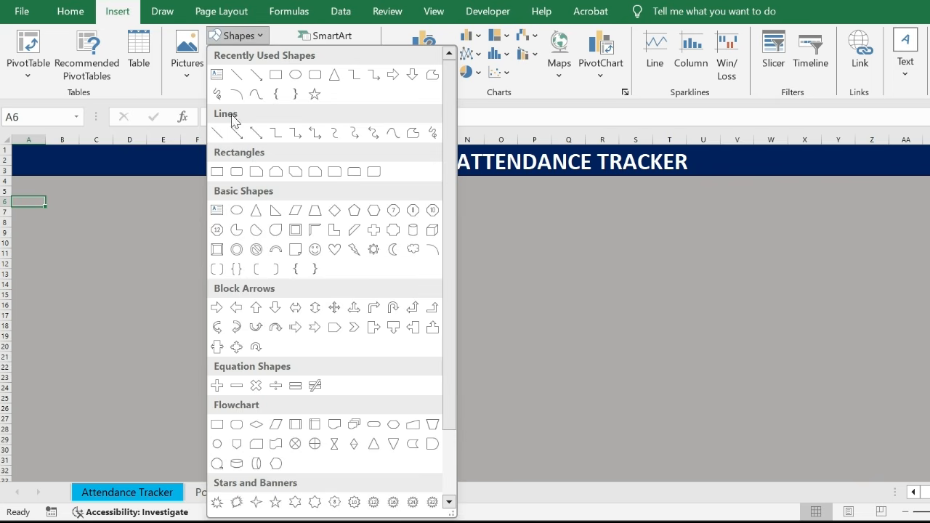
click(321, 76)
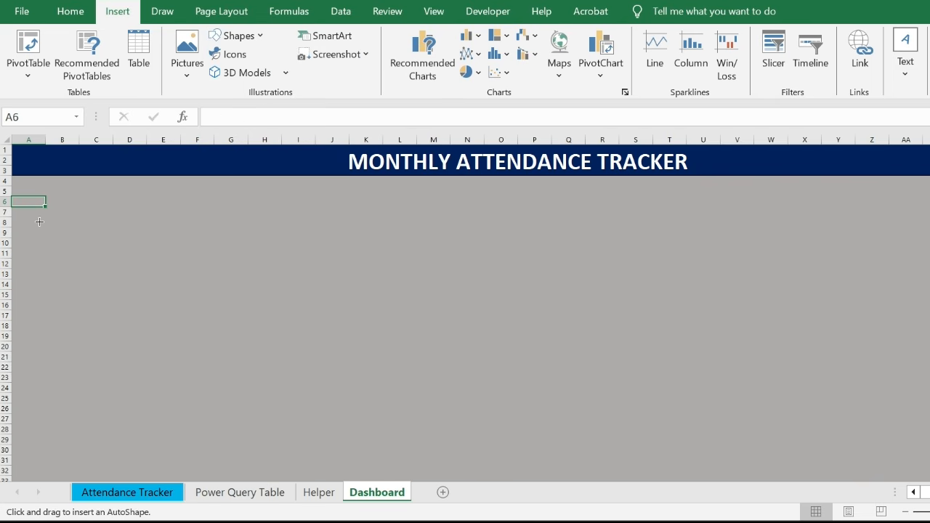
drag(18, 184, 159, 263)
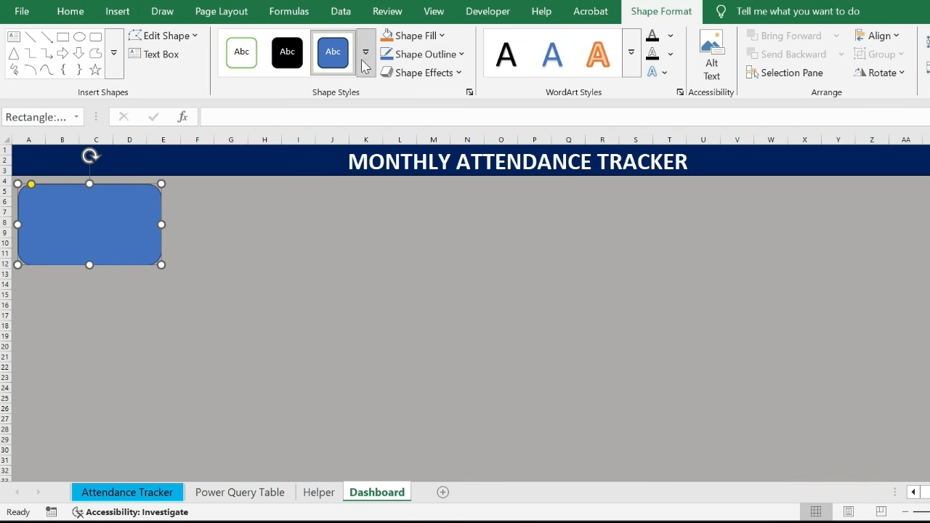
click(365, 52)
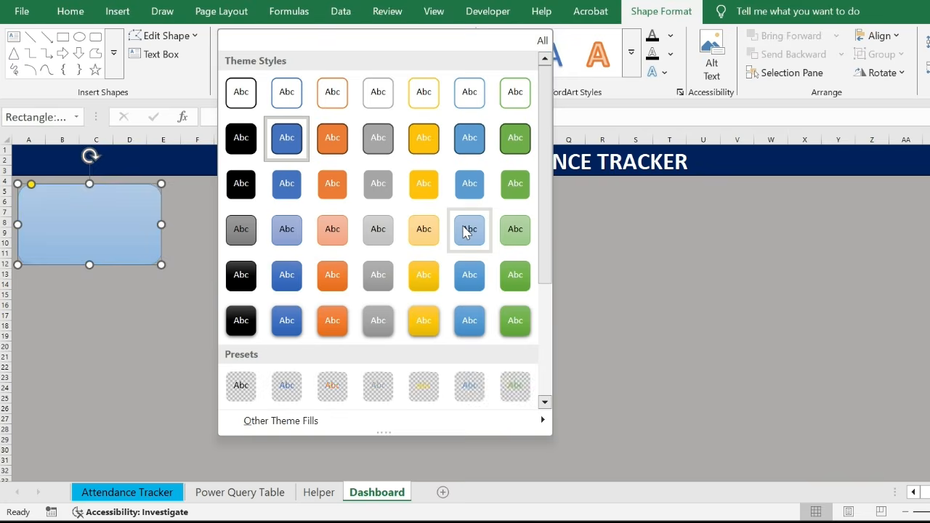
click(465, 229)
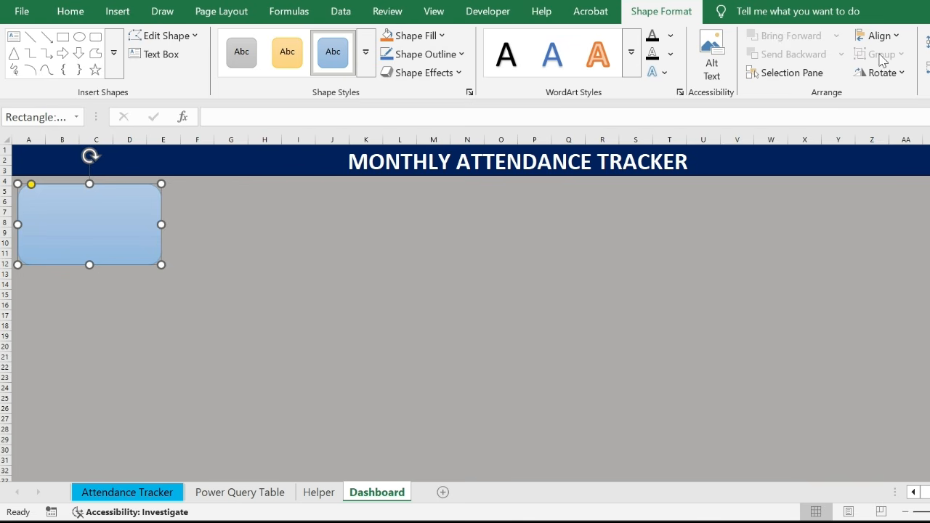
Insert a text box near the top of the blue rounded rectangle and enter Total Employees in it
click(118, 12)
click(904, 61)
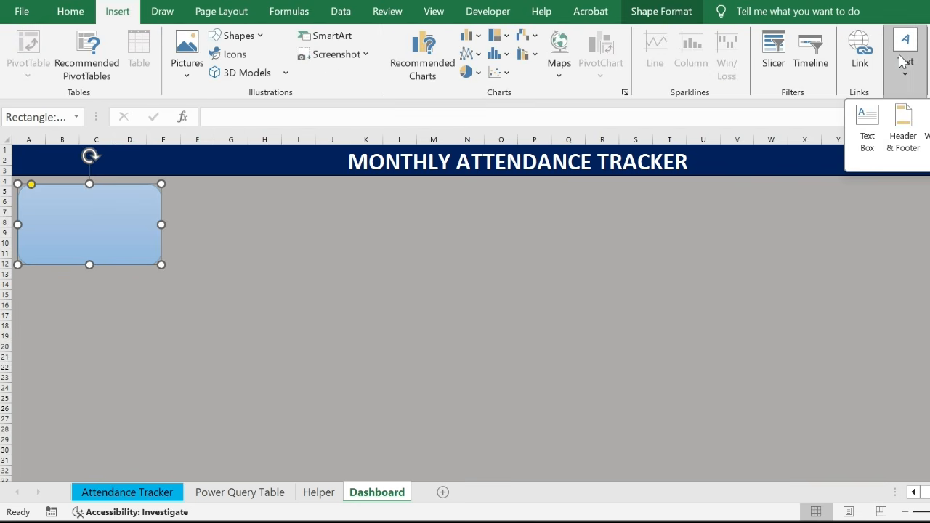
click(866, 125)
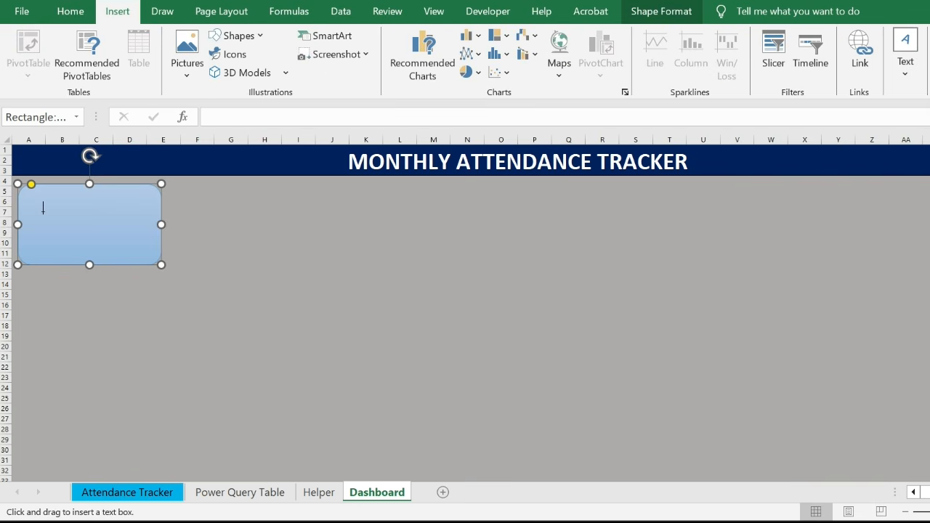
drag(25, 203, 151, 215)
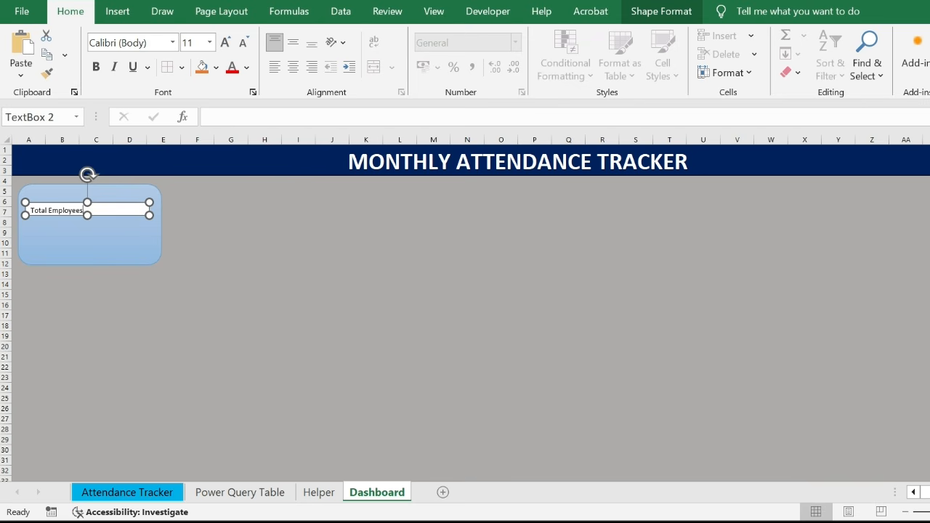
click(119, 289)
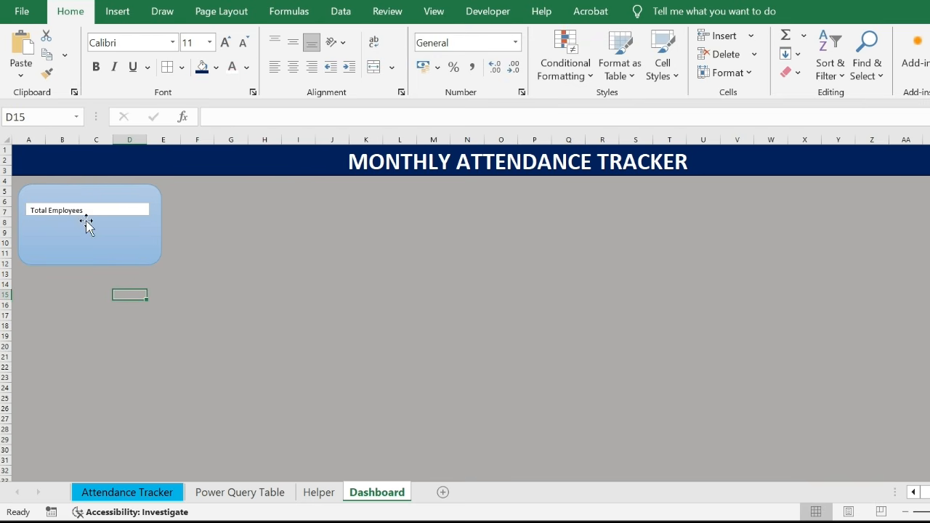
Remove the fill of the Total Employees text box so the blue card shows behind it
click(85, 206)
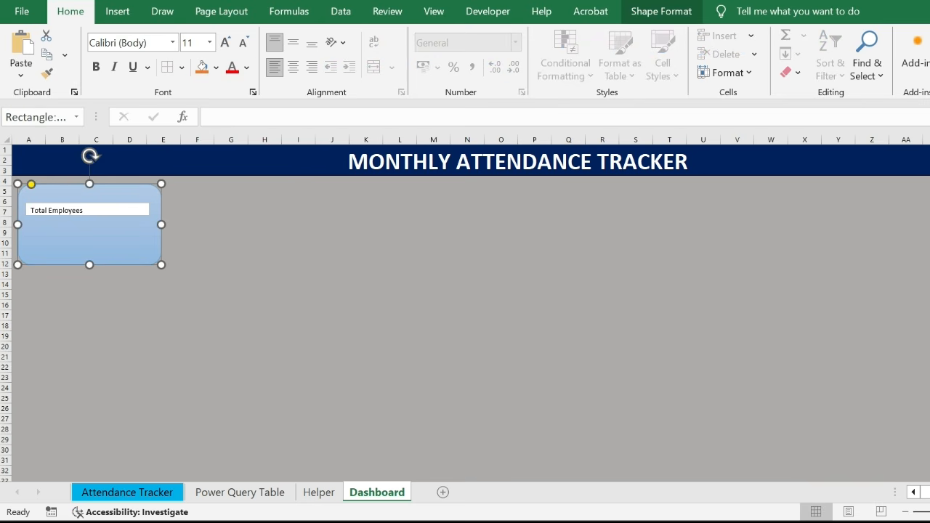
click(119, 214)
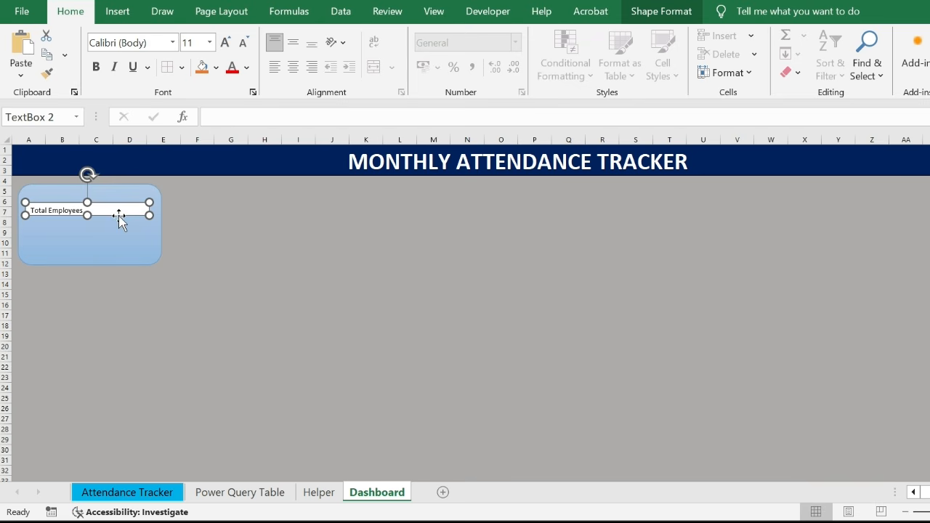
click(677, 16)
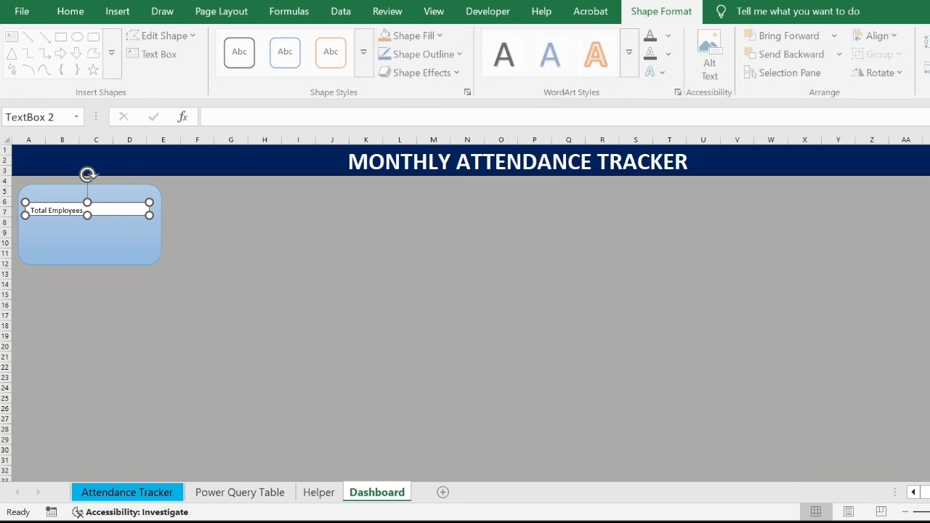
click(441, 36)
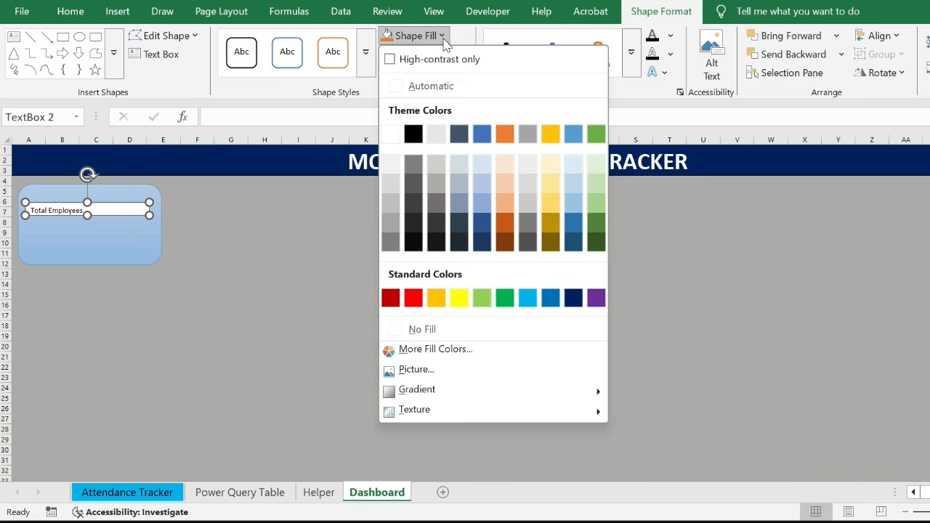
click(456, 337)
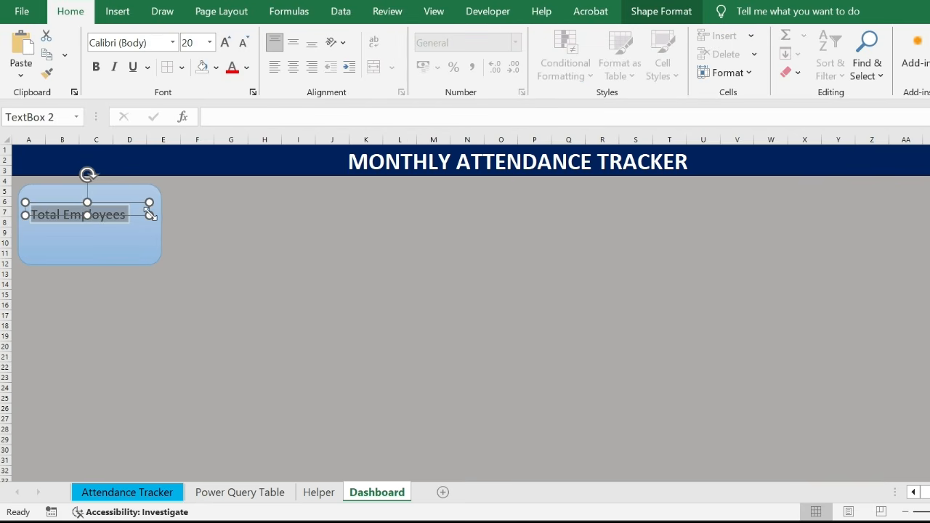
Make the Total Employees label bold at font size 20 and resize its text box to fit the text
key(ctrl+b)
drag(110, 201, 149, 220)
click(189, 220)
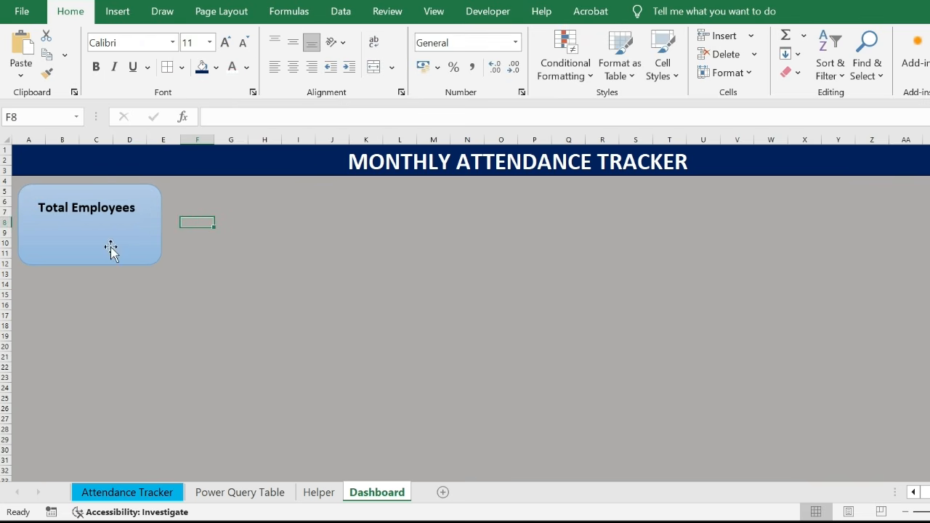
click(90, 209)
click(231, 274)
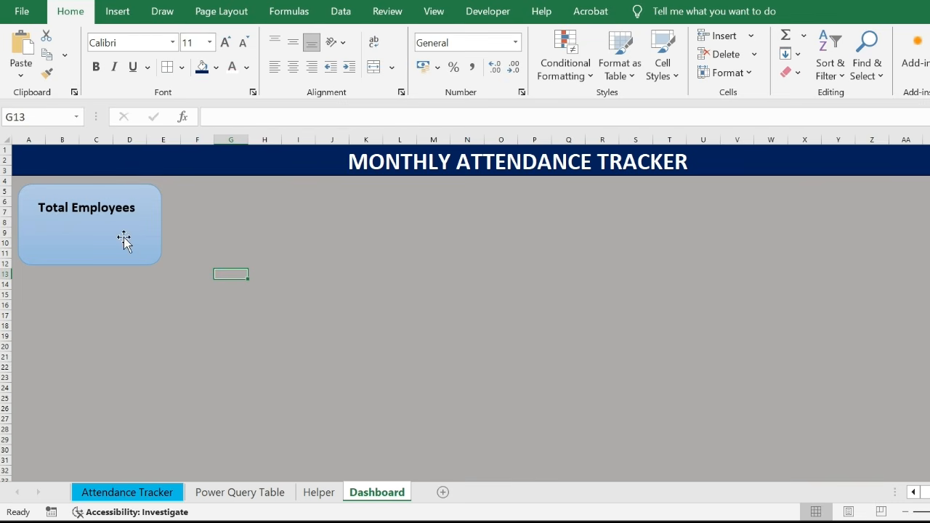
Link the blue rectangle to Helper!A7 with bold, centred, size 35 text and nudge the card into place around its label
click(93, 234)
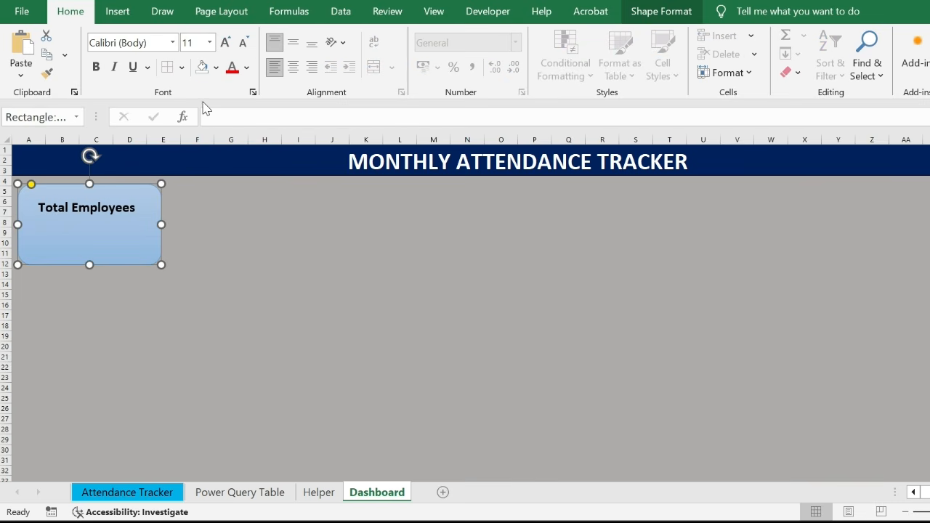
click(211, 117)
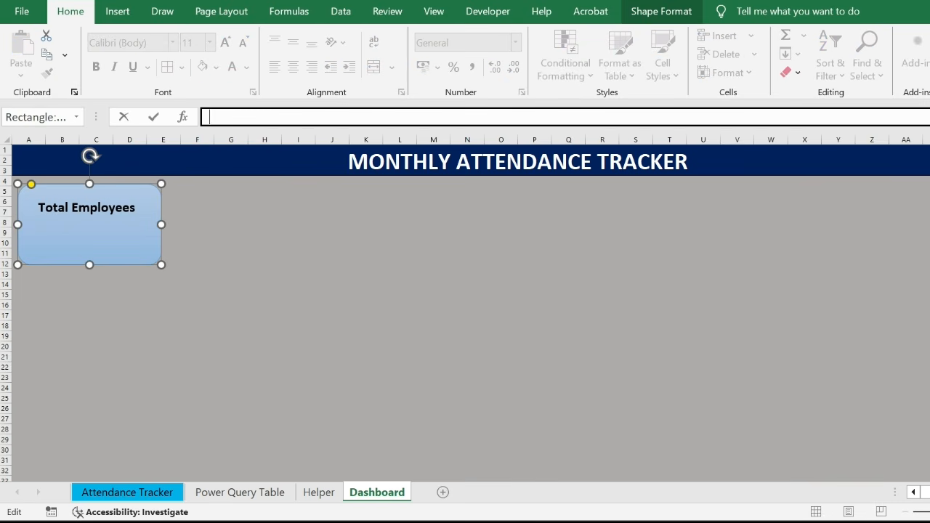
text(=)
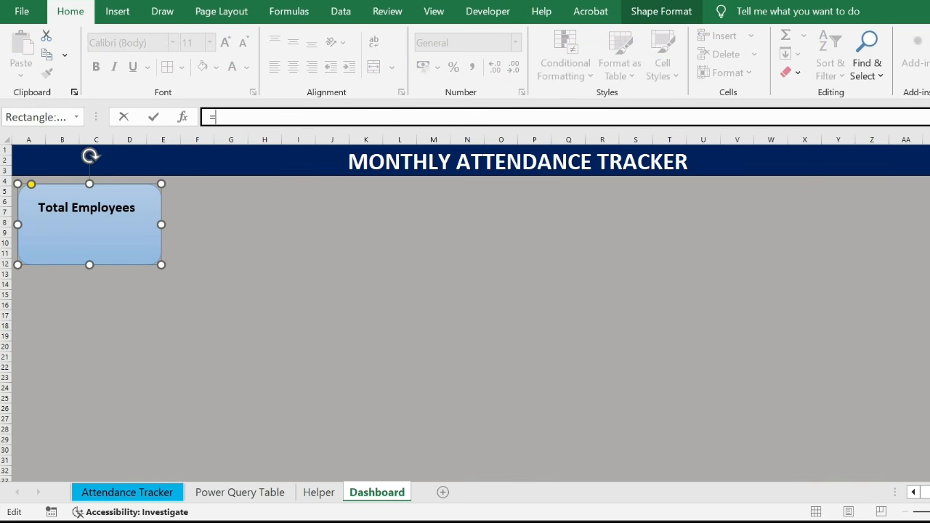
click(318, 494)
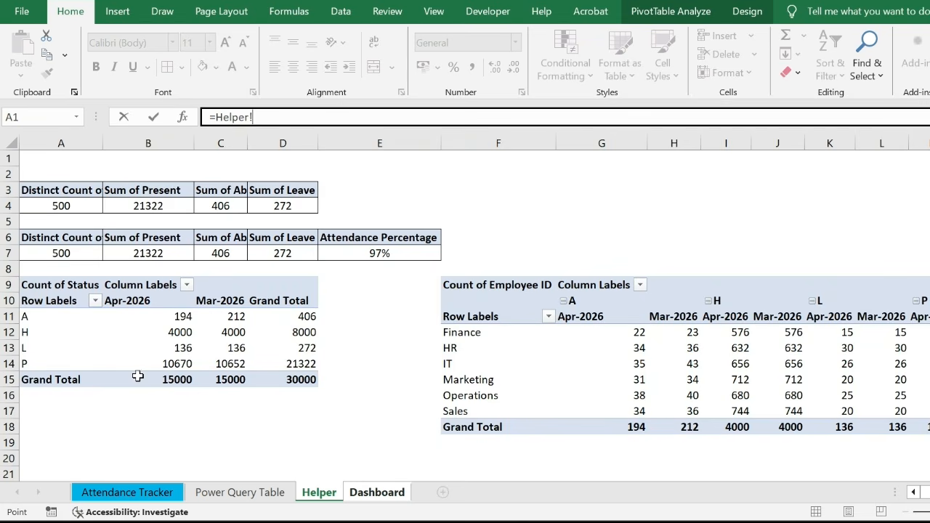
click(74, 251)
text())
key(Return)
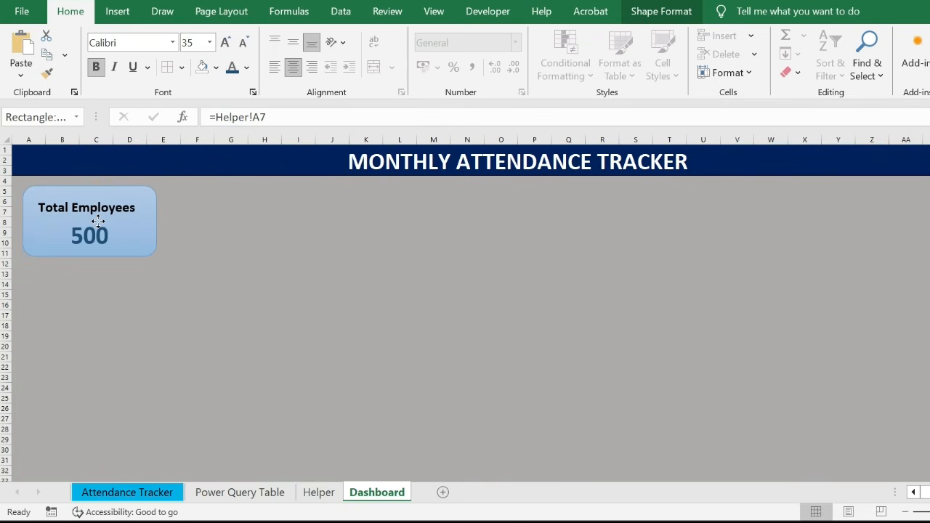
drag(94, 221, 96, 222)
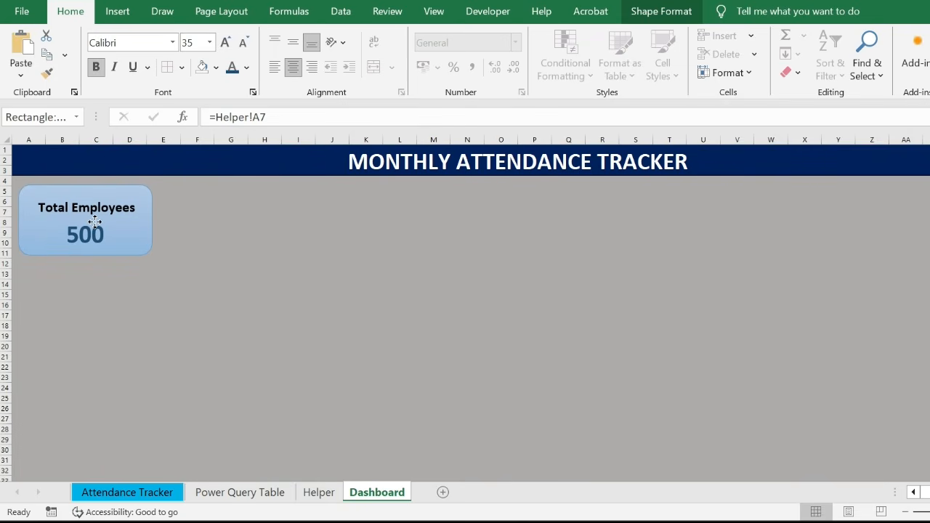
click(204, 255)
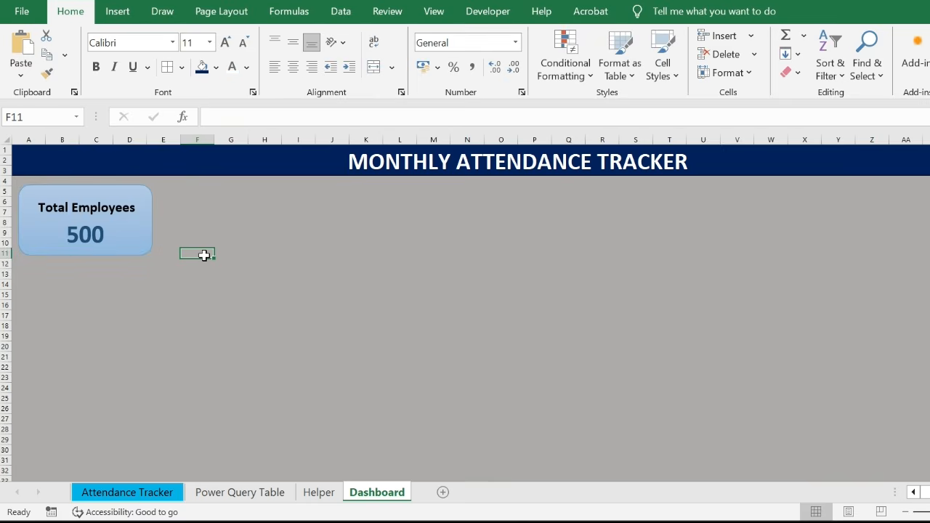
click(218, 223)
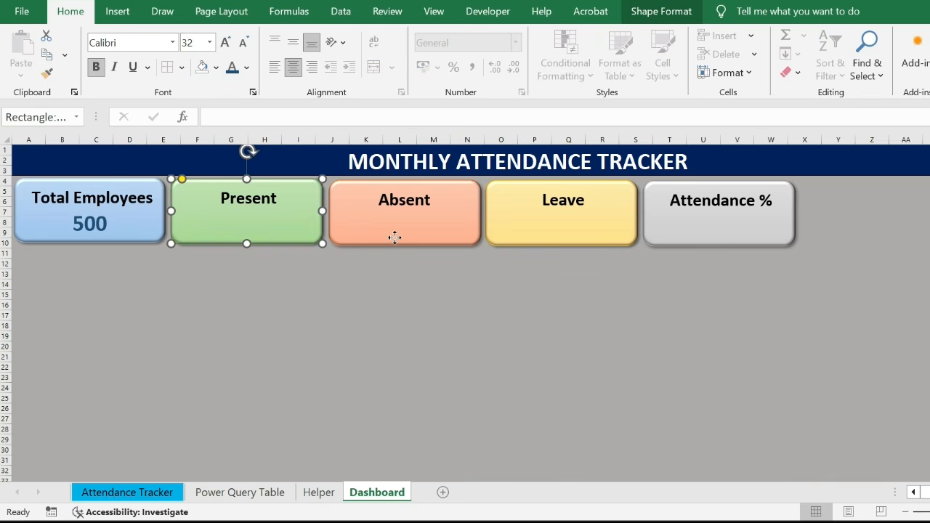
click(395, 235)
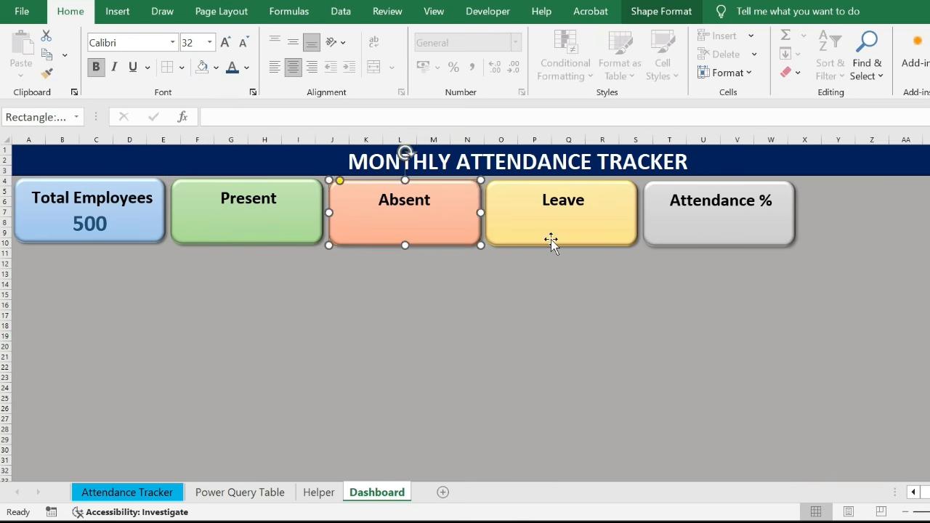
click(553, 240)
click(668, 236)
click(273, 284)
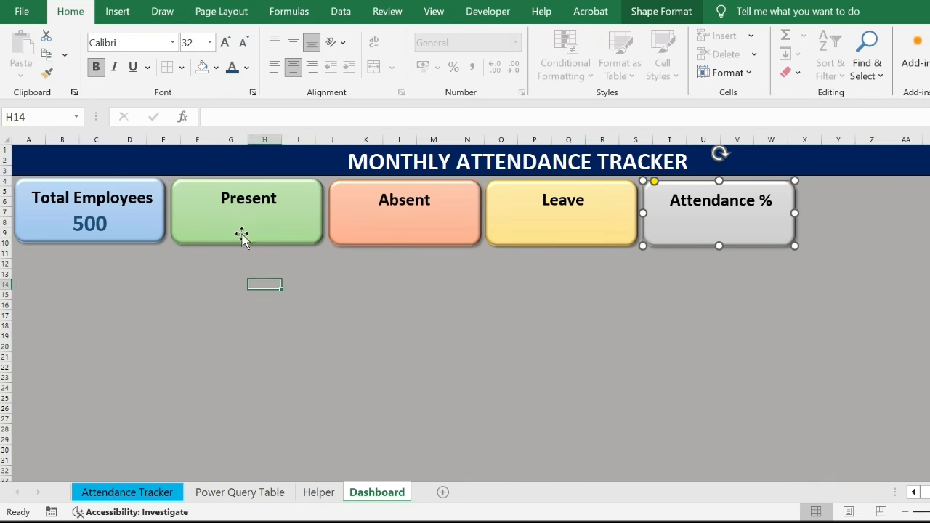
Link the green Present card to the Sum of Present value in Helper!B7
click(242, 222)
click(211, 117)
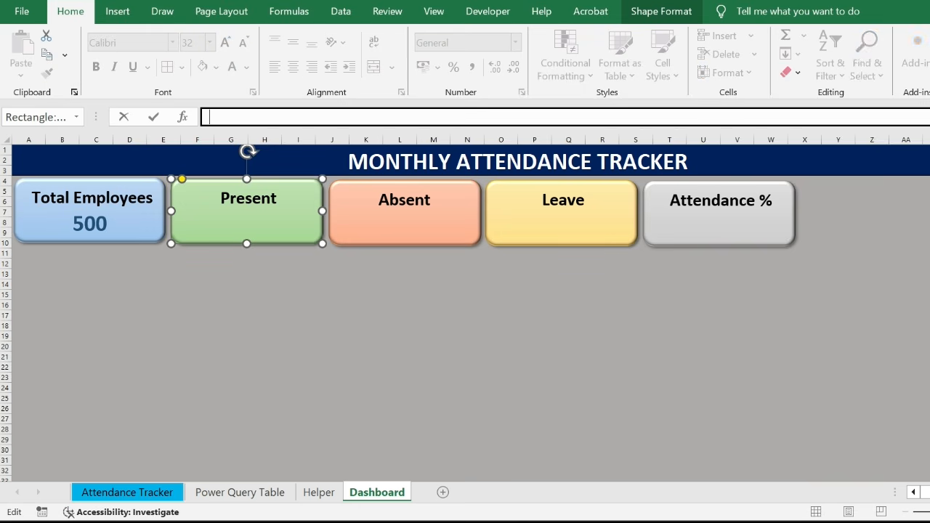
text(=)
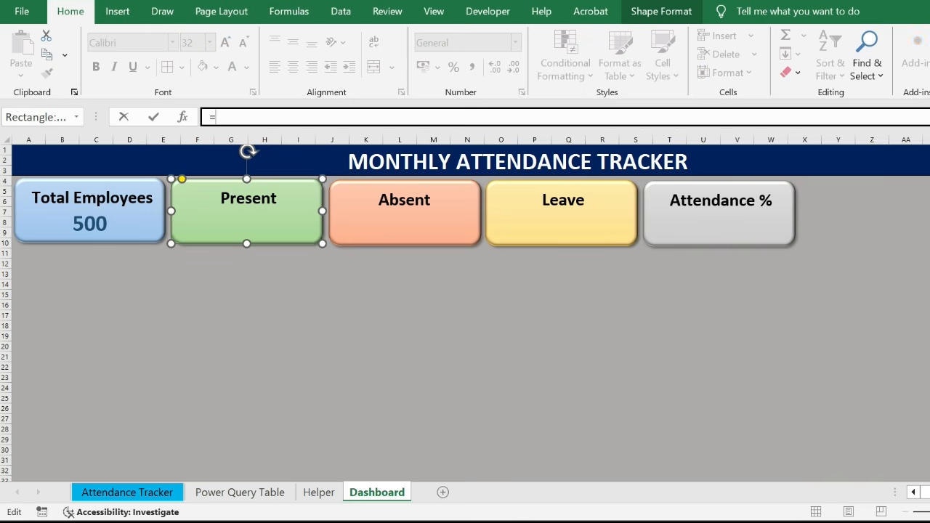
click(319, 492)
click(155, 252)
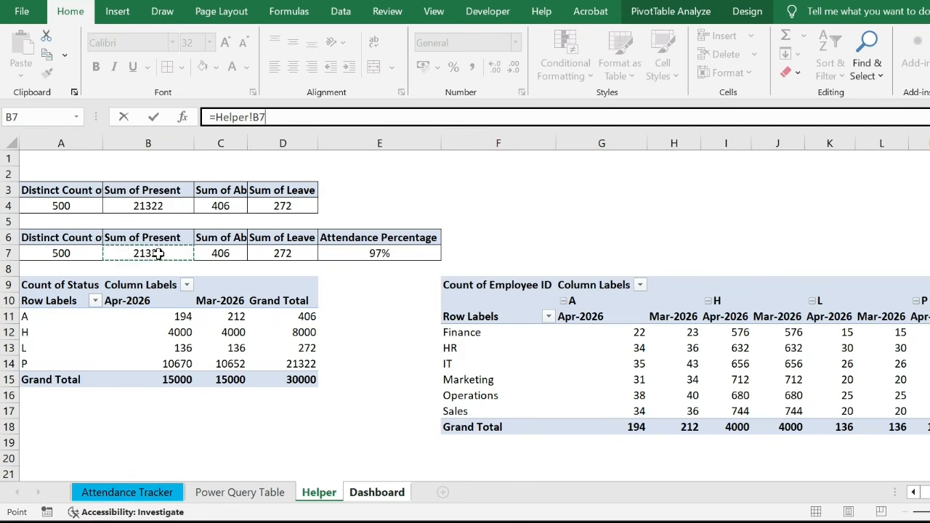
key(Return)
Link the orange Absent card to the absence total in Helper!C7
click(387, 220)
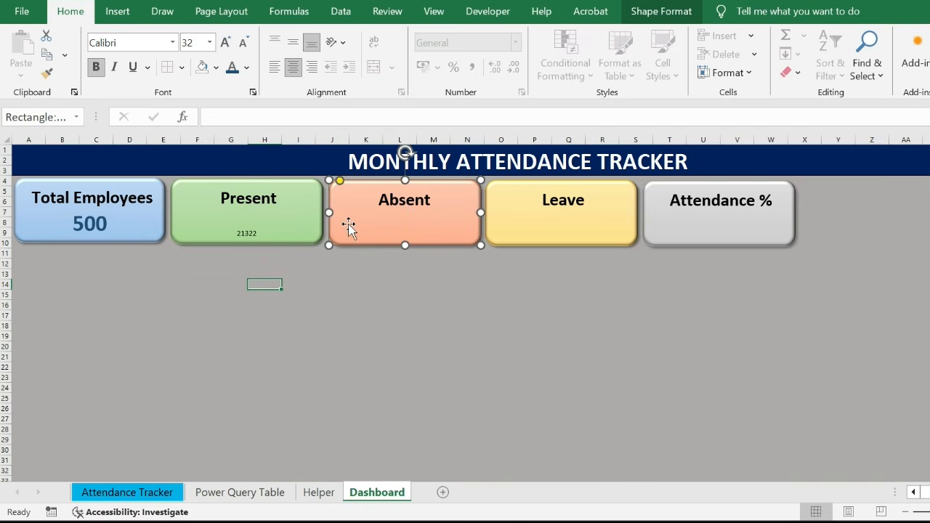
text(=)
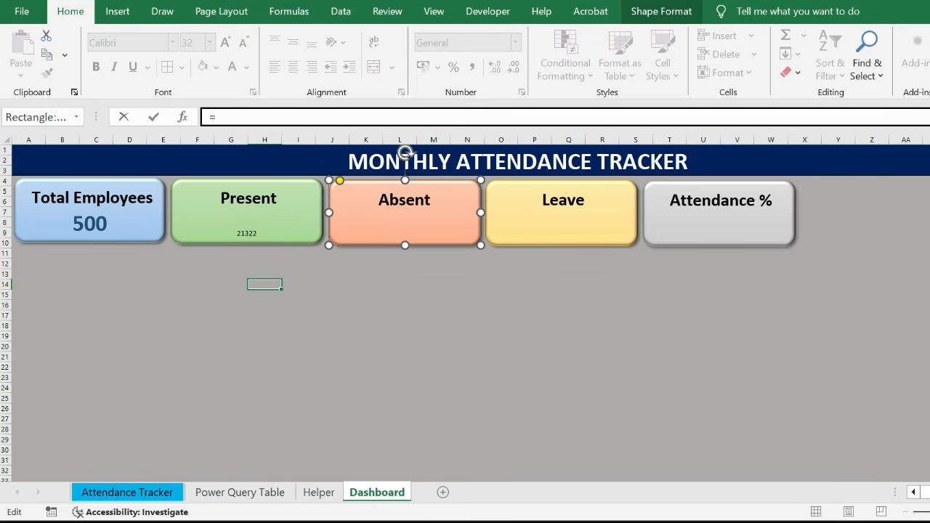
click(308, 500)
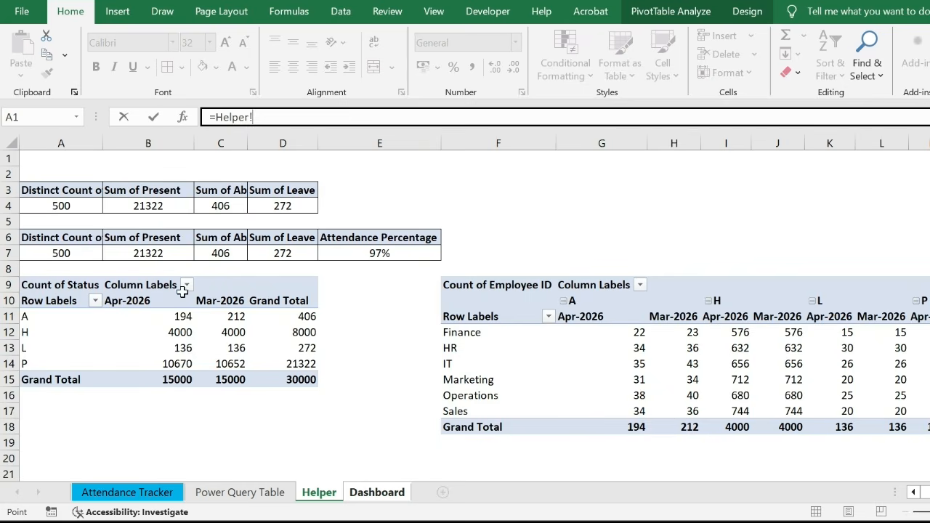
click(217, 253)
key(Return)
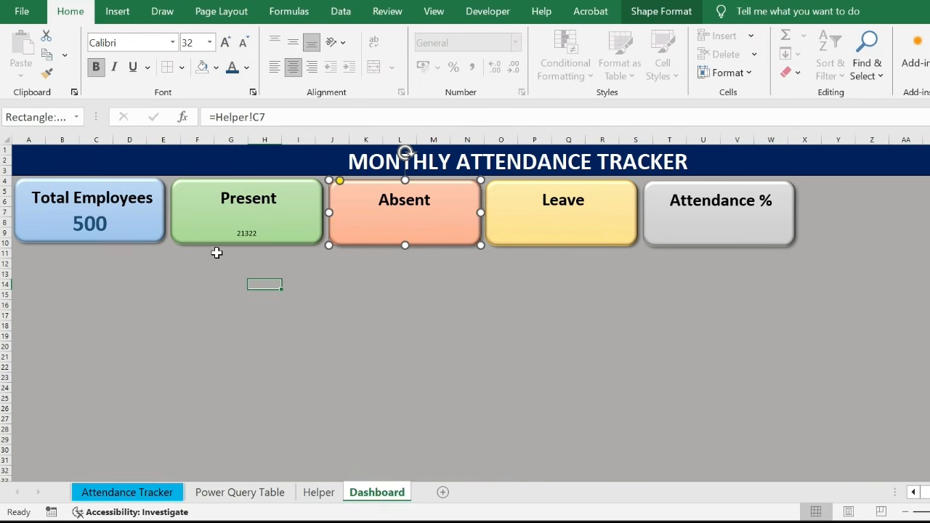
Link the yellow Leave card to the Sum of Leave value in Helper!D7
click(586, 223)
click(270, 118)
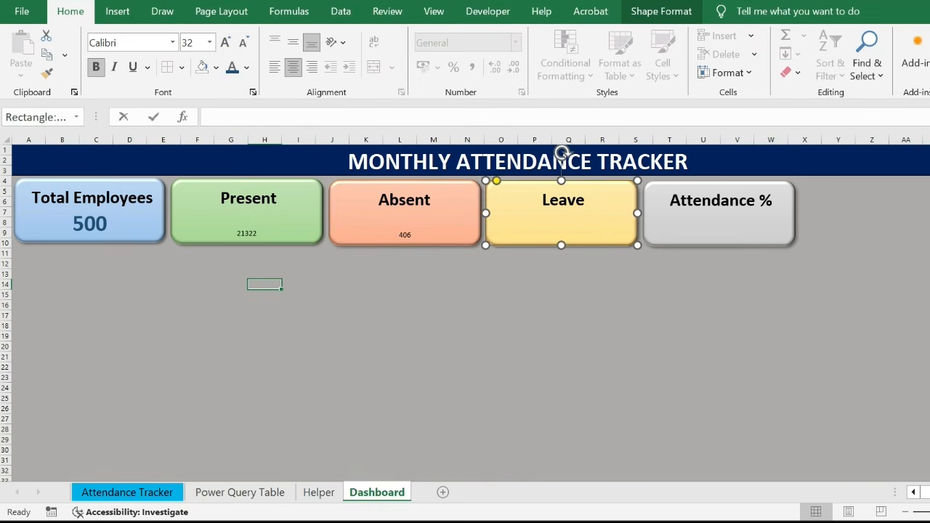
text(=)
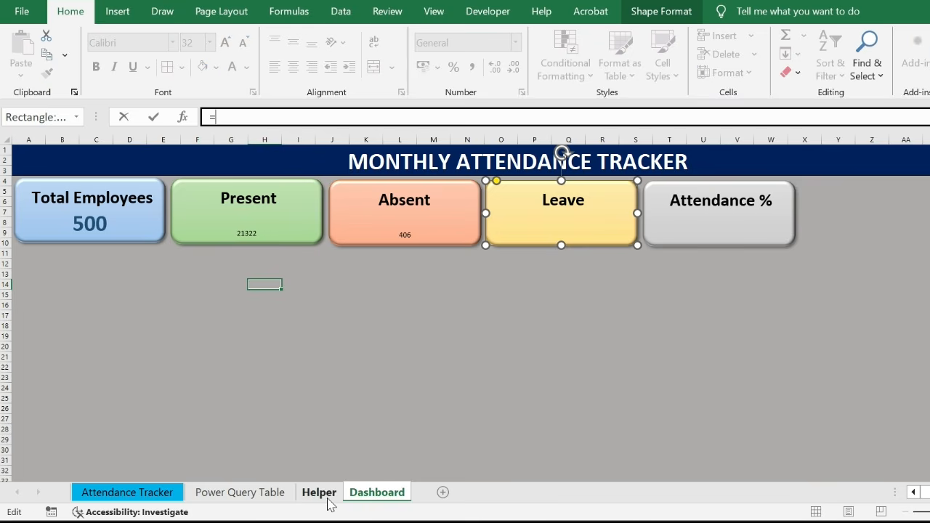
click(325, 498)
click(282, 259)
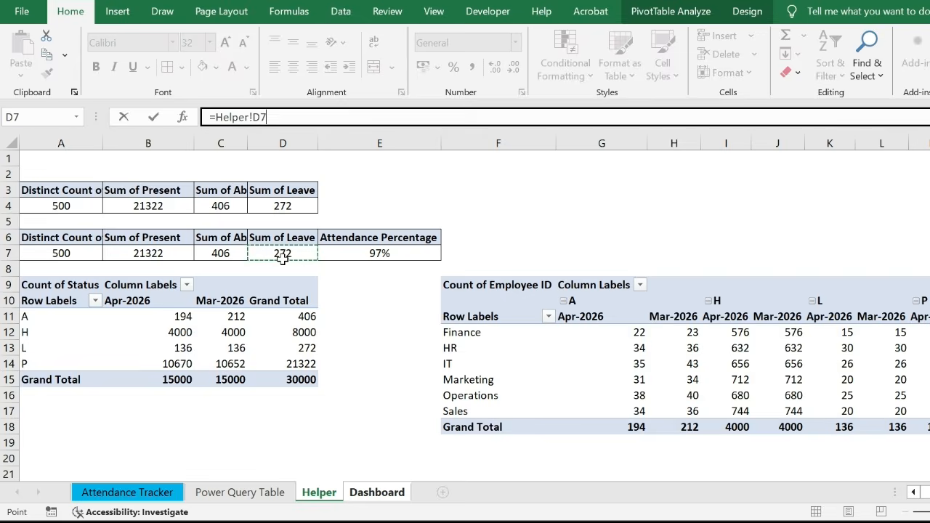
key(Return)
Link the grey Attendance % card to the Attendance Percentage value in Helper!E7
click(711, 236)
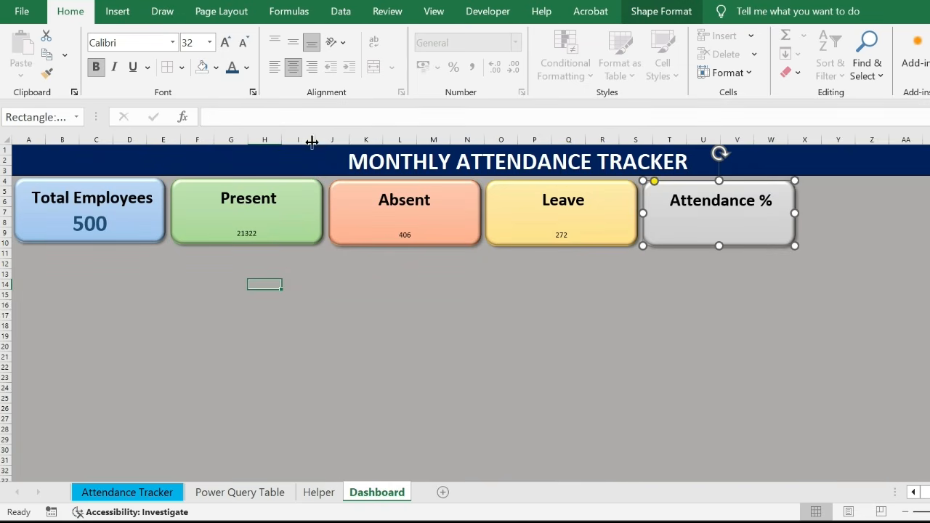
click(254, 117)
text(=)
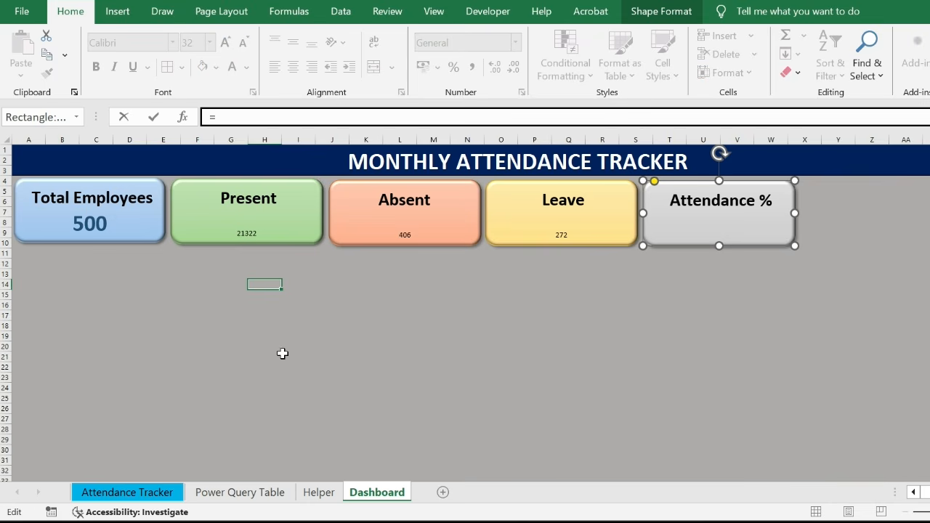
click(319, 492)
click(362, 253)
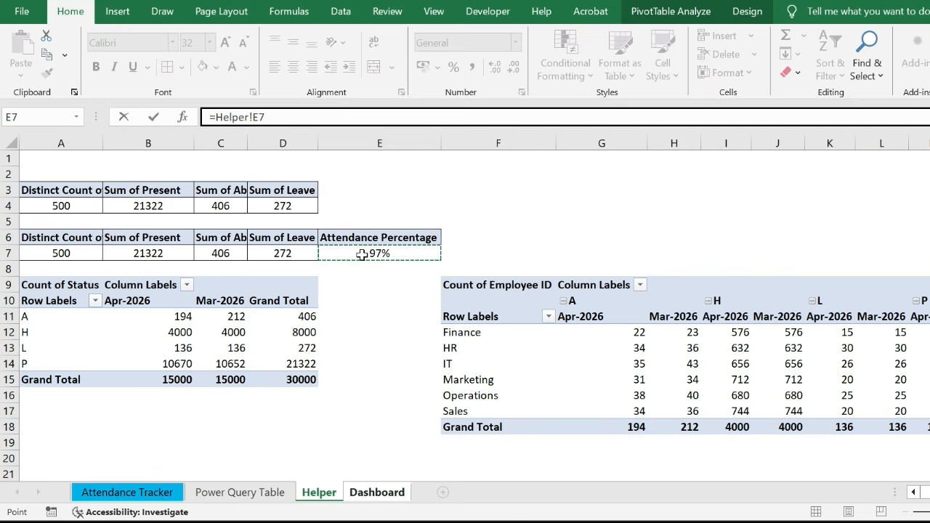
key(Return)
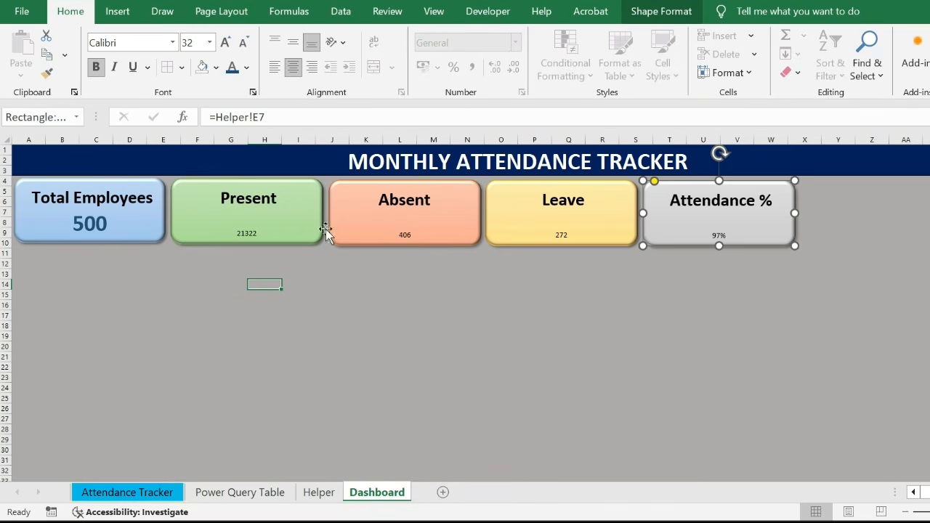
click(268, 236)
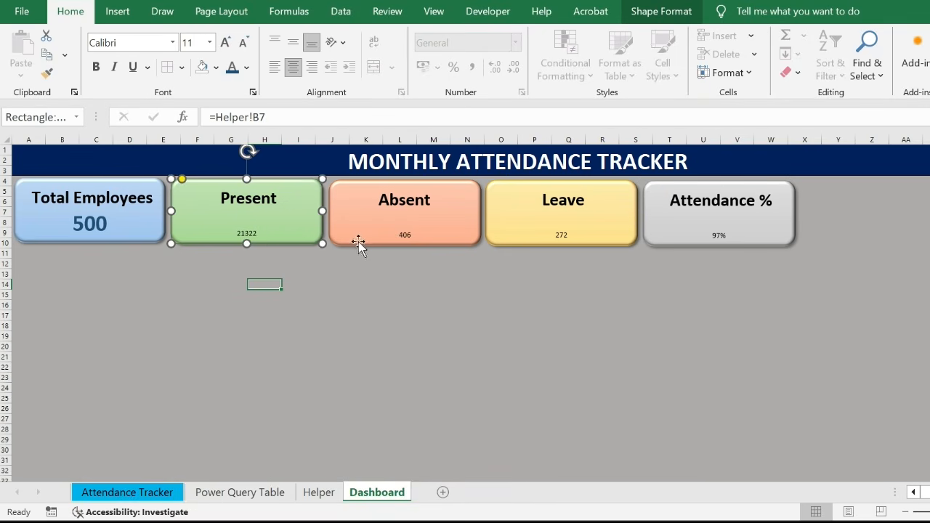
shift+click(408, 232)
shift+click(600, 228)
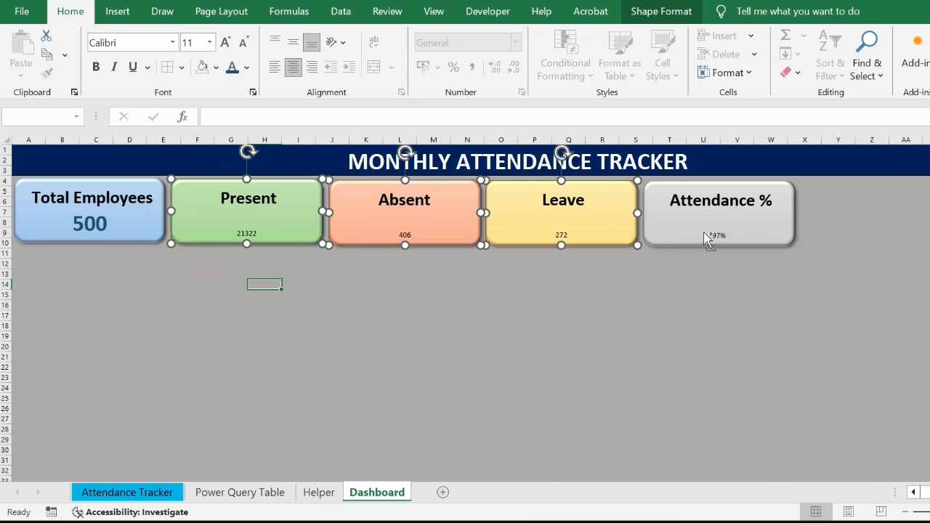
shift+click(705, 236)
click(138, 230)
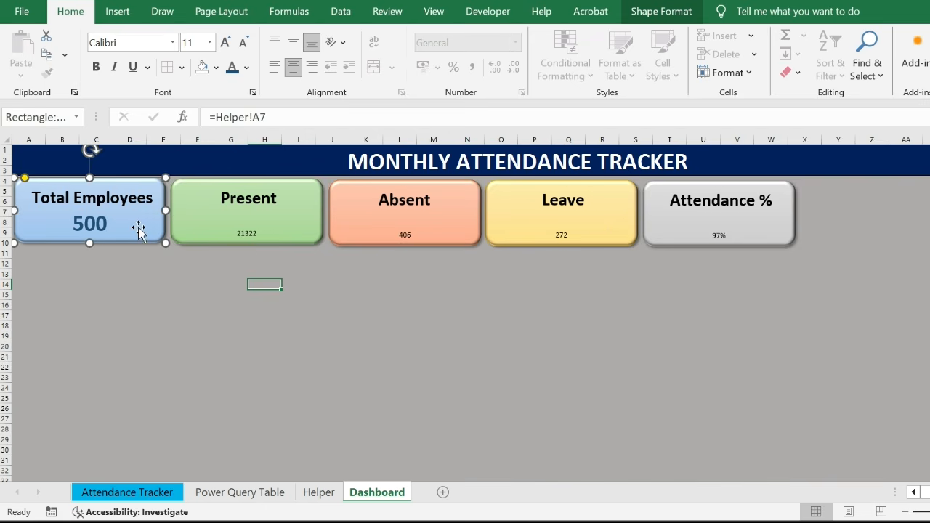
Set the font size of the linked values on the Present, Absent, Leave and Attendance % cards to 32
click(269, 230)
shift+click(438, 237)
shift+click(595, 228)
shift+click(685, 235)
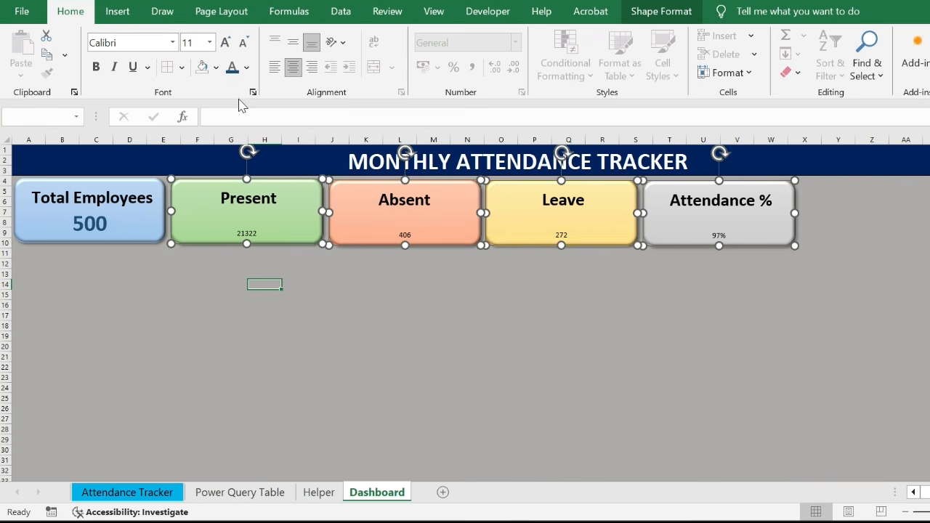
click(202, 42)
text(3)
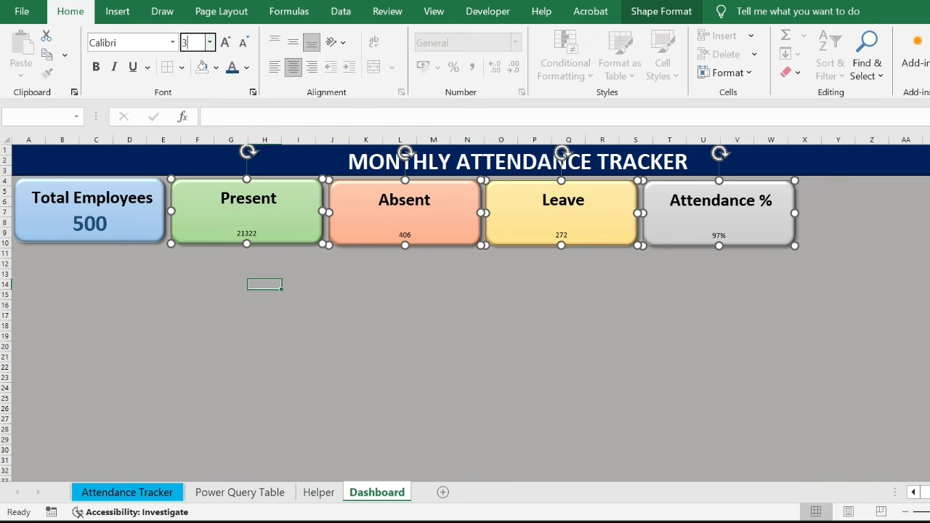
text(2)
key(Return)
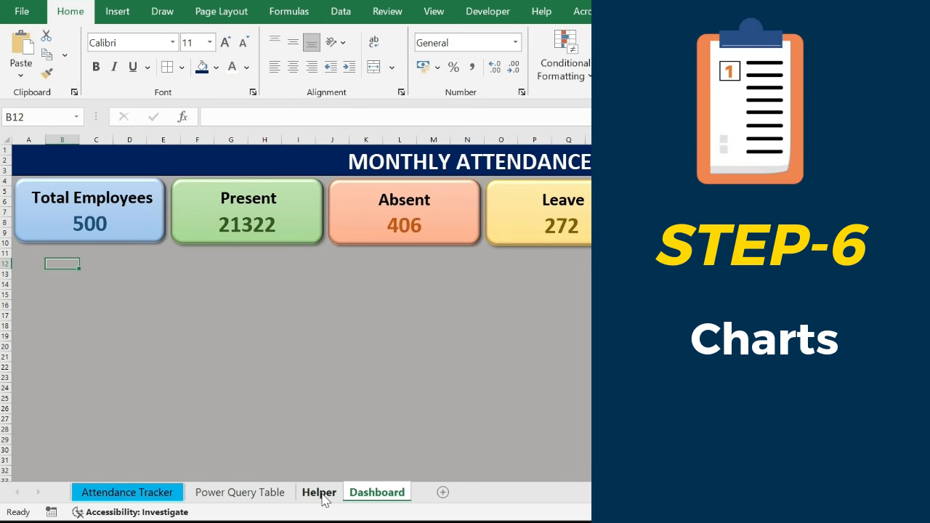
Create a doughnut chart from the Count of Status PivotTable on Helper and place it on the Dashboard below the first two cards
click(320, 492)
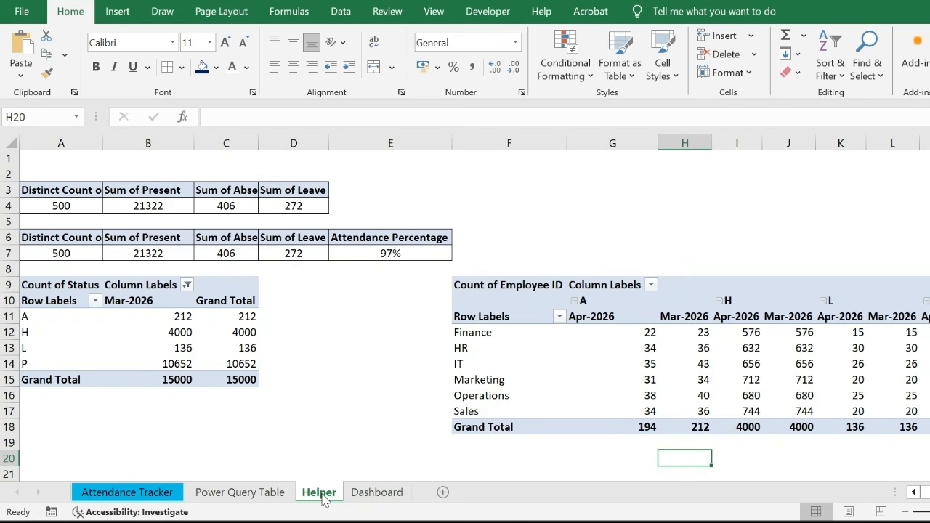
click(15, 285)
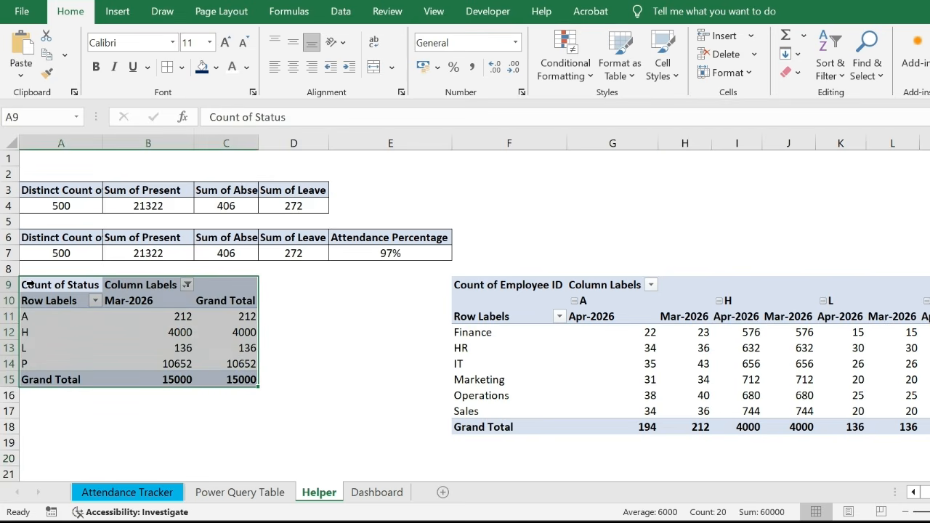
click(117, 12)
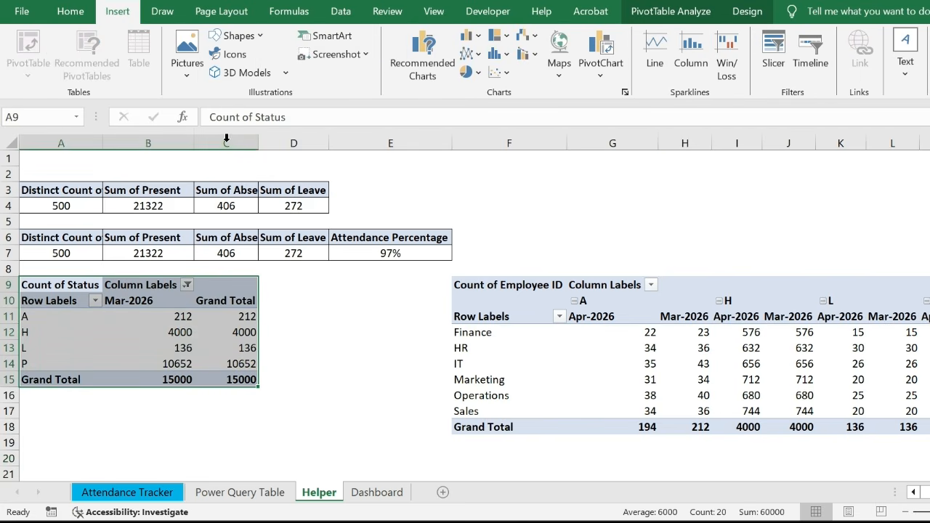
click(469, 72)
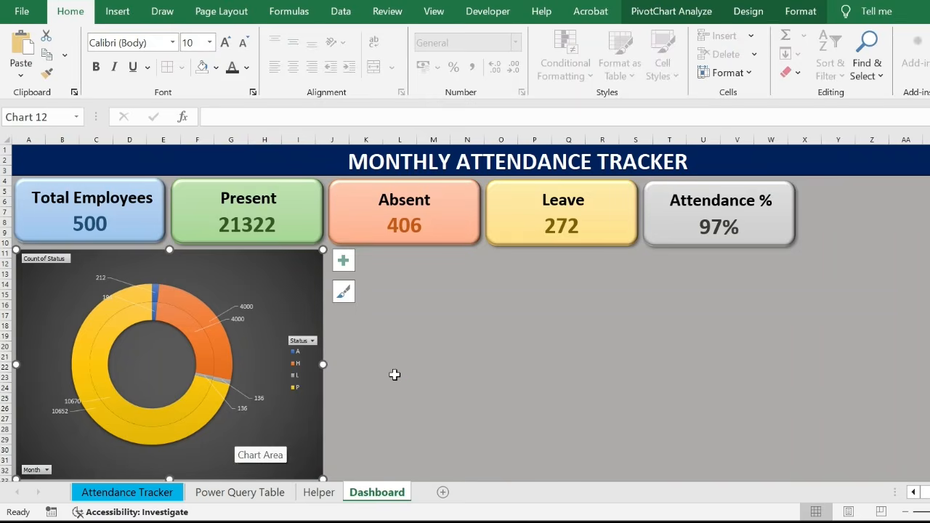
click(400, 369)
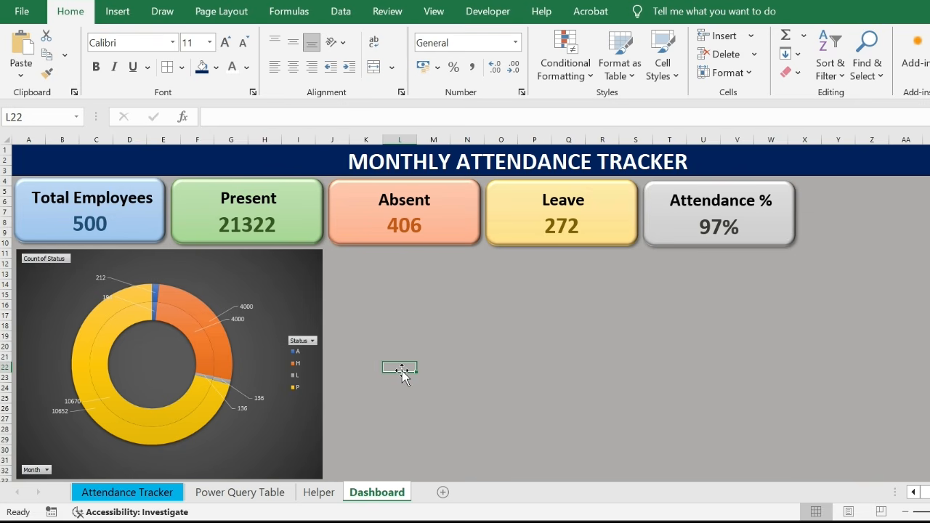
Create a clustered column chart from the Count of Employee ID PivotTable on Helper and place it beside the doughnut chart on the Dashboard
click(318, 499)
click(355, 299)
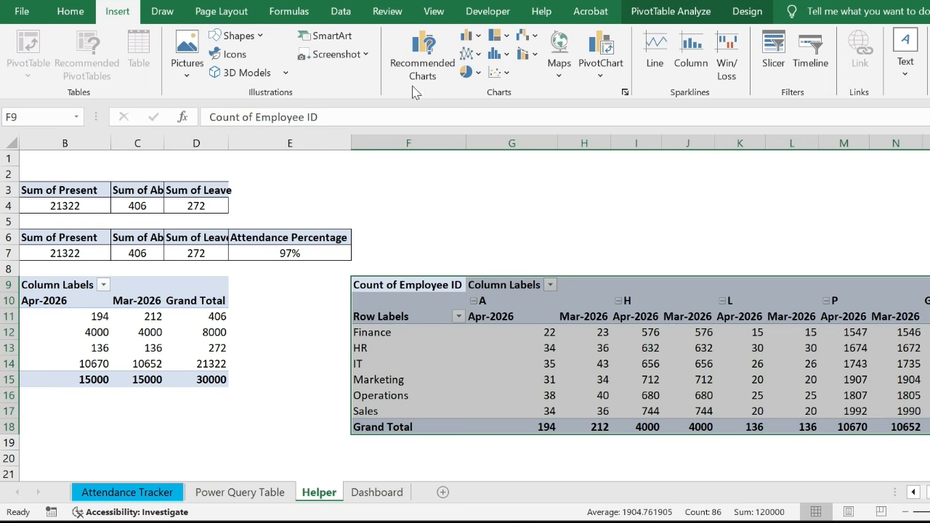
click(425, 64)
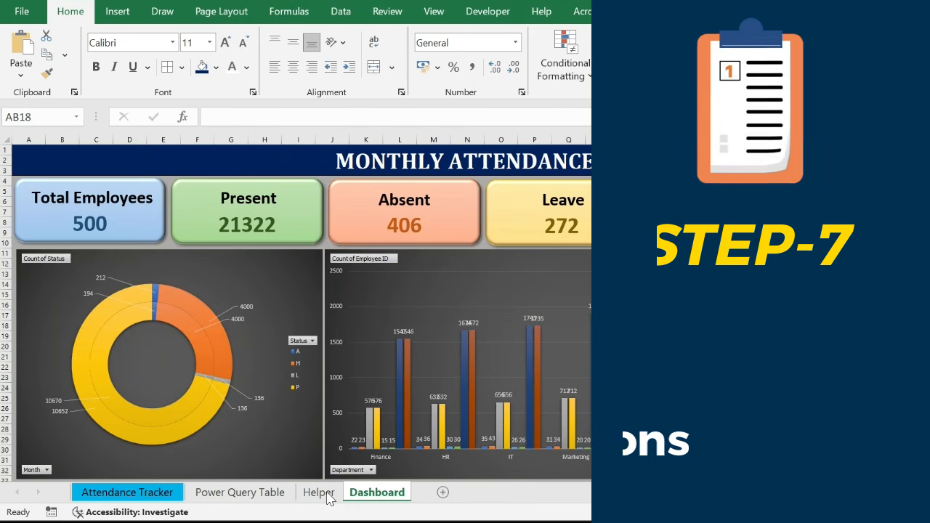
Insert Date, Department and Month slicers from the Count of Status PivotTable and arrange them beside the charts on the Dashboard
click(327, 494)
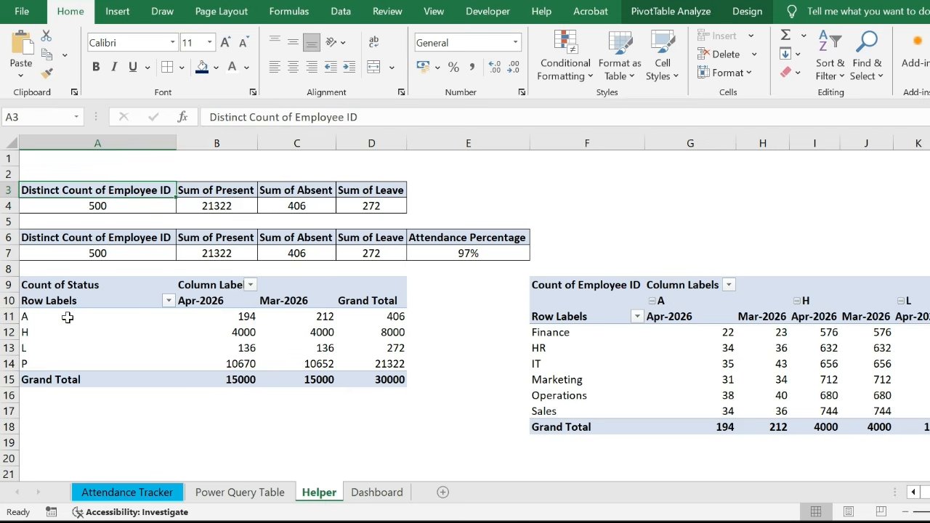
click(30, 287)
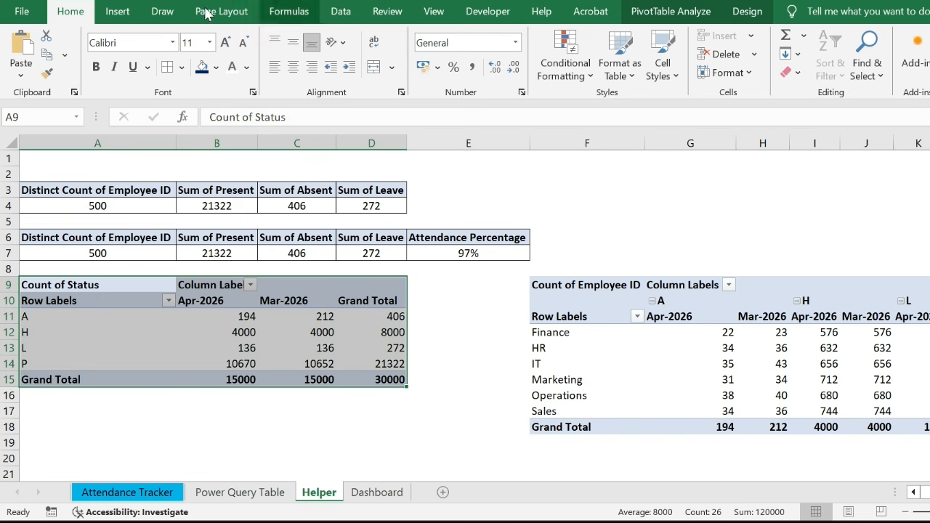
click(670, 12)
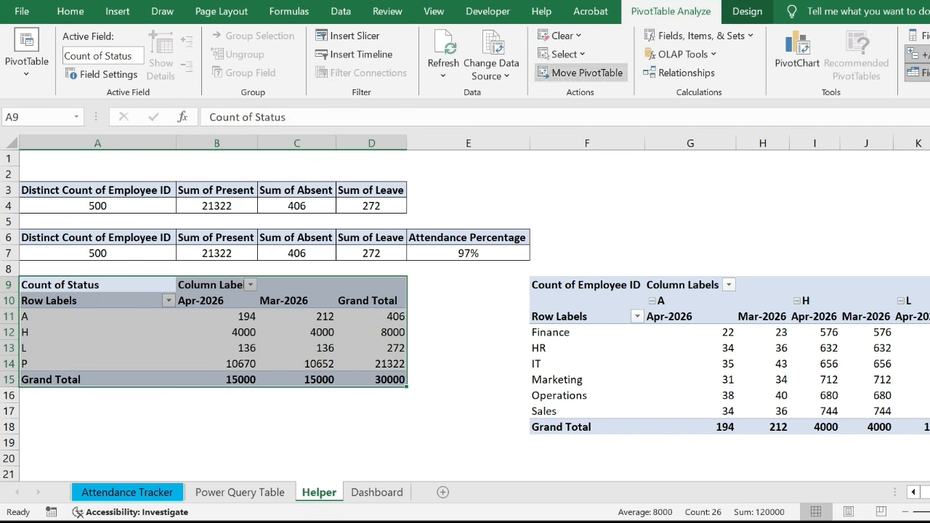
click(350, 35)
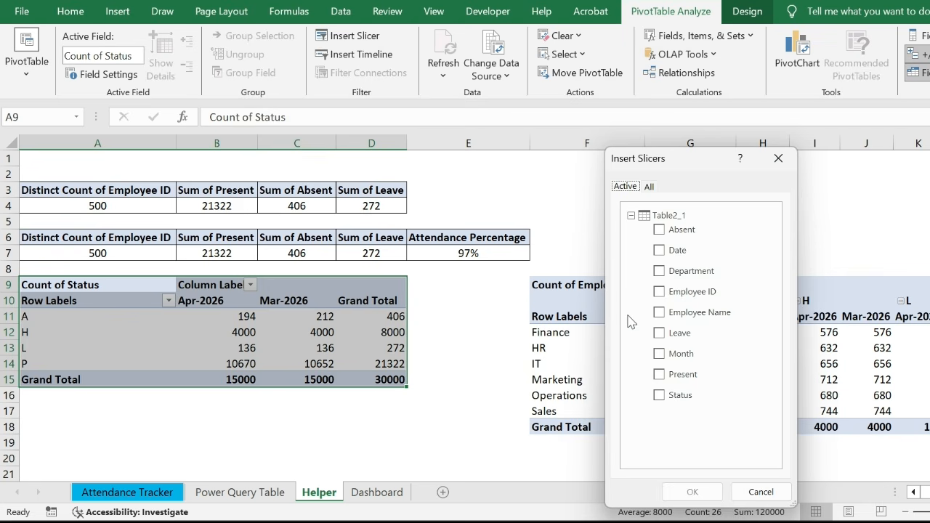
click(659, 250)
click(659, 271)
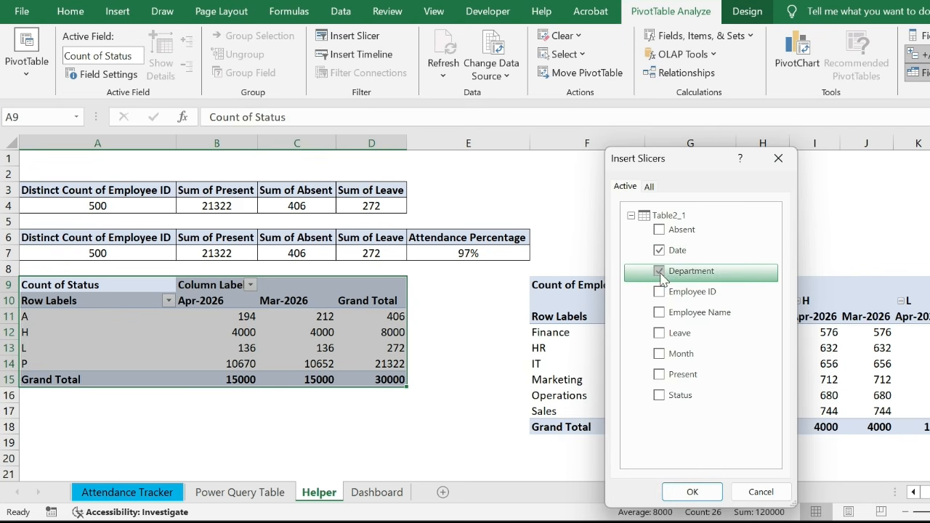
click(662, 359)
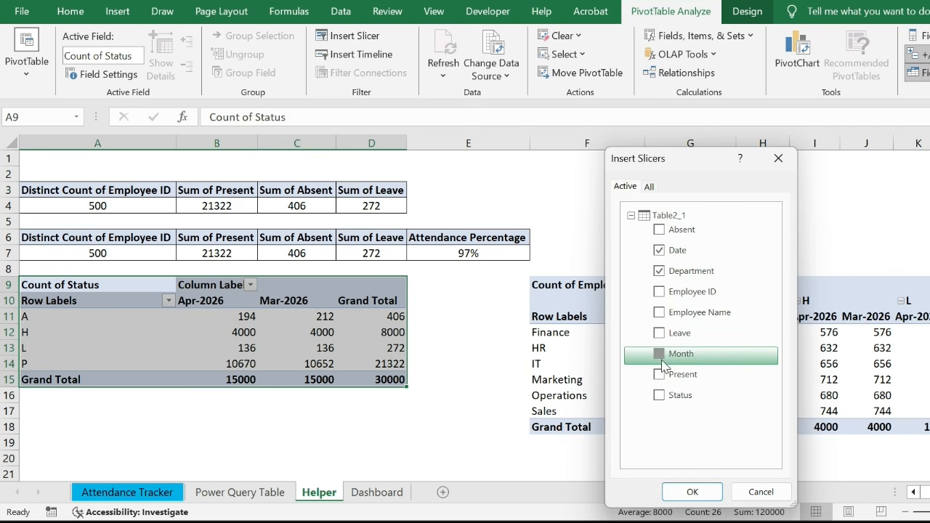
click(692, 492)
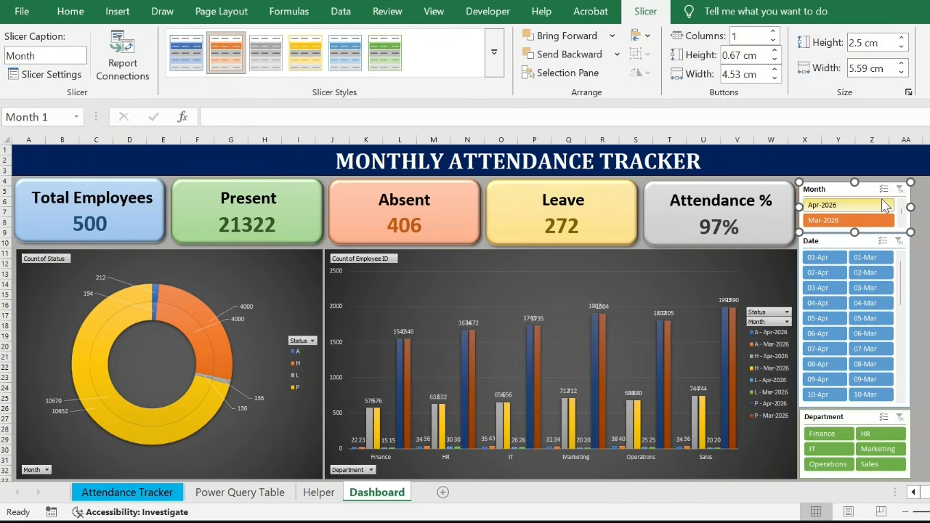
click(927, 367)
Apply the Month slicer's report connections to PivotTable4, PivotTable6 and PivotTable8 on the Helper sheet
click(865, 190)
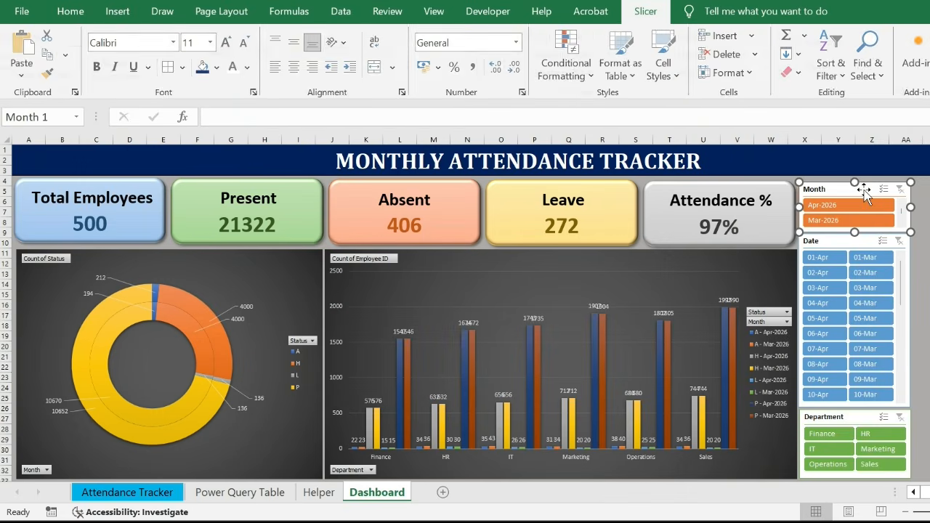
click(122, 54)
scroll(612, 338, down, 1)
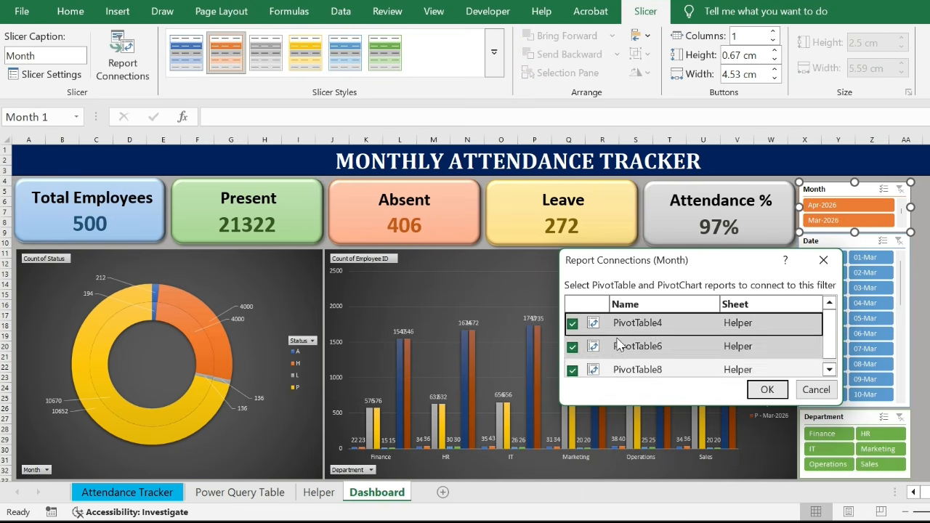
click(767, 390)
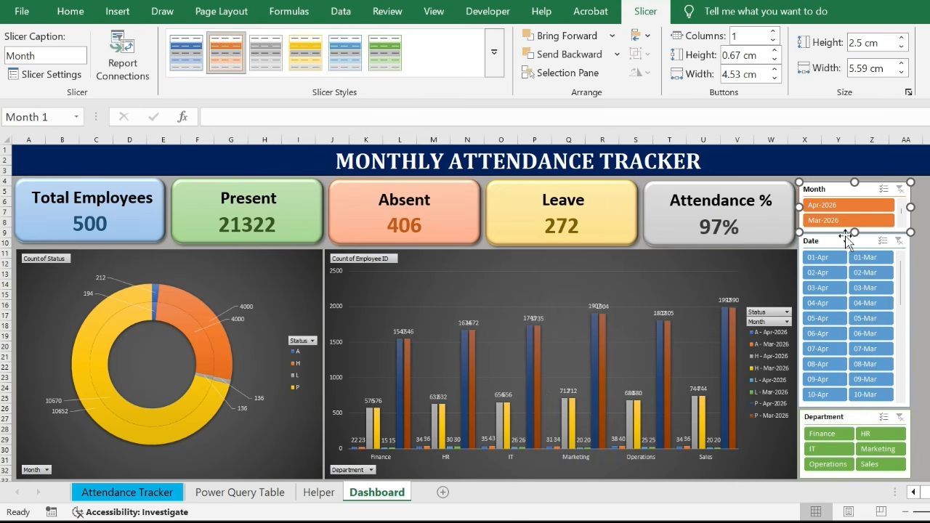
Apply the Date slicer's report connections to PivotTable4, PivotTable6 and PivotTable8 on the Helper sheet
click(840, 245)
click(123, 54)
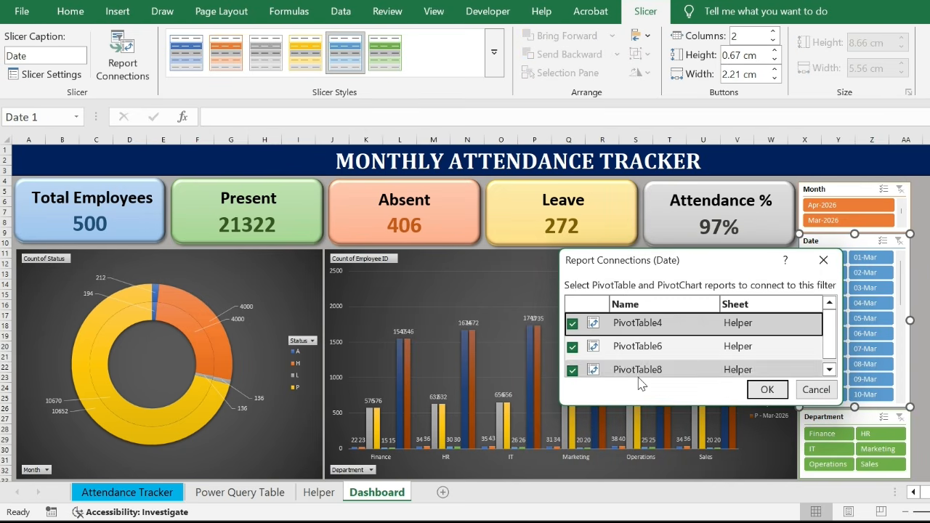
scroll(673, 339, down, 1)
click(767, 390)
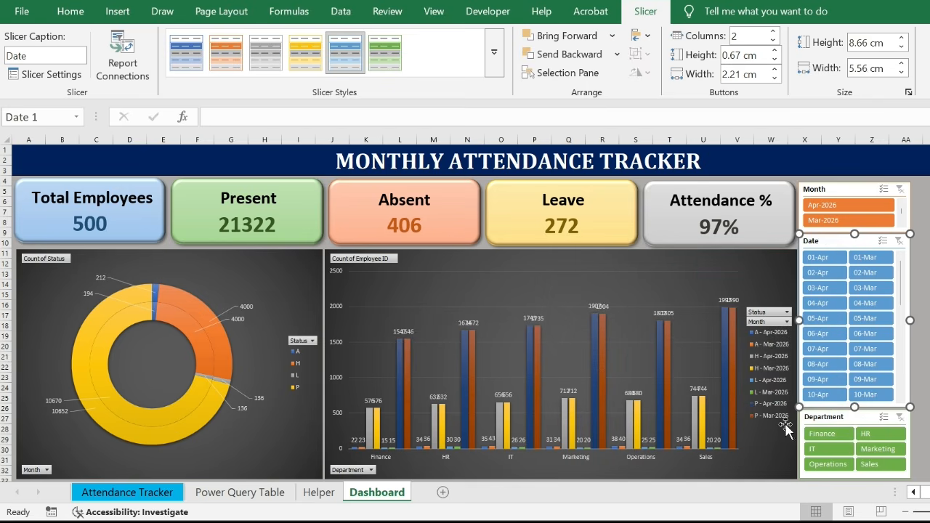
Apply the Department slicer's report connections to PivotTable4, PivotTable6 and PivotTable8 on the Helper sheet
click(812, 418)
click(123, 55)
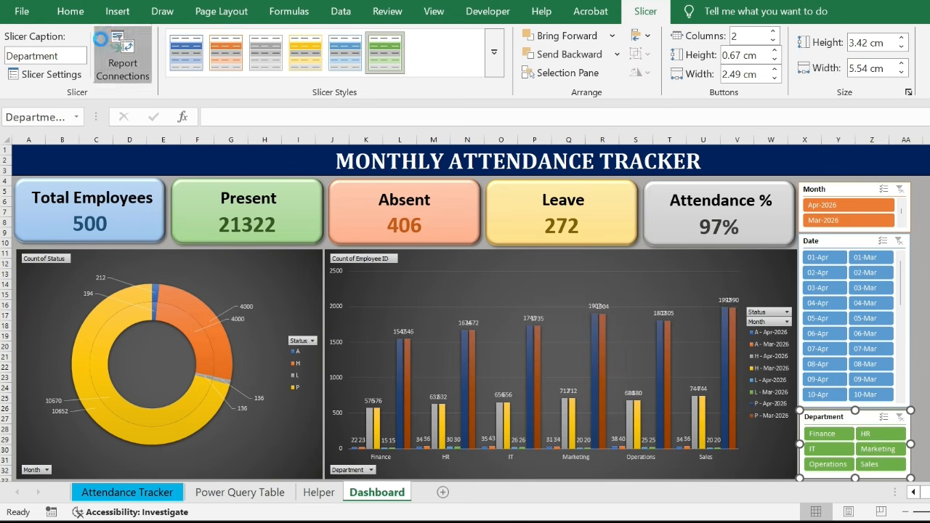
scroll(656, 362, down, 1)
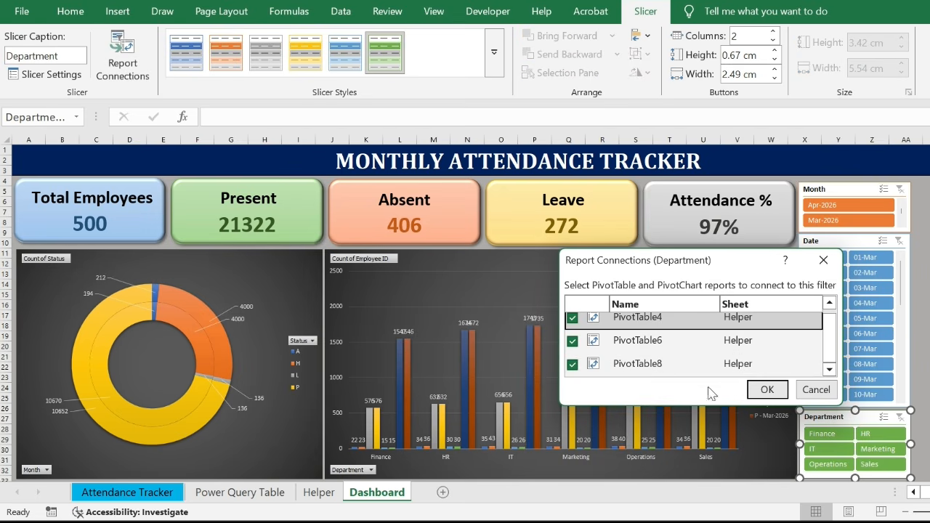
click(767, 389)
Test the slicers by filtering the dashboard to Apr-2026, 12-Apr and HR, and switch to 15-Apr for all departments
click(848, 205)
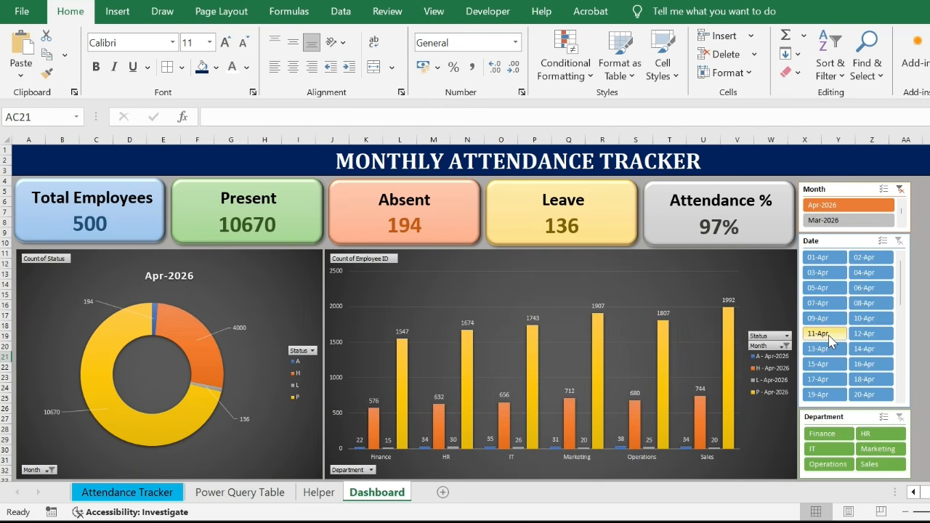
click(863, 336)
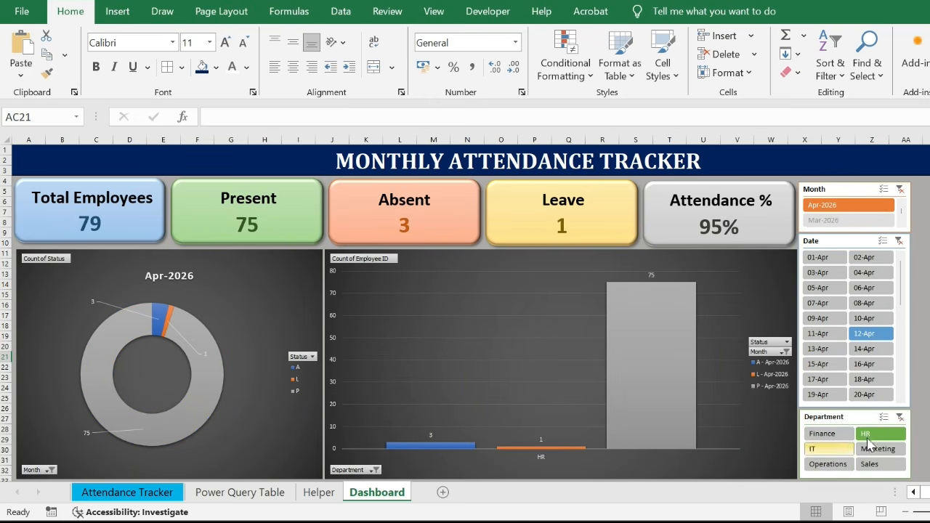
click(898, 416)
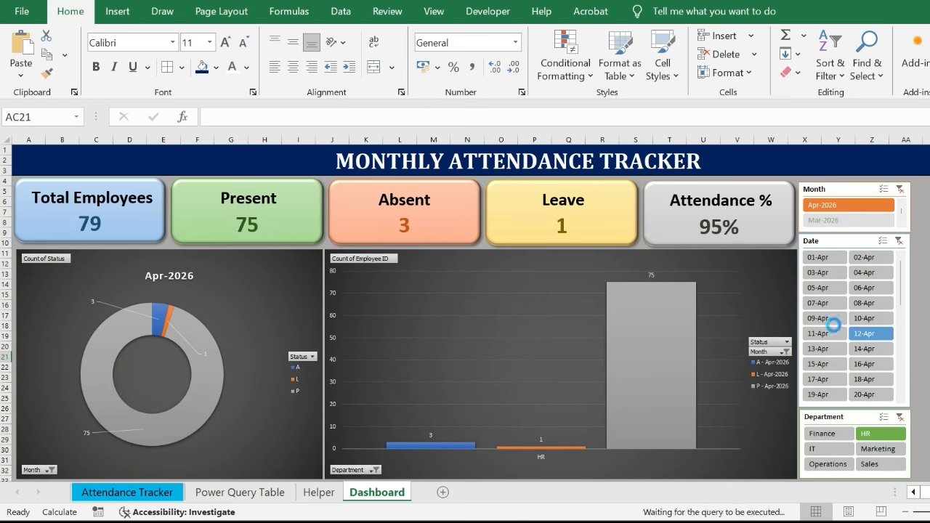
click(838, 363)
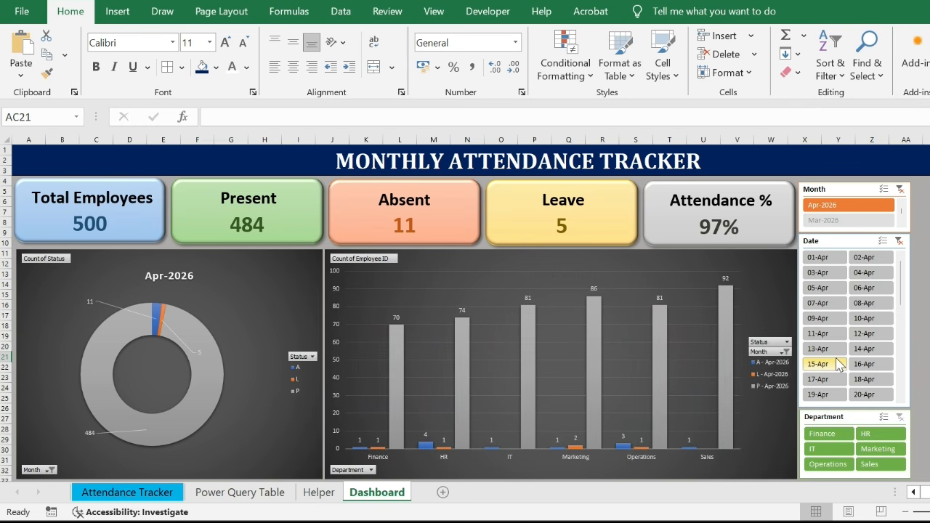